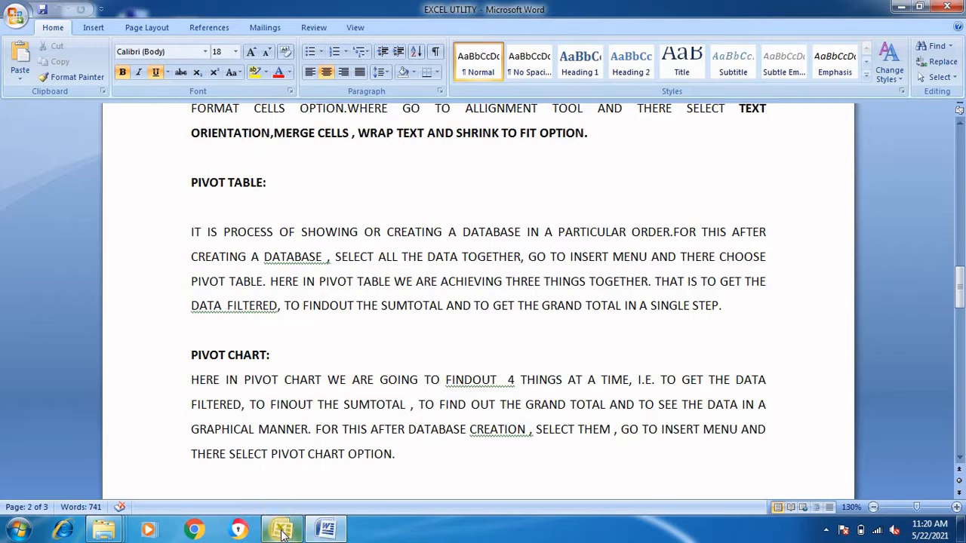
# Switch to the pivot table workbook in Excel and review the column headers of the sales data.
pyautogui.click(279, 453)
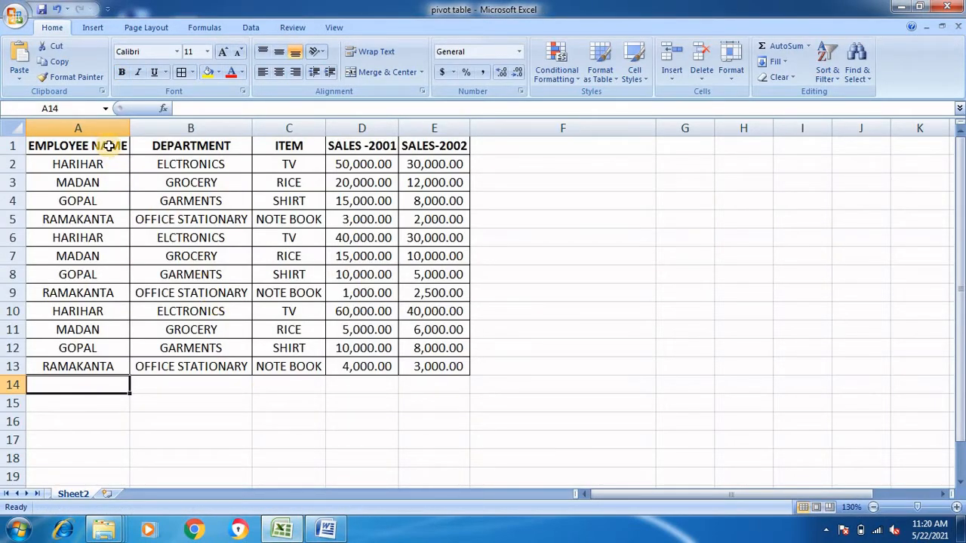
pyautogui.click(179, 146)
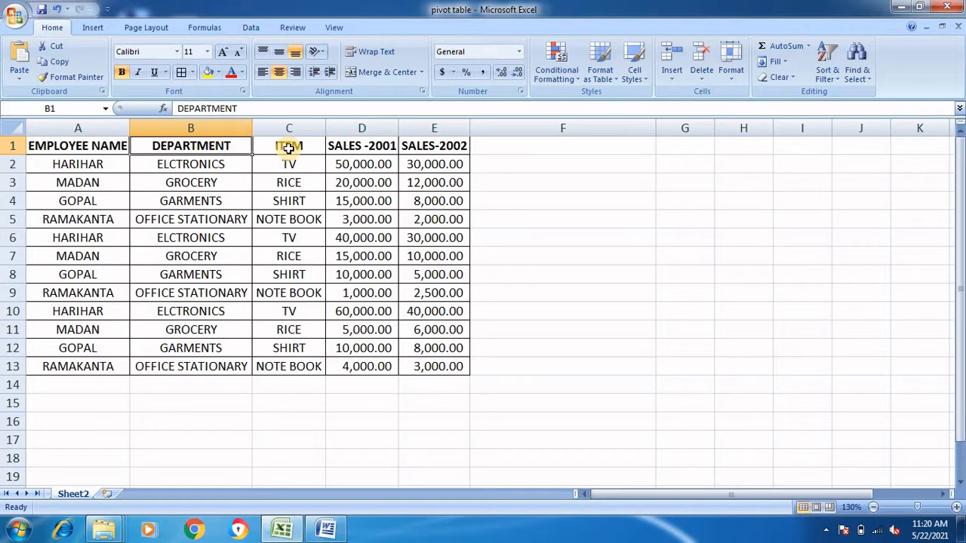
pyautogui.click(288, 149)
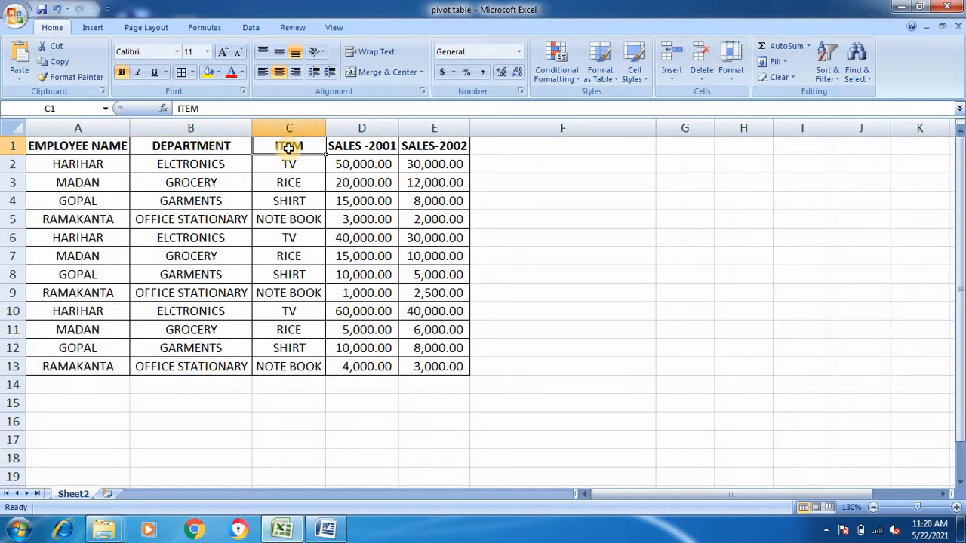
pyautogui.click(383, 149)
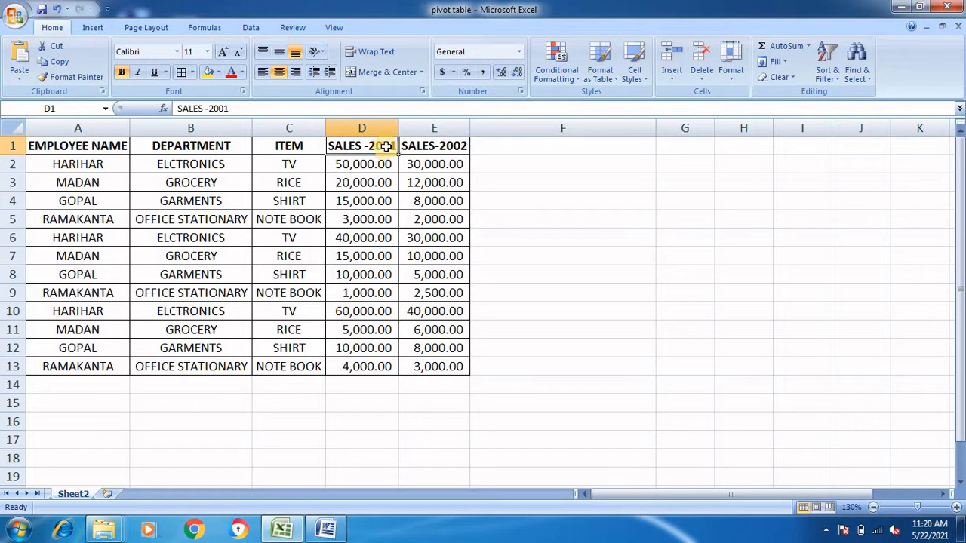
pyautogui.click(446, 148)
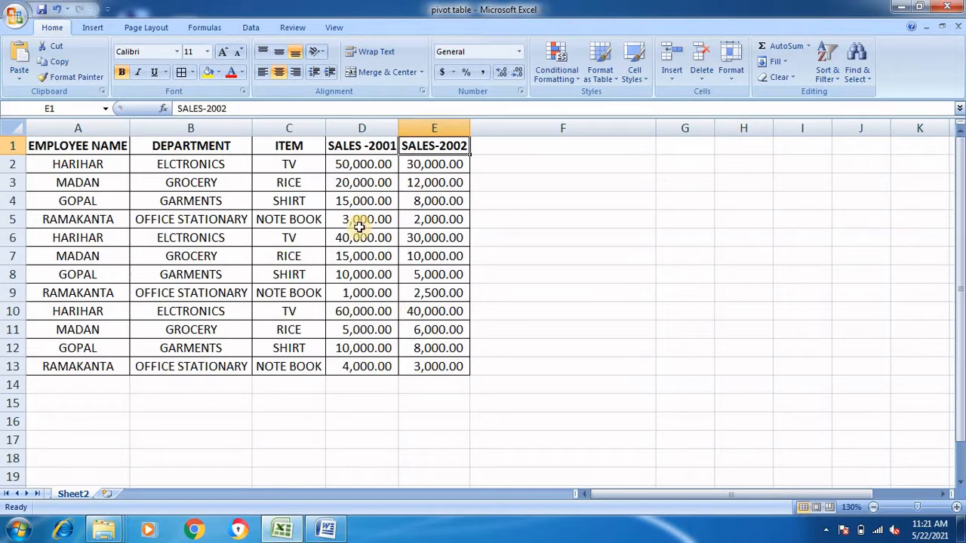
# Insert a PivotTable on a new worksheet from the sales data in Sheet2, range A1:E13.
pyautogui.click(92, 147)
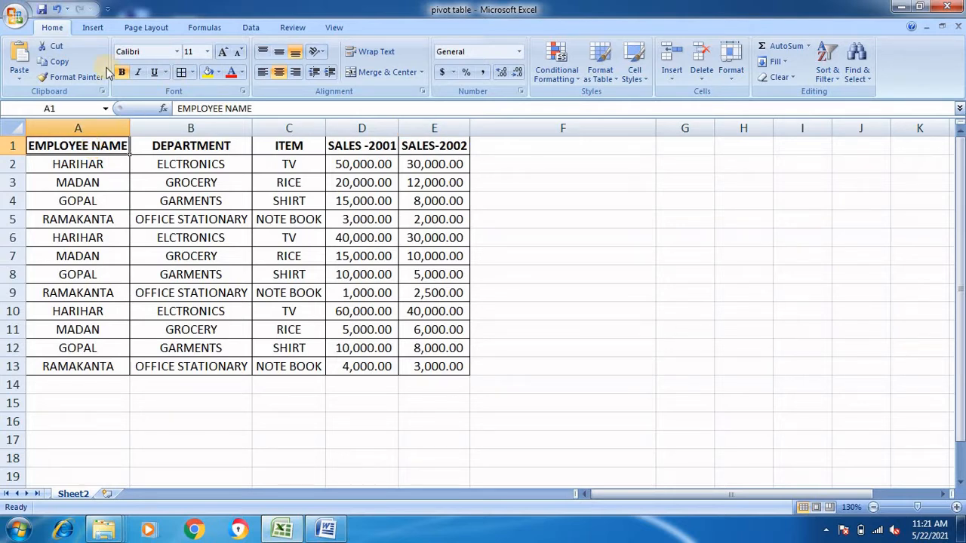
pyautogui.click(92, 28)
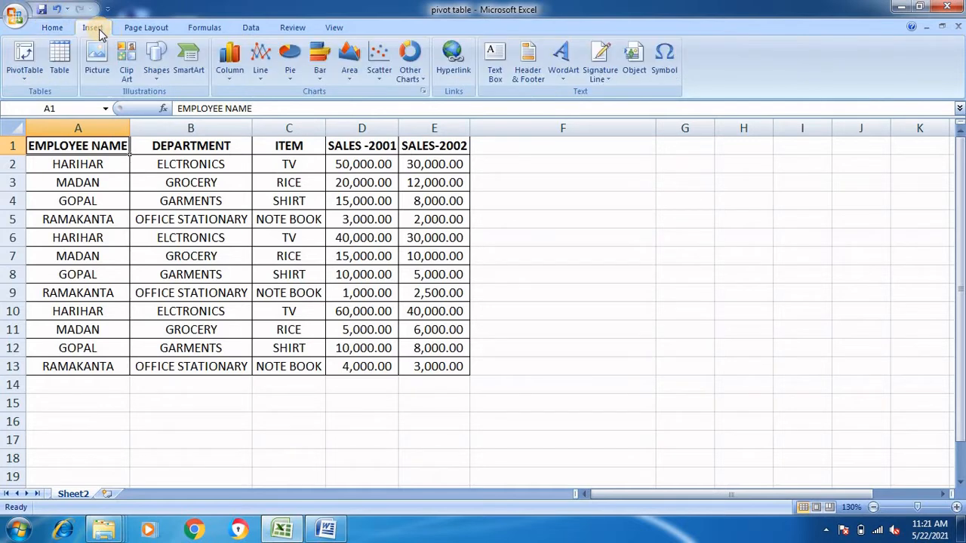
pyautogui.click(24, 76)
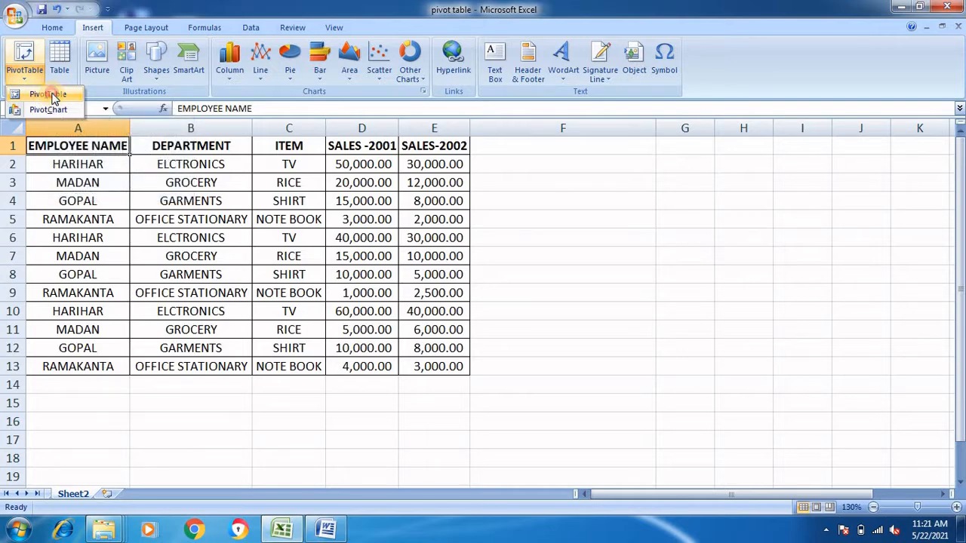
pyautogui.click(51, 96)
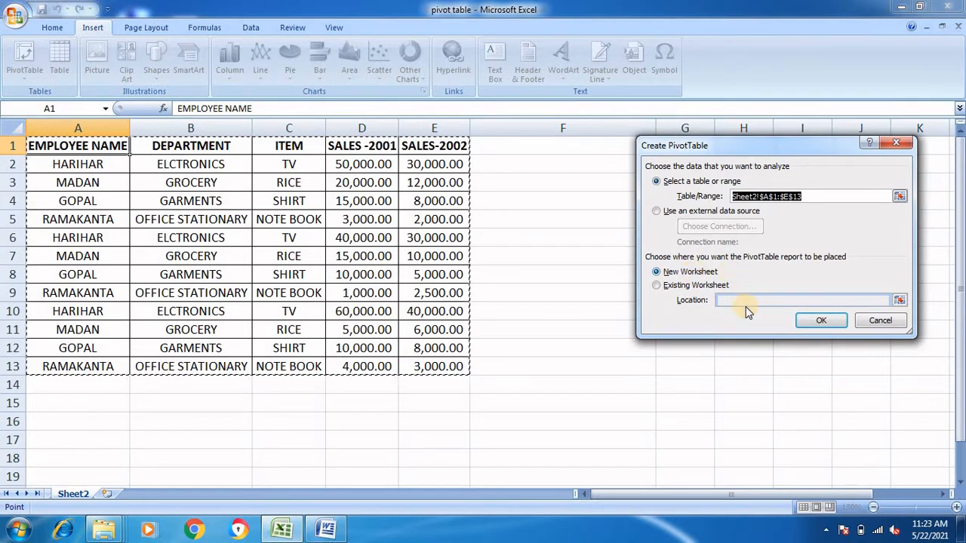
pyautogui.click(828, 326)
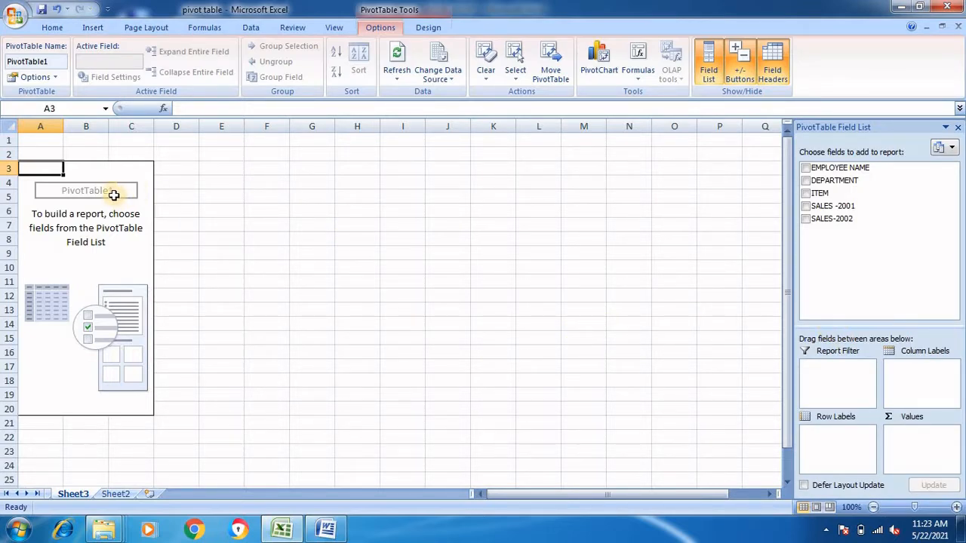
# Rename the new PivotTable worksheet as EMPLOYEE.
pyautogui.rightClick(77, 496)
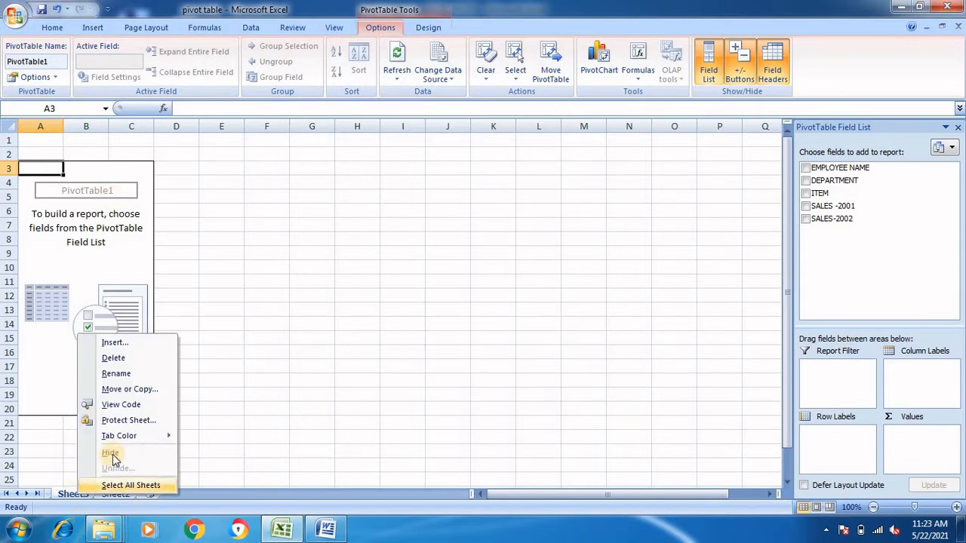
pyautogui.click(121, 374)
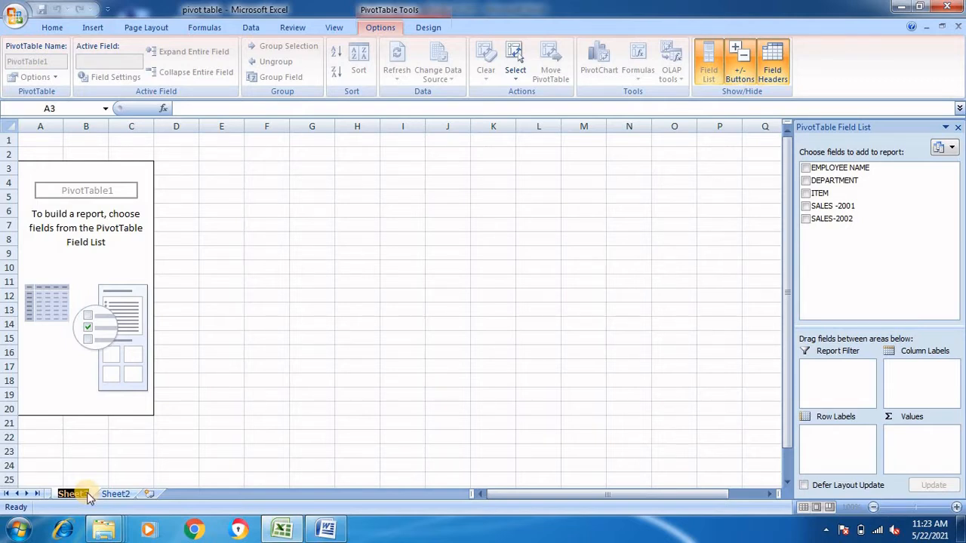
pyautogui.write('E')
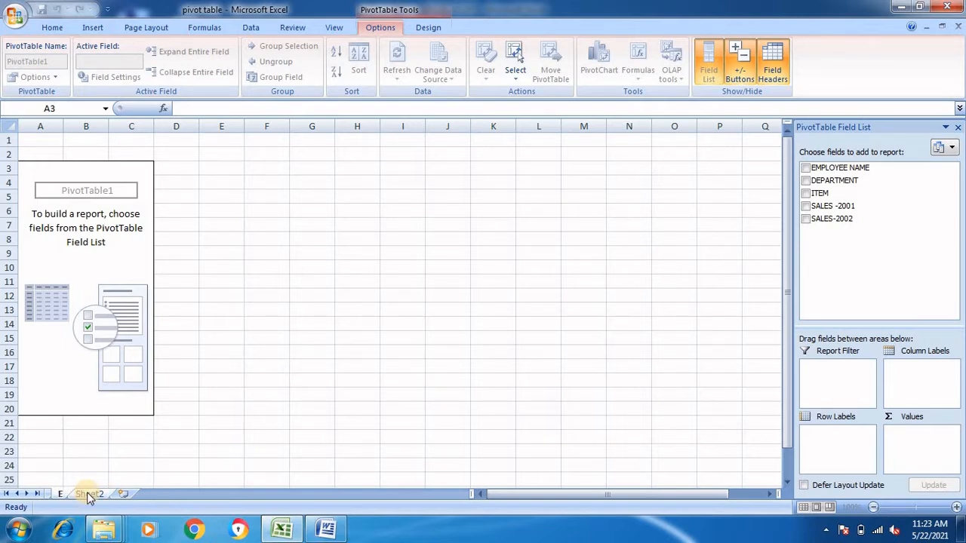
pyautogui.write('MPLOYEE')
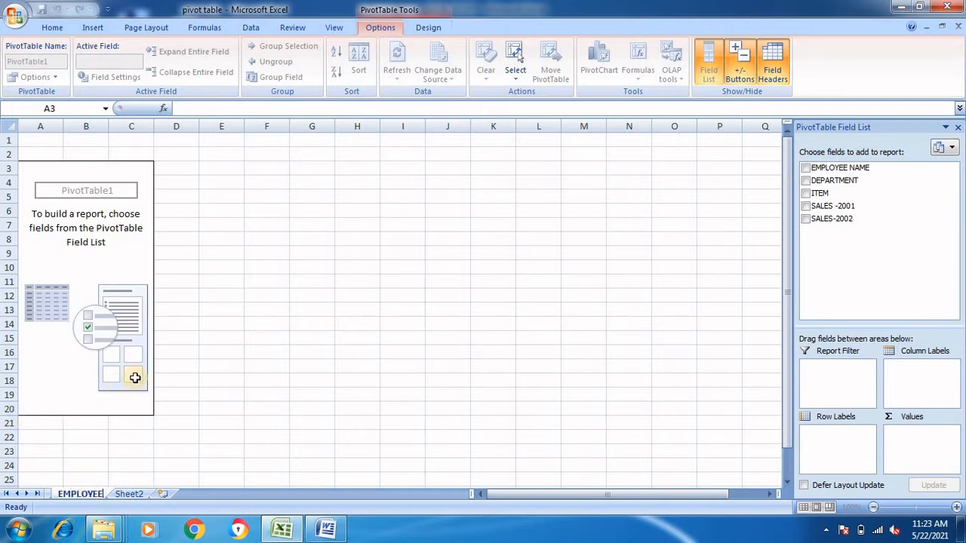
pyautogui.press('Return')
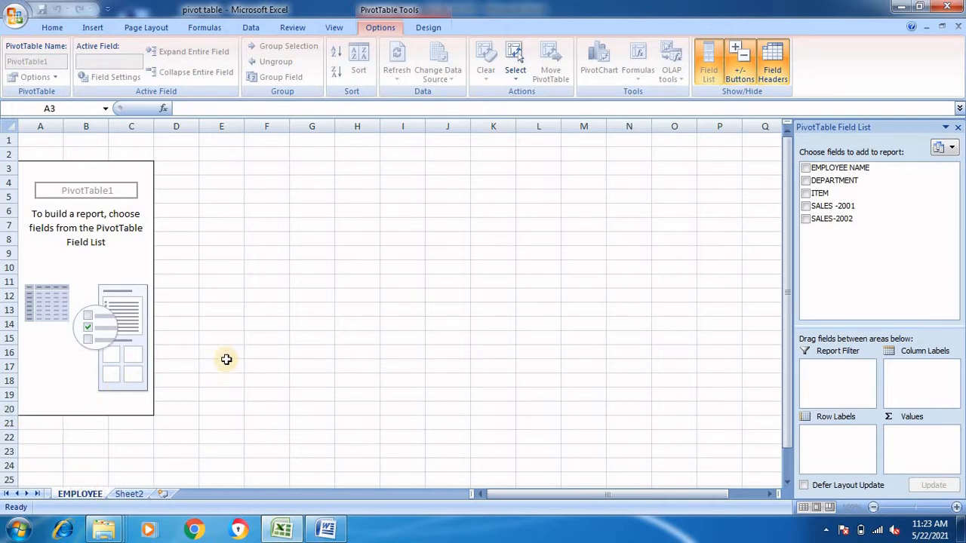
pyautogui.click(226, 360)
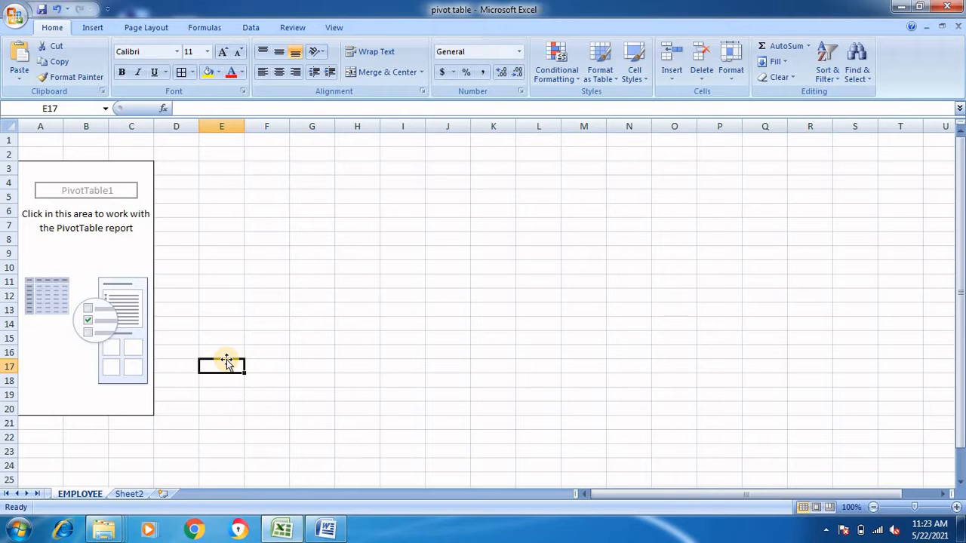
# Add the EMPLOYEE NAME field to the PivotTable's row labels and view its filter choices without changing them.
pyautogui.click(133, 248)
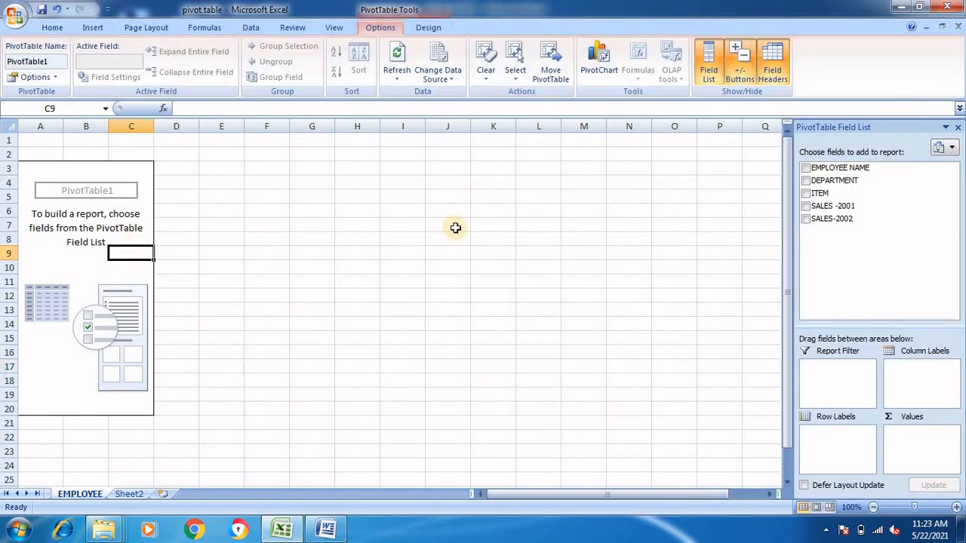
pyautogui.click(806, 168)
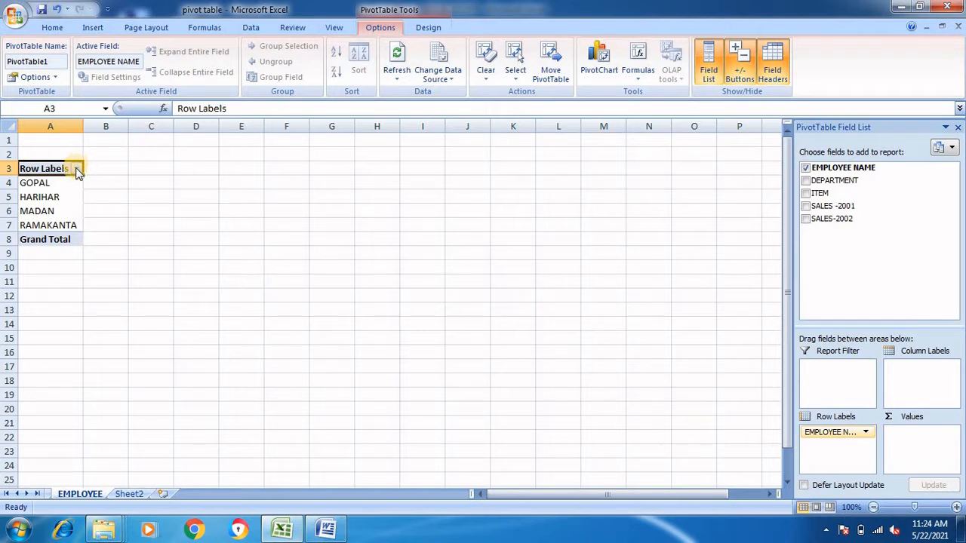
pyautogui.click(76, 168)
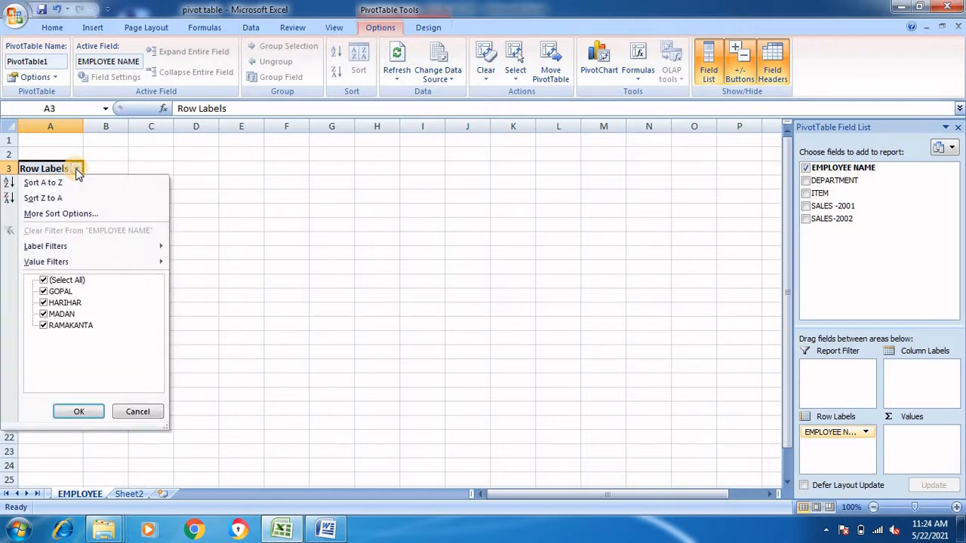
pyautogui.click(137, 412)
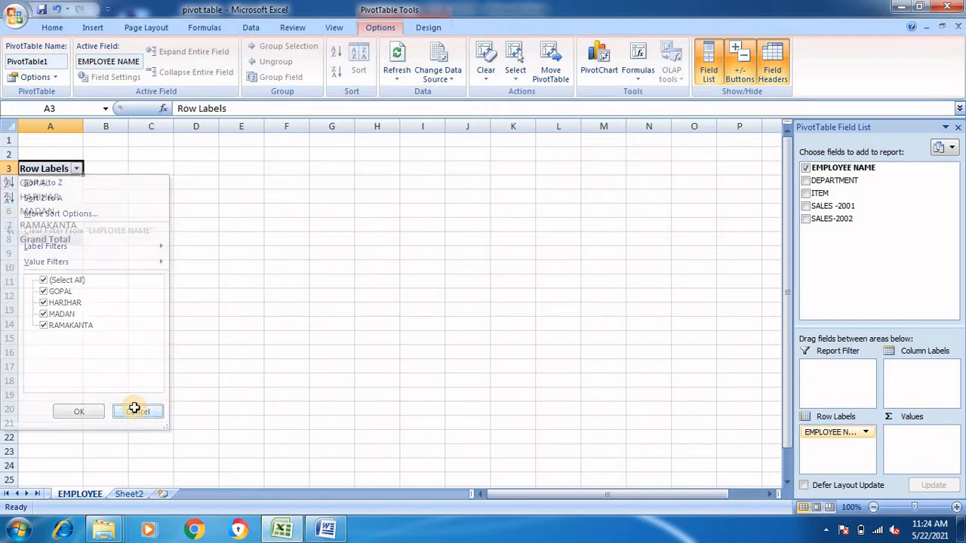
# Insert a second PivotTable on another new worksheet from the Sheet2 sales data, range A1:E13.
pyautogui.click(127, 494)
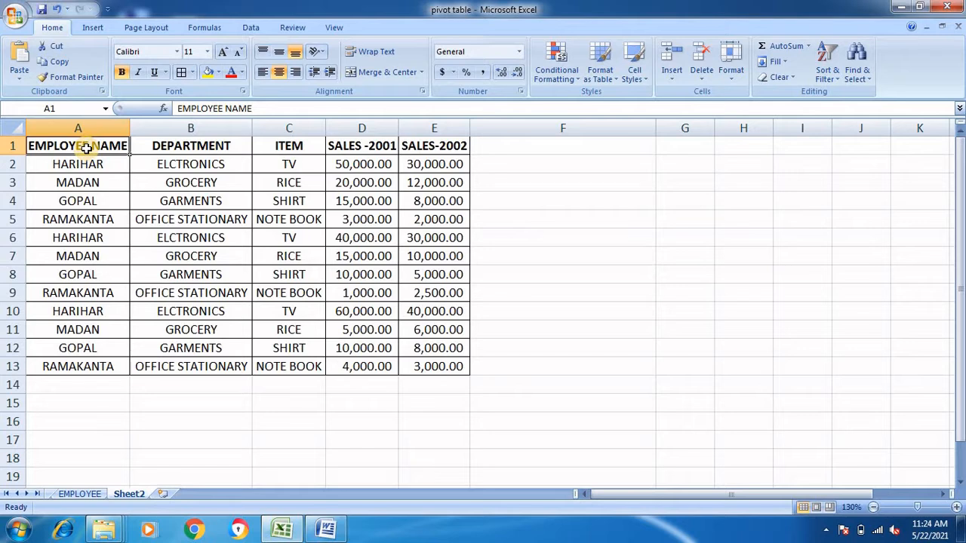
pyautogui.click(93, 28)
pyautogui.click(25, 76)
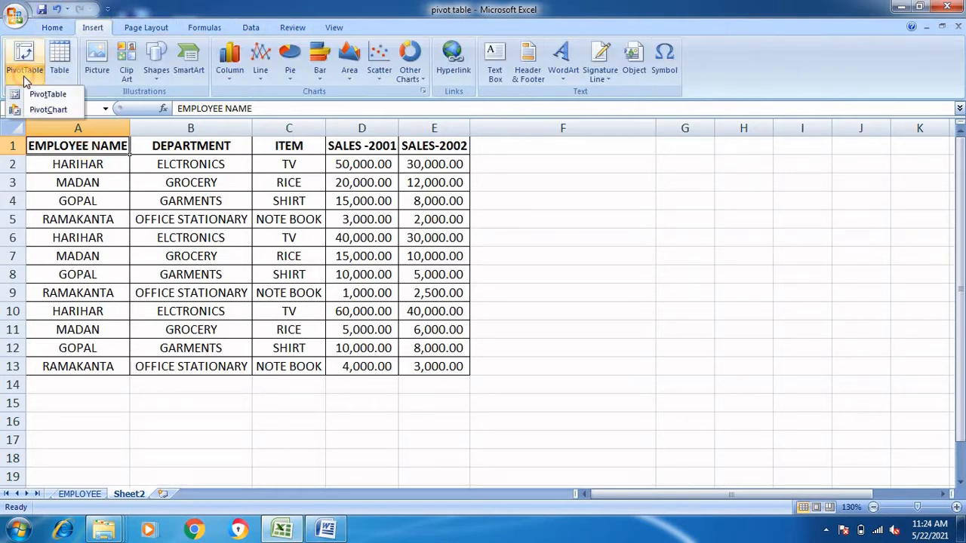
pyautogui.click(38, 94)
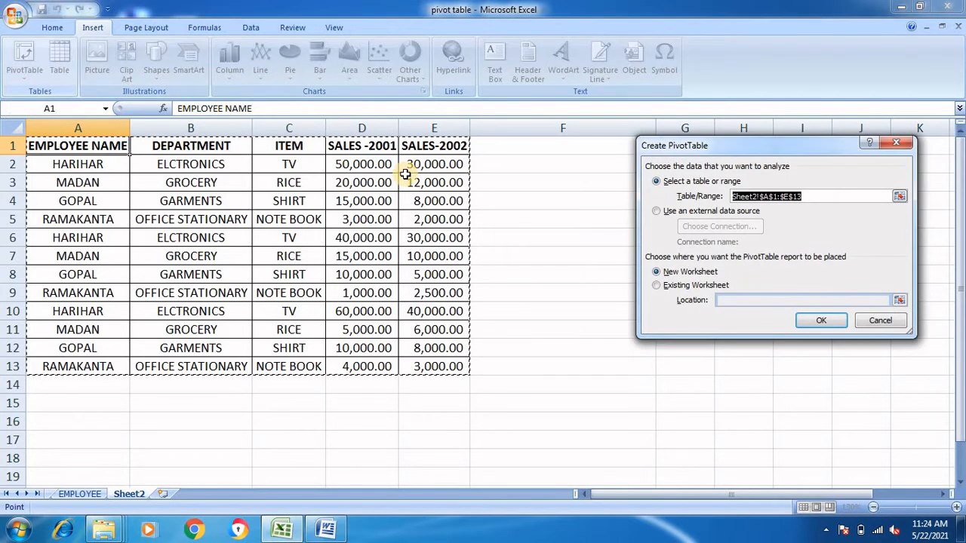
pyautogui.click(814, 320)
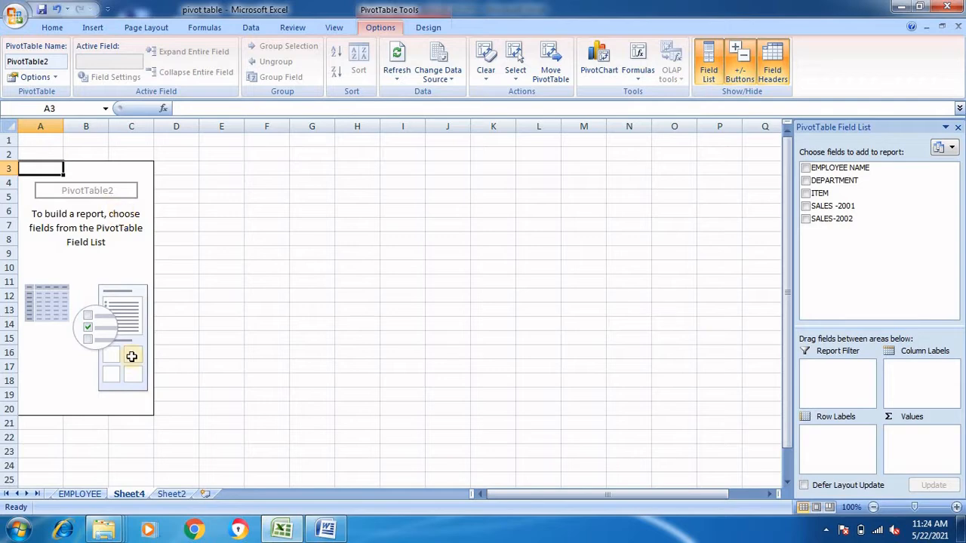
# Rename the source data worksheet Sheet2 as DEPARTMENT.
pyautogui.rightClick(177, 502)
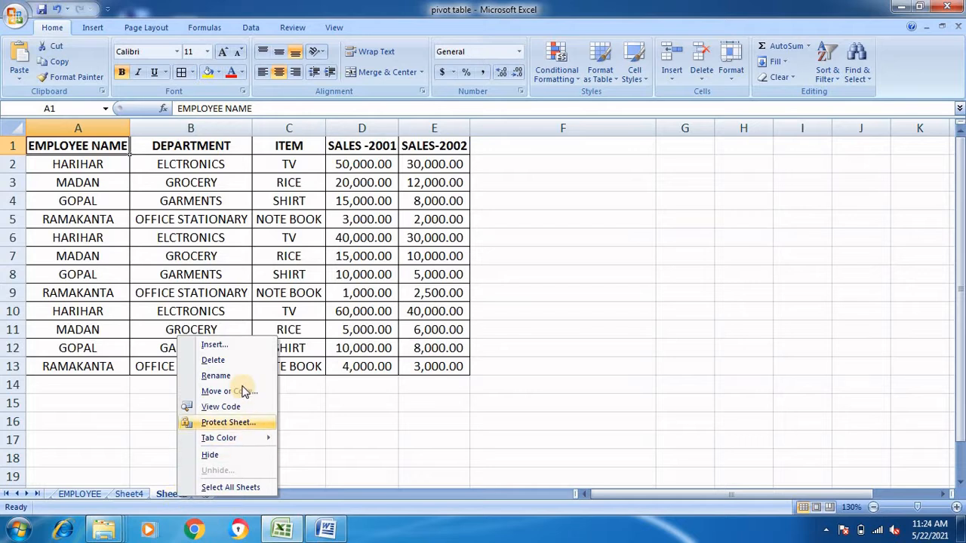
pyautogui.click(216, 375)
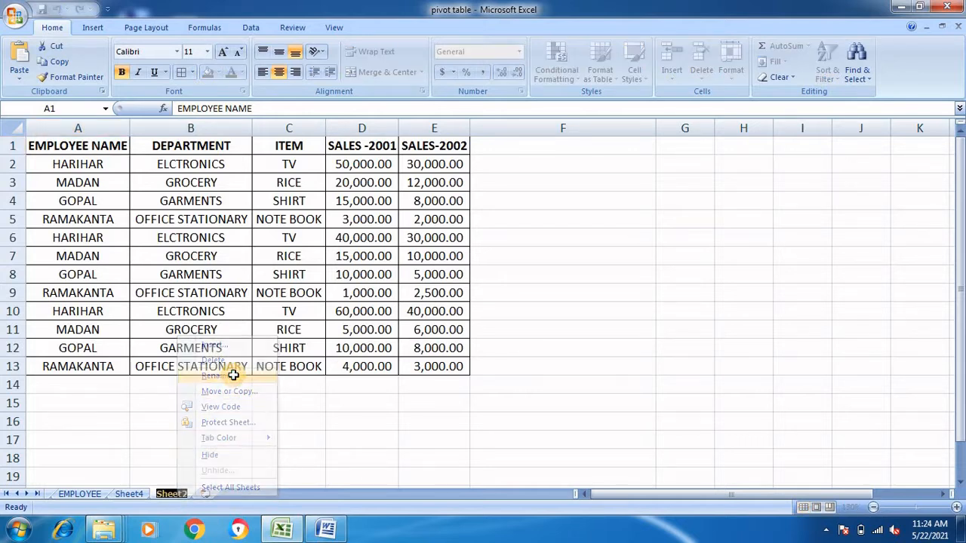
pyautogui.write('DE')
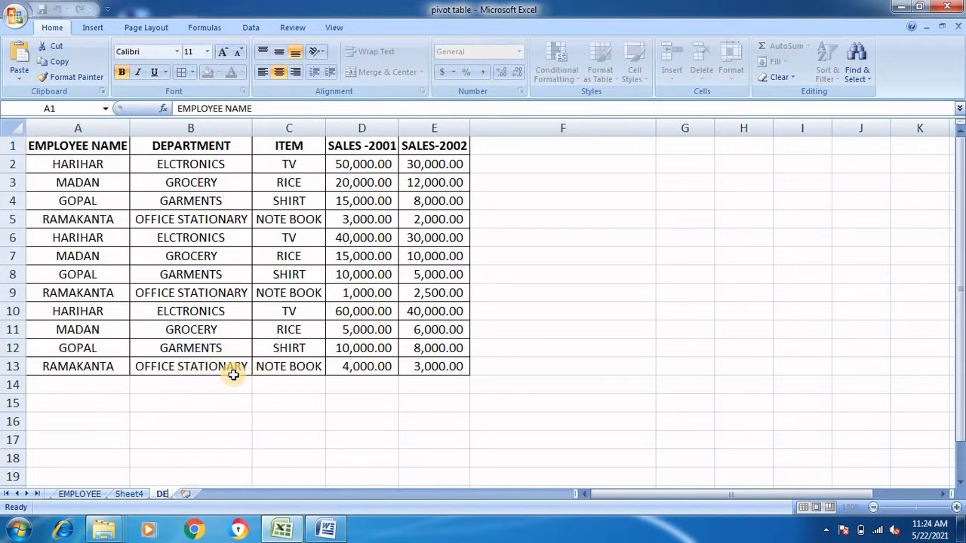
pyautogui.write('PART')
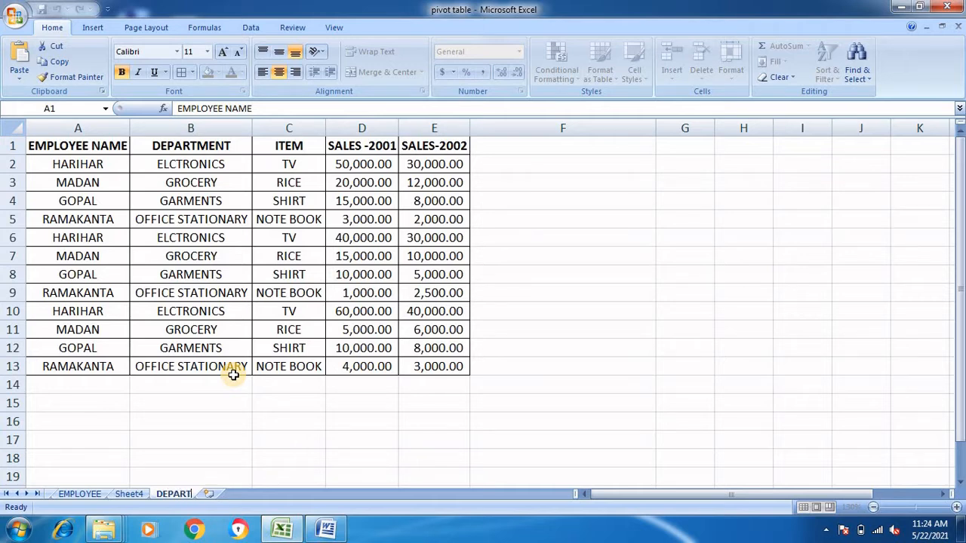
pyautogui.write('MENT')
pyautogui.press('Return')
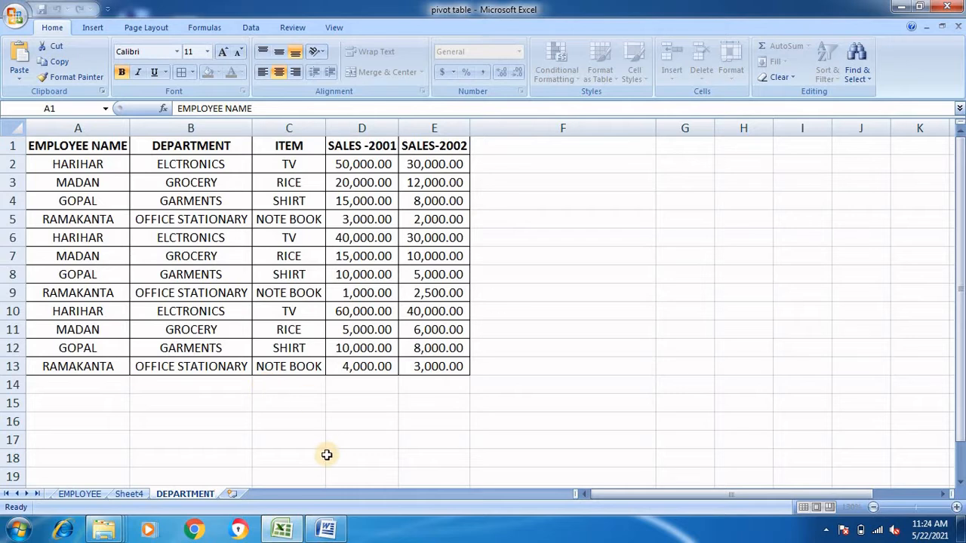
pyautogui.click(326, 458)
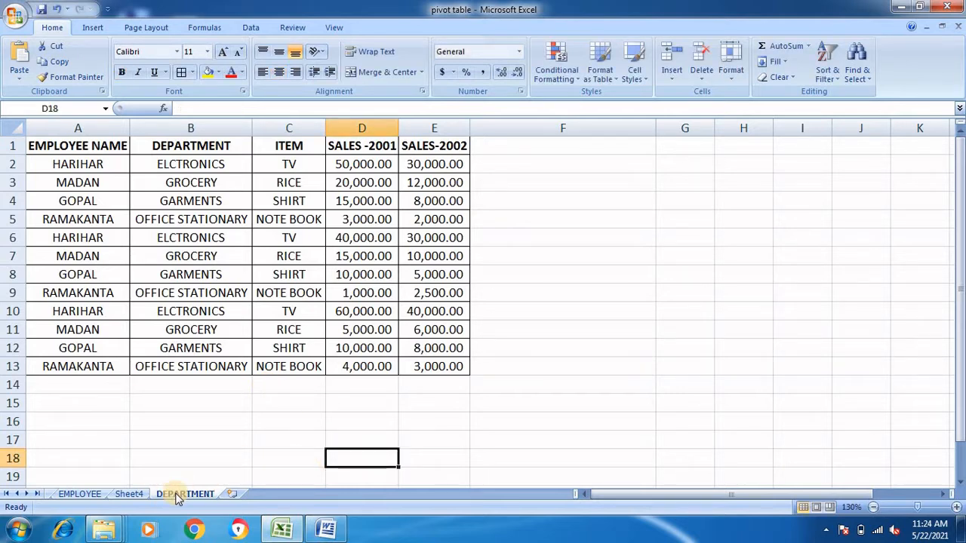
# Rename the source data worksheet as DATABASE.
pyautogui.click(129, 495)
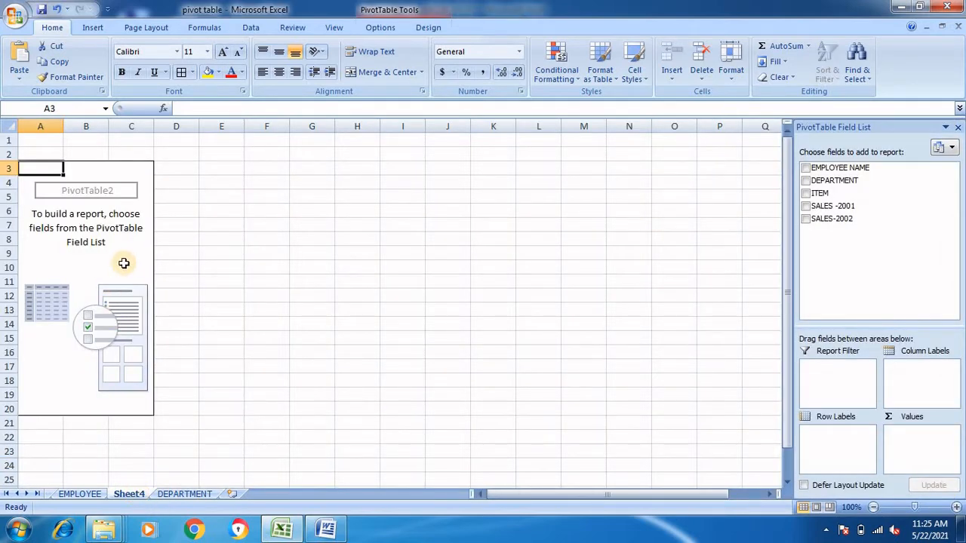
pyautogui.click(175, 494)
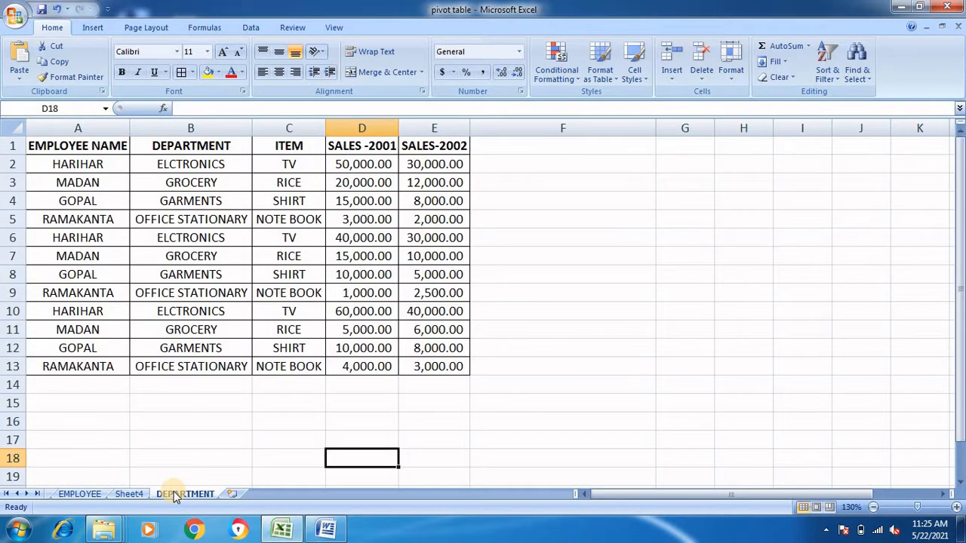
pyautogui.rightClick(174, 495)
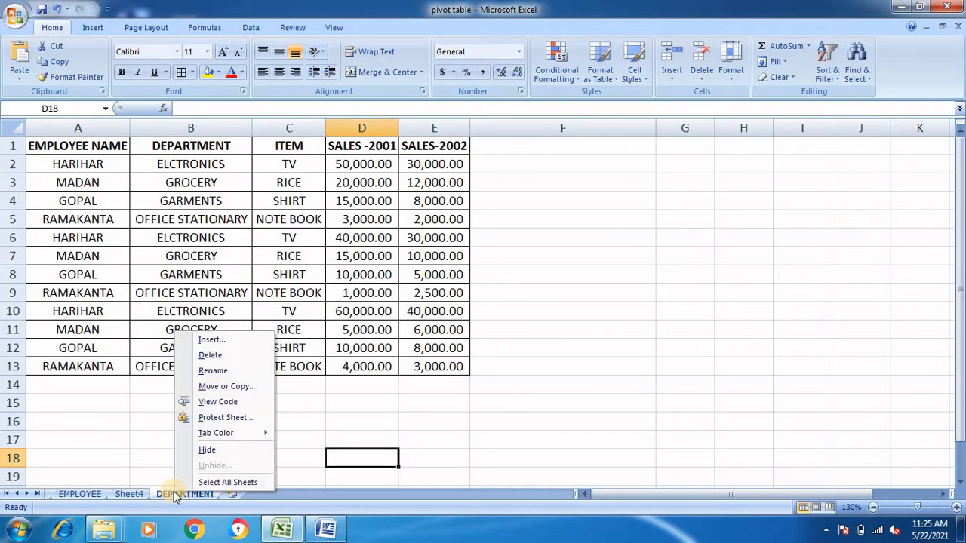
pyautogui.click(216, 370)
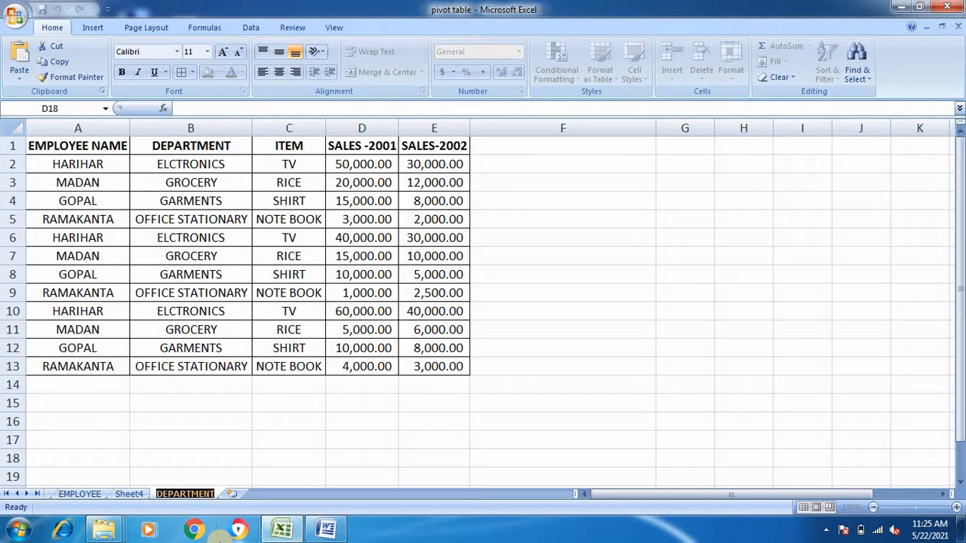
pyautogui.write('DATA')
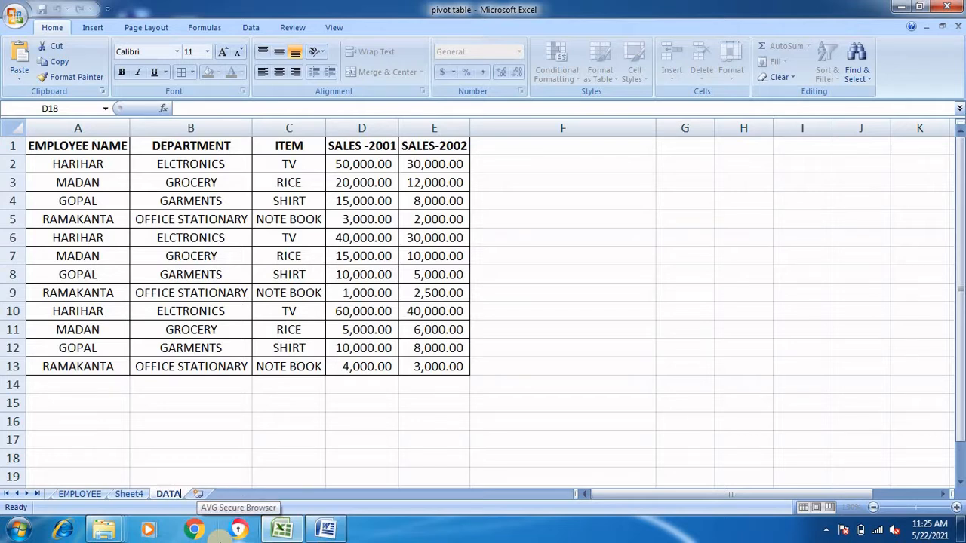
pyautogui.write('BASE')
pyautogui.press('Return')
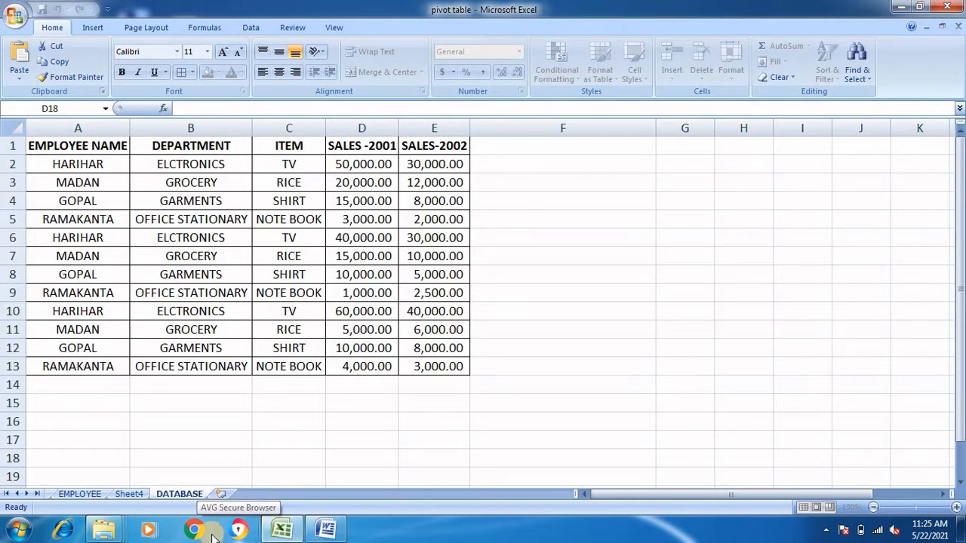
# Rename the empty PivotTable worksheet Sheet4 as DEPARTMENT and add the DEPARTMENT field to its row labels.
pyautogui.click(132, 497)
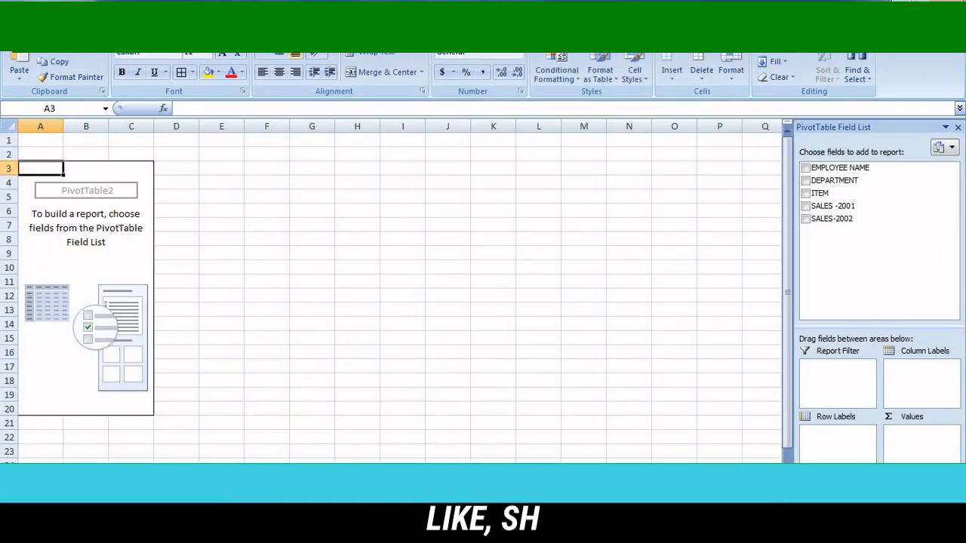
pyautogui.rightClick(134, 498)
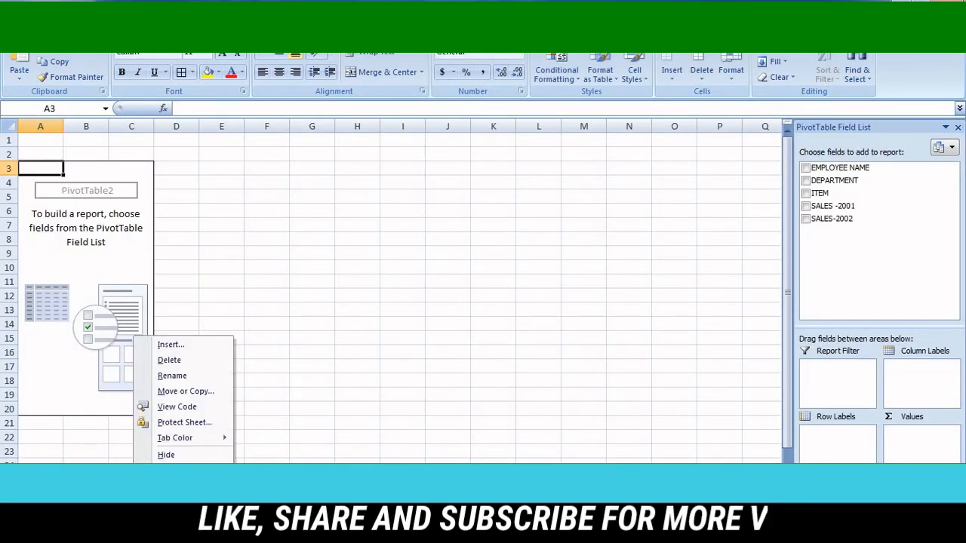
pyautogui.click(193, 378)
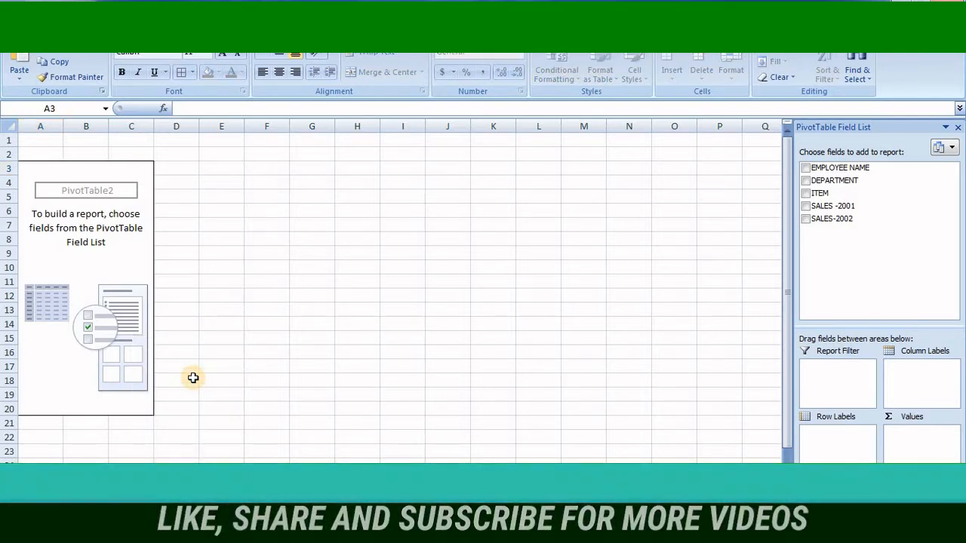
pyautogui.write('DEPA')
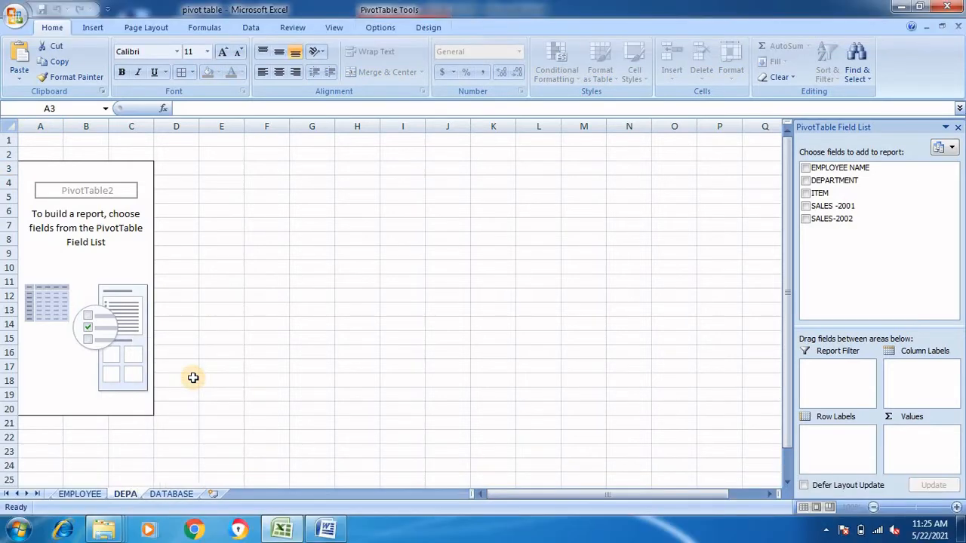
pyautogui.write('R')
pyautogui.press('BackSpace')
pyautogui.write('RT')
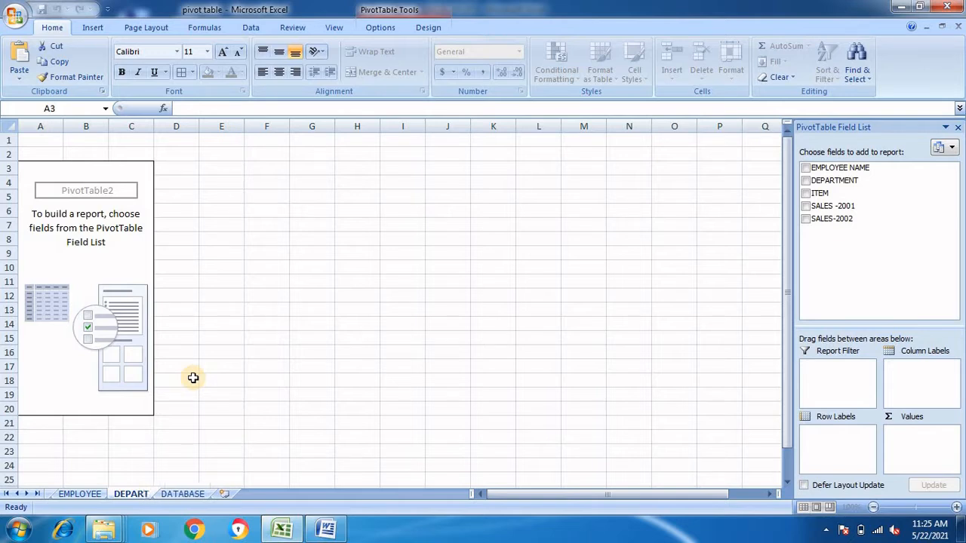
pyautogui.write('MENT')
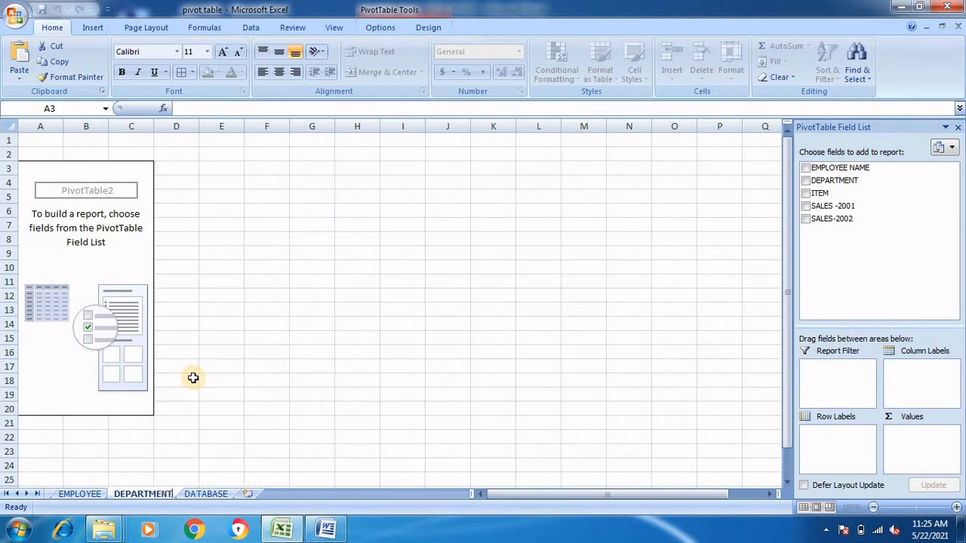
pyautogui.click(136, 258)
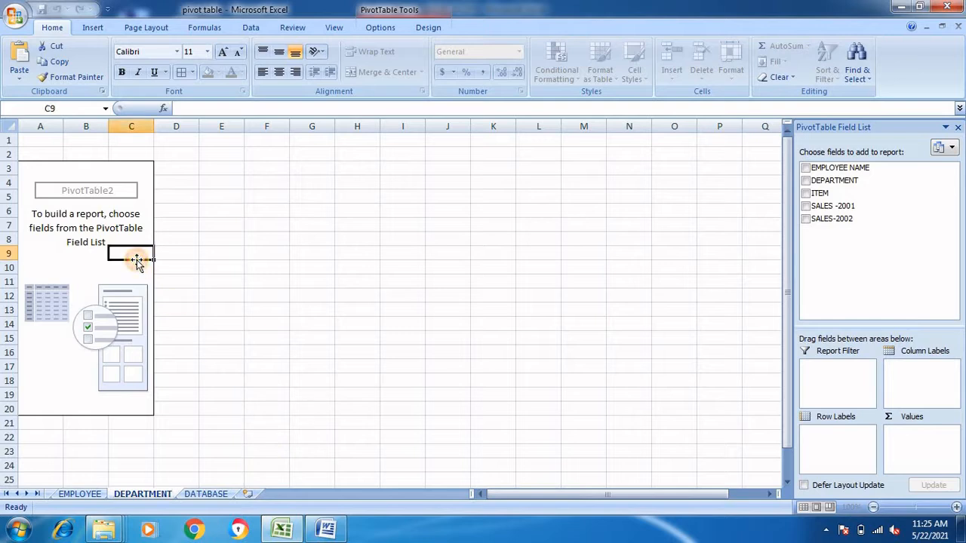
pyautogui.click(806, 181)
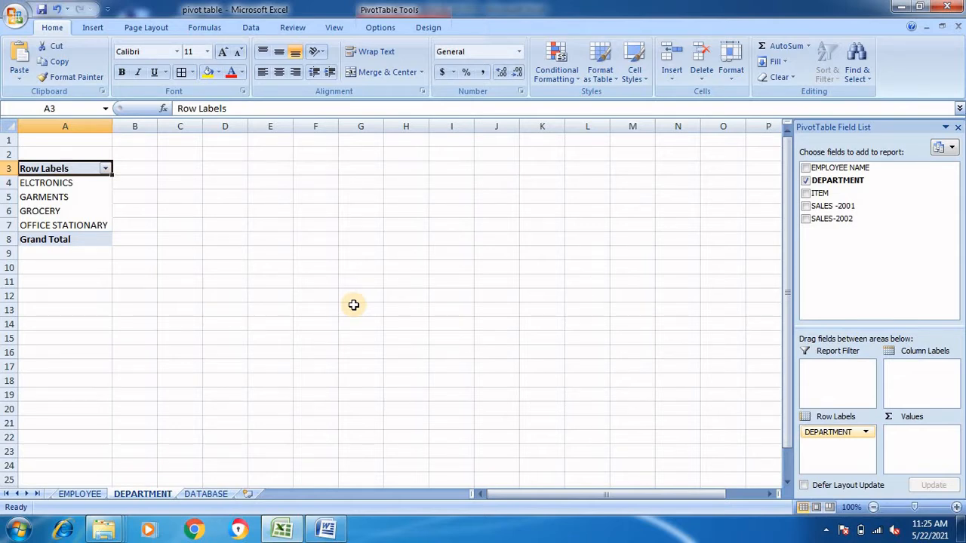
# Insert a third PivotTable on a new worksheet from DATABASE range A1:E13 and add the ITEM field to its row labels.
pyautogui.click(215, 497)
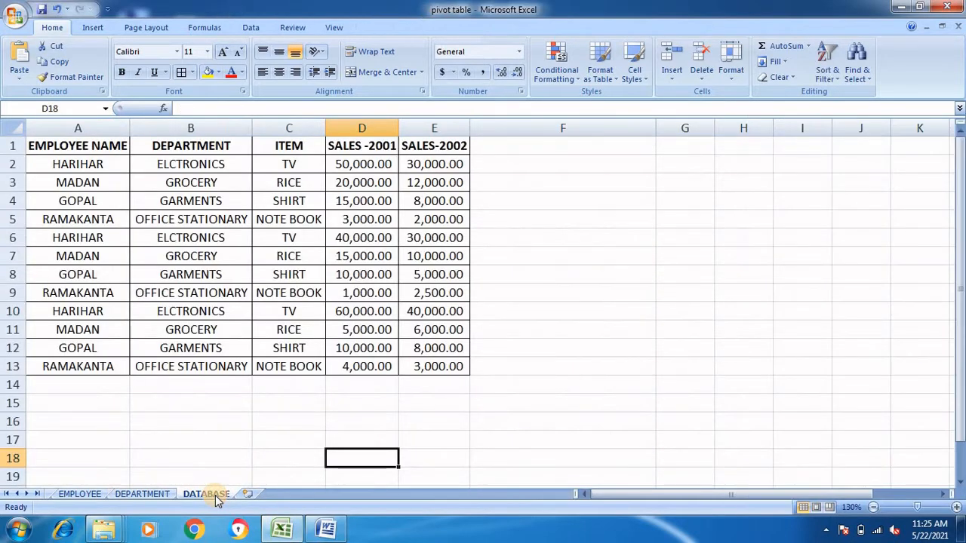
pyautogui.click(102, 149)
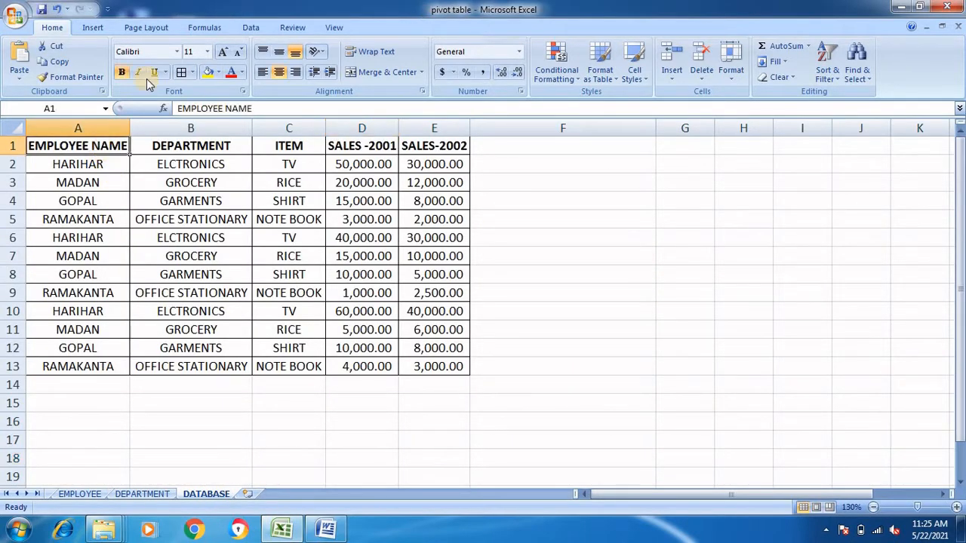
pyautogui.click(94, 28)
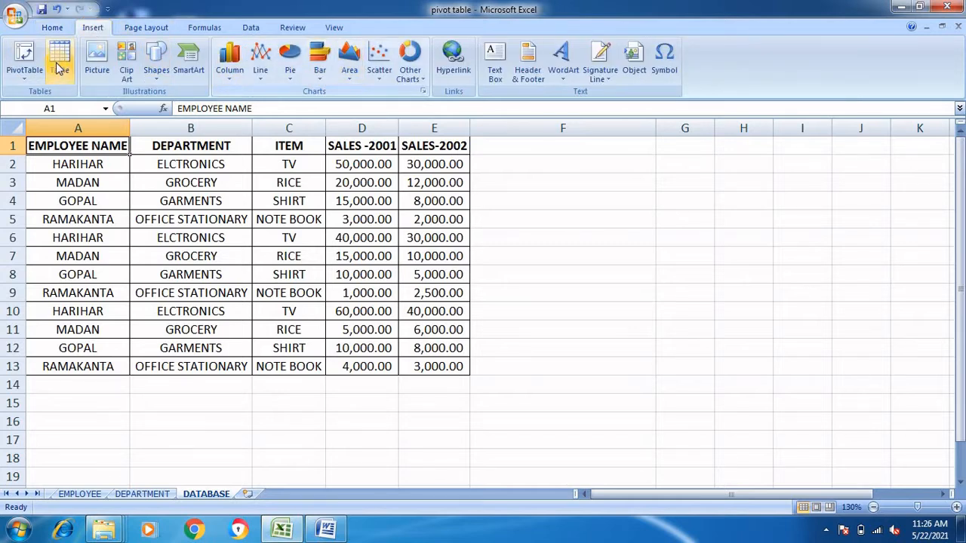
pyautogui.click(28, 74)
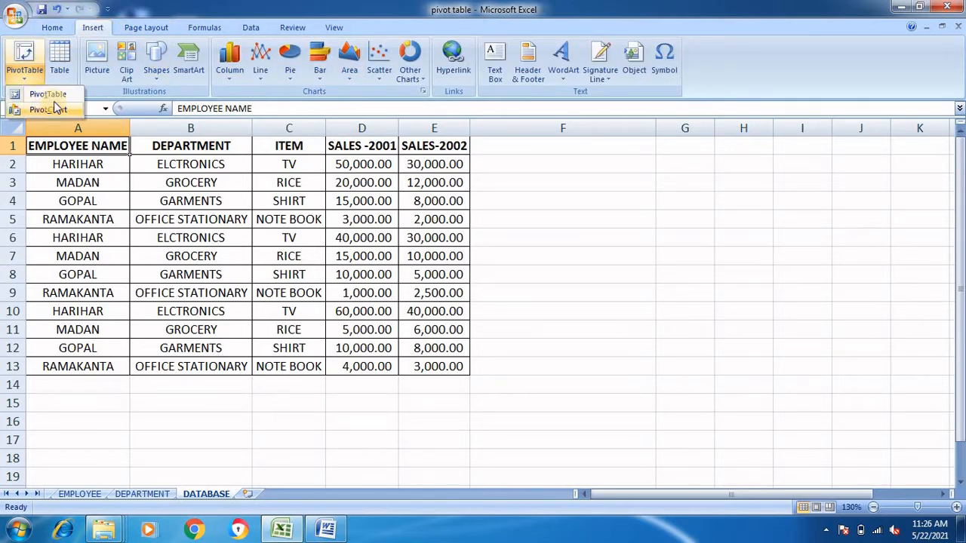
pyautogui.click(55, 97)
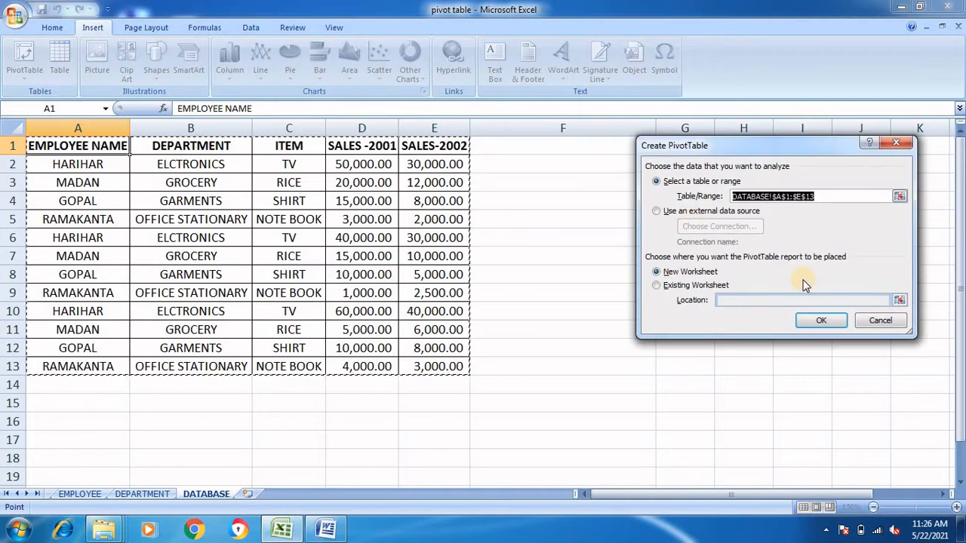
pyautogui.click(822, 321)
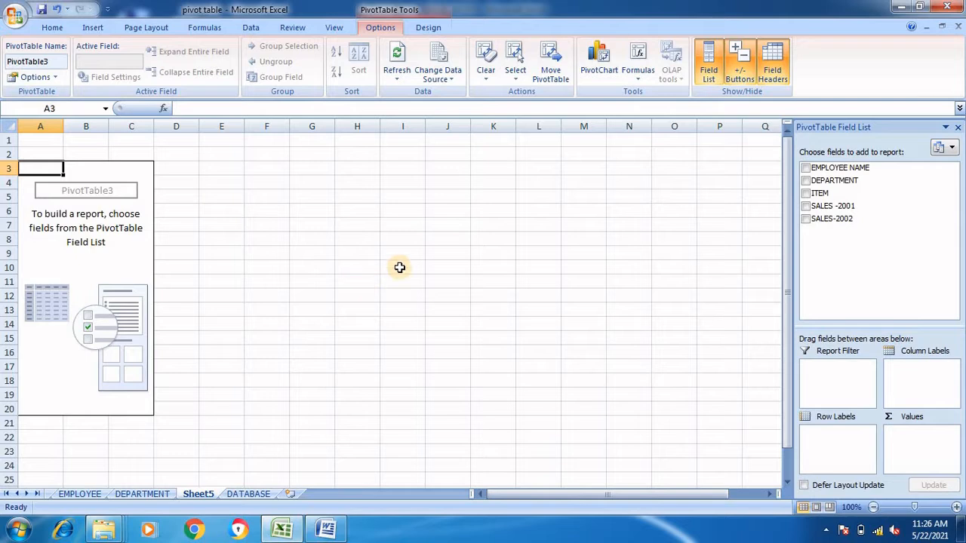
pyautogui.click(806, 193)
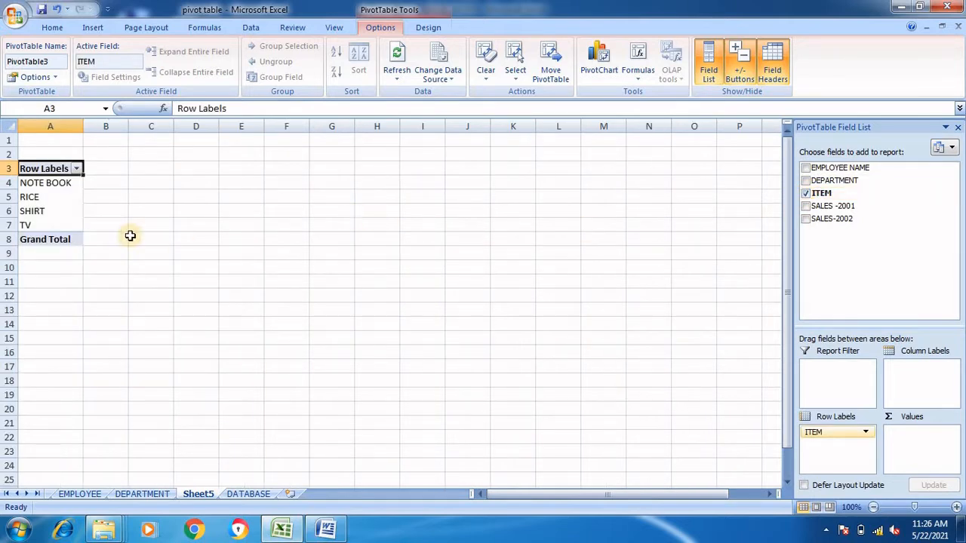
# Rename the worksheet holding the item PivotTable as ITEMS.
pyautogui.rightClick(200, 494)
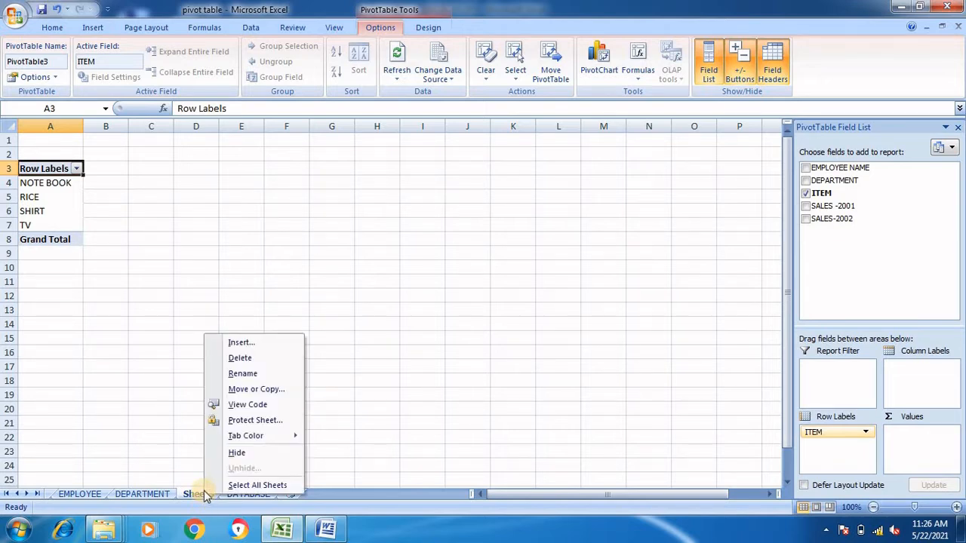
pyautogui.click(242, 374)
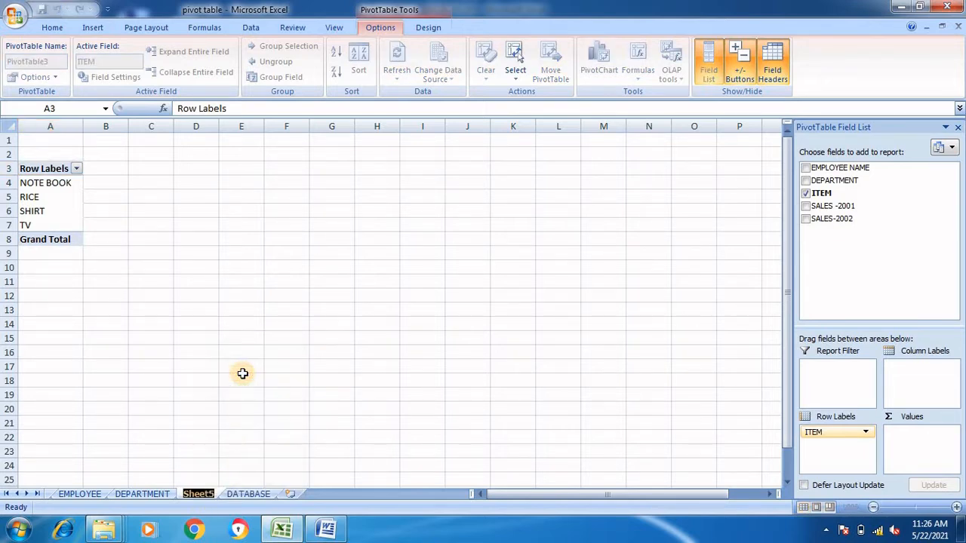
pyautogui.write('ITEMS')
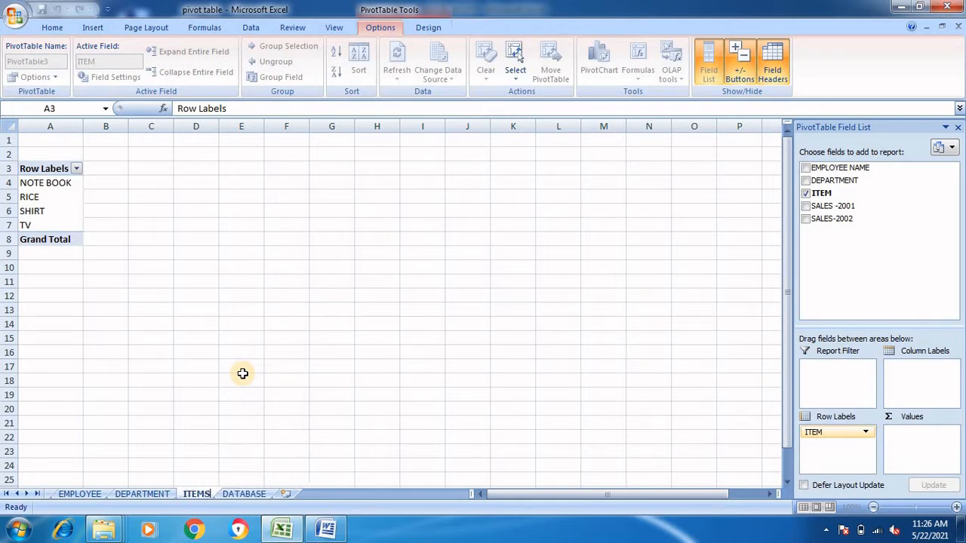
pyautogui.press('Return')
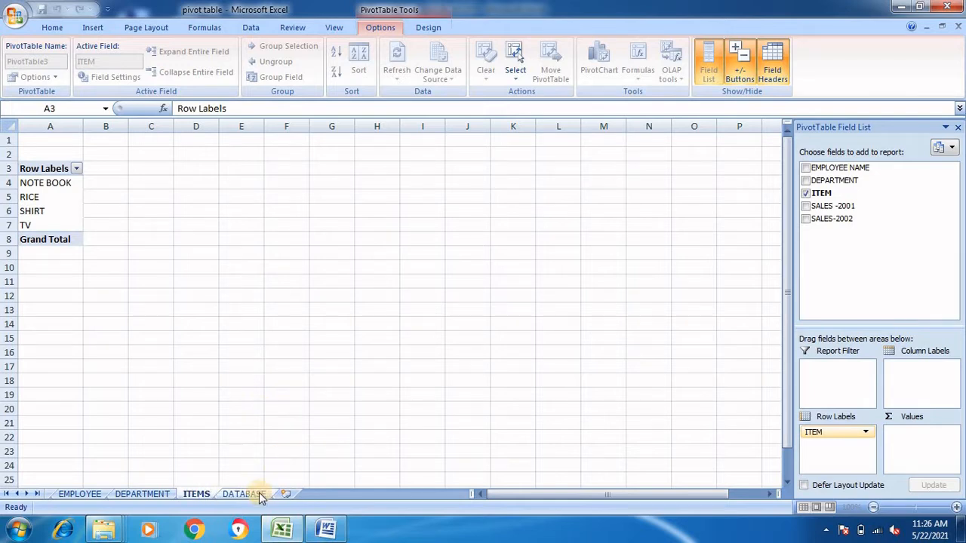
# Insert a fourth PivotTable on a new worksheet from DATABASE range A1:E13, summing the SALES -2001 and SALES-2002 fields as values.
pyautogui.click(259, 495)
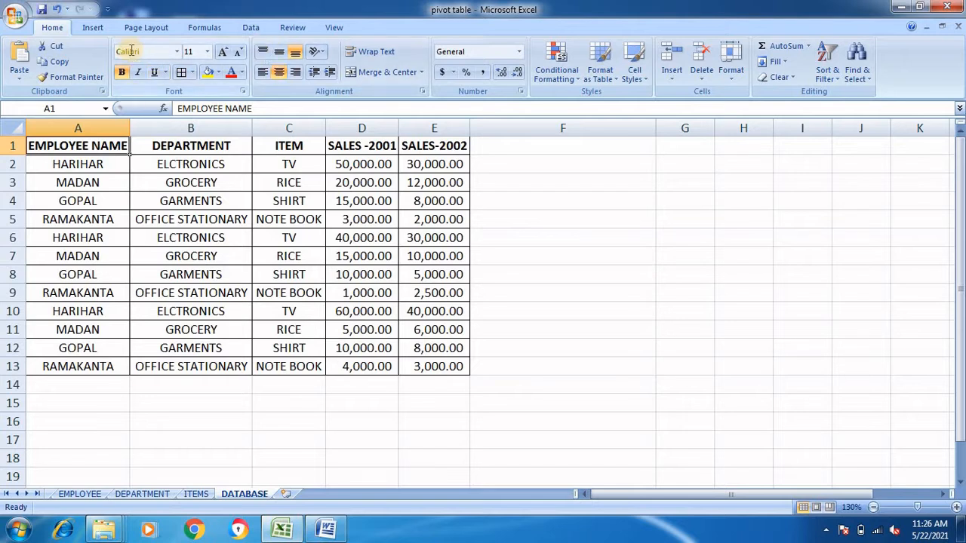
pyautogui.click(92, 28)
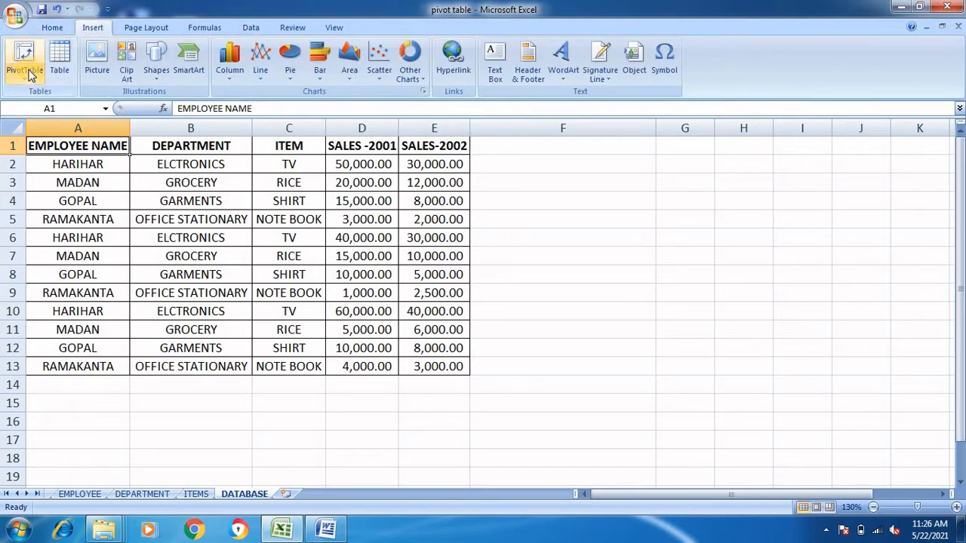
pyautogui.click(28, 76)
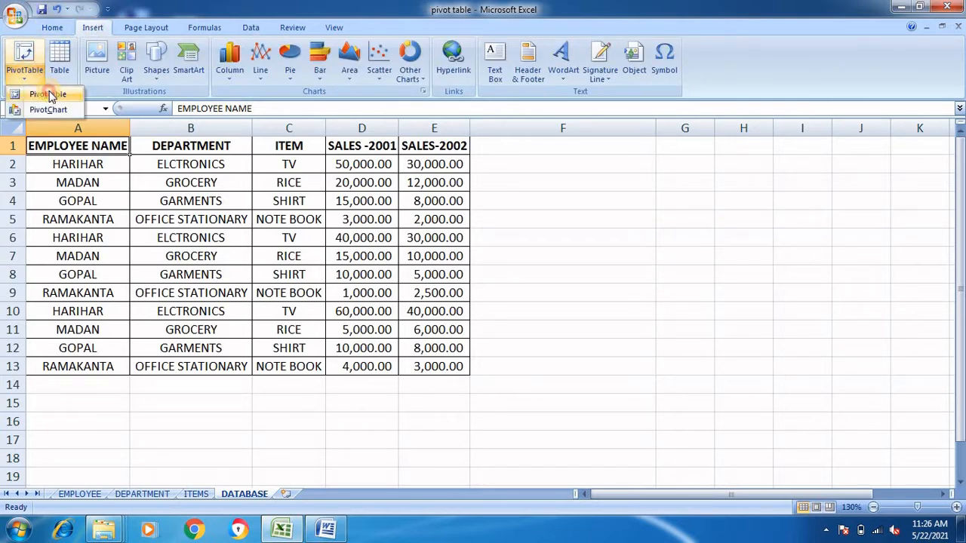
pyautogui.click(49, 94)
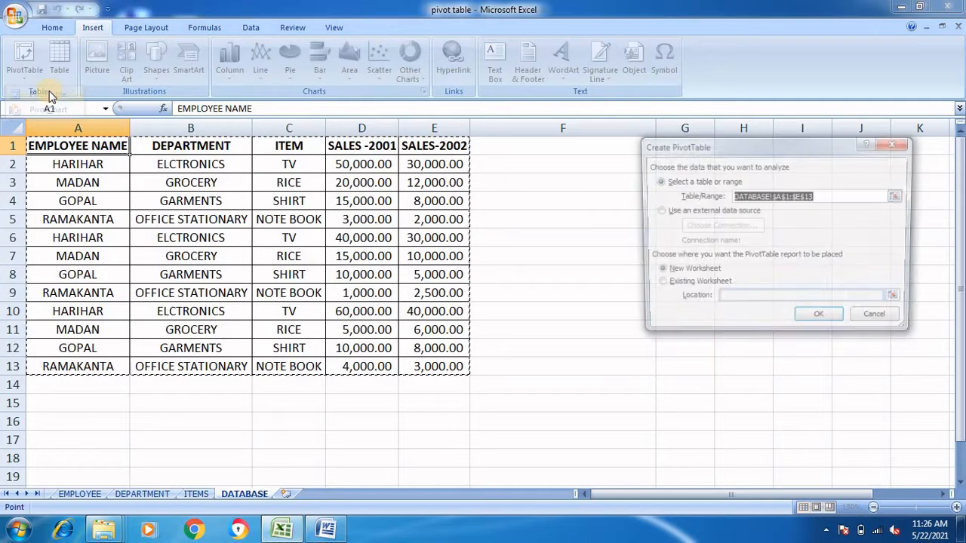
pyautogui.click(808, 324)
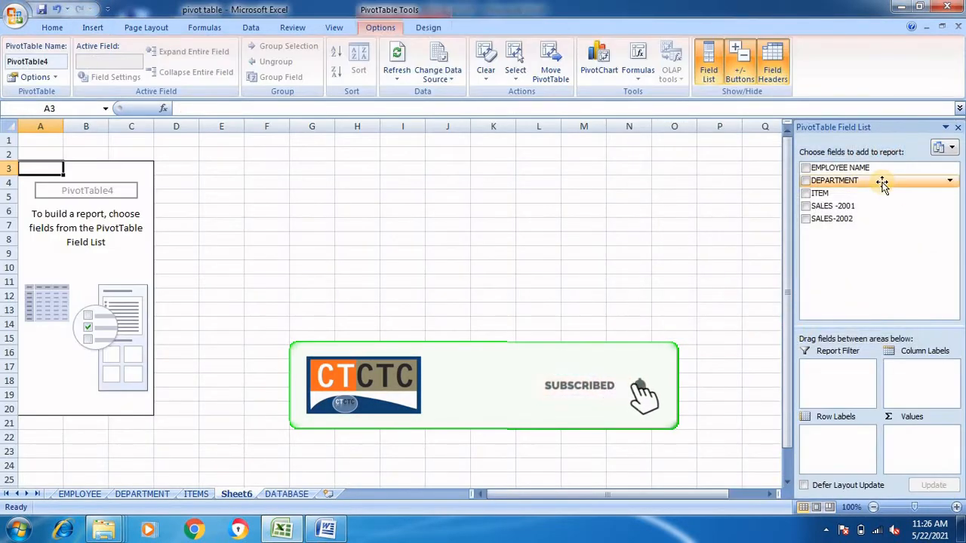
pyautogui.click(807, 207)
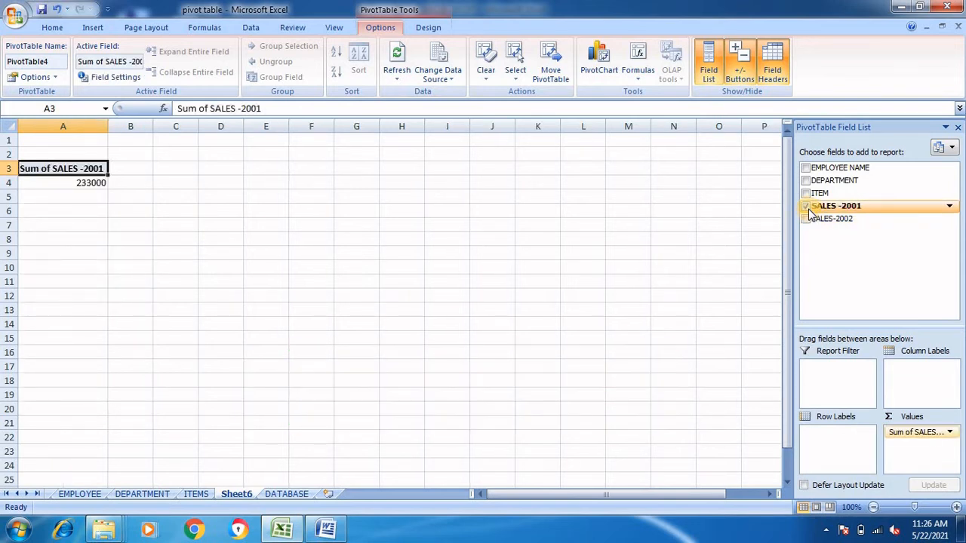
pyautogui.click(806, 220)
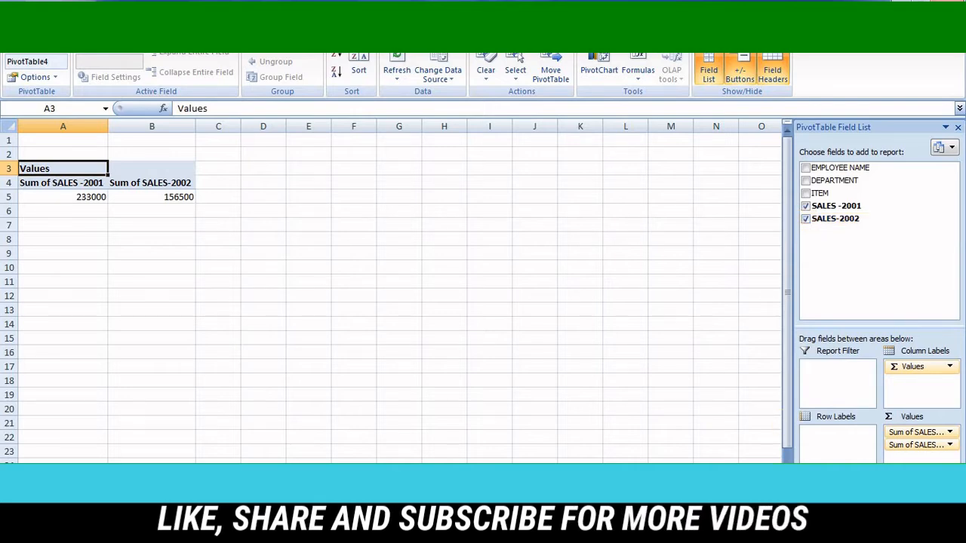
# Rename the worksheet holding the yearly sales PivotTable as 2001 & 2002 SALES RECORD.
pyautogui.rightClick(242, 494)
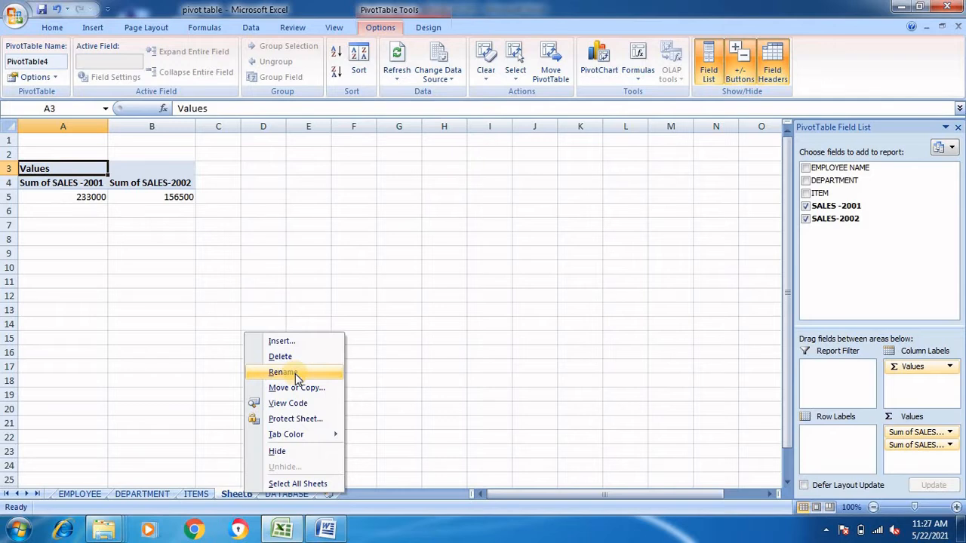
pyautogui.click(295, 374)
pyautogui.write('2001')
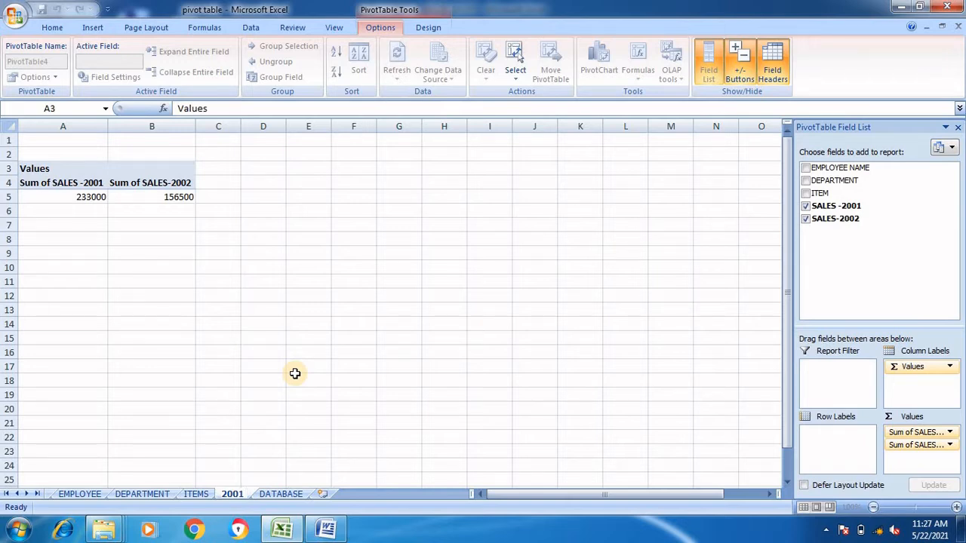
pyautogui.write(' &')
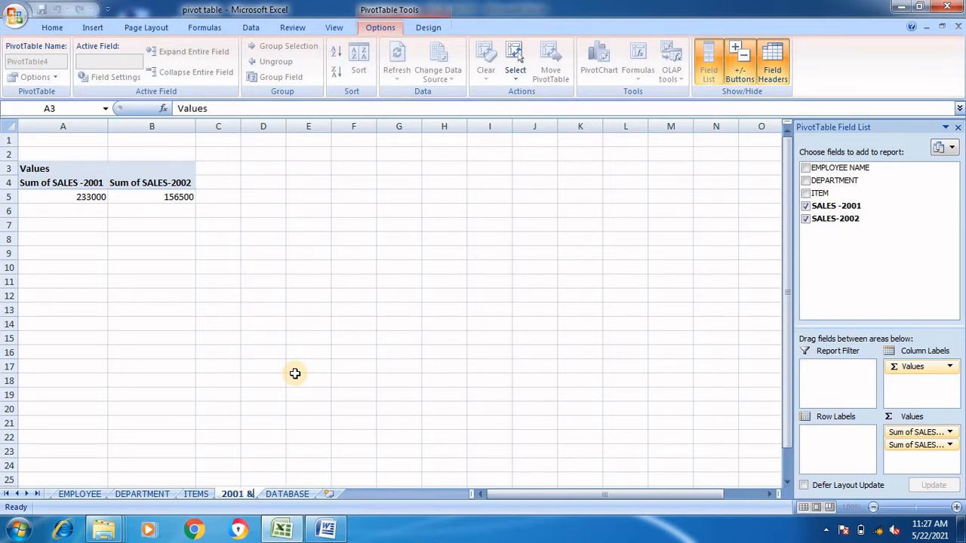
pyautogui.write(' 200')
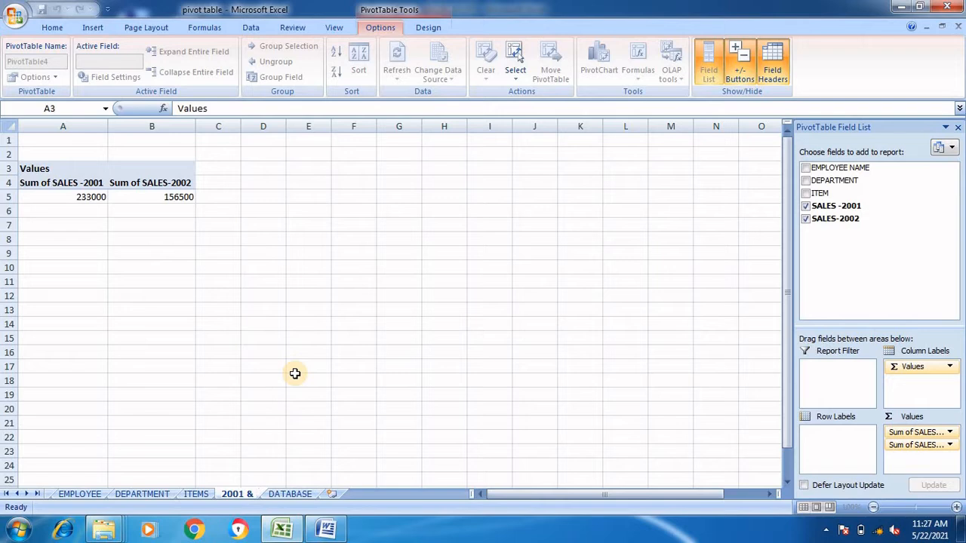
pyautogui.write('2')
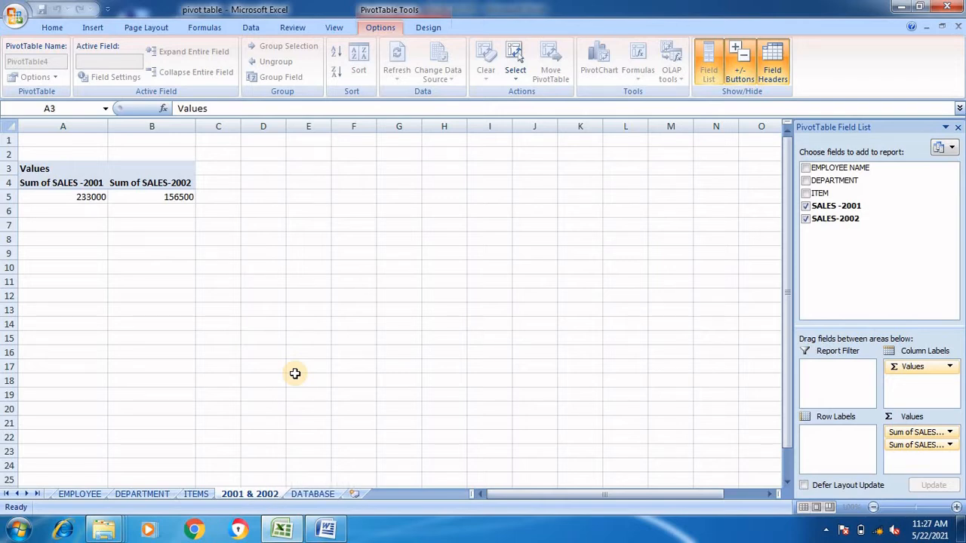
pyautogui.write(' SAL')
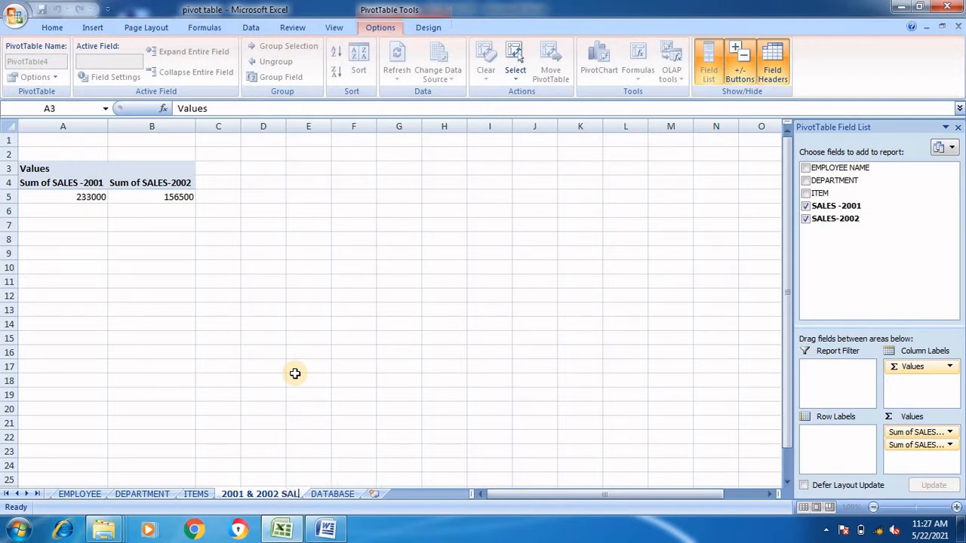
pyautogui.write('ES REC')
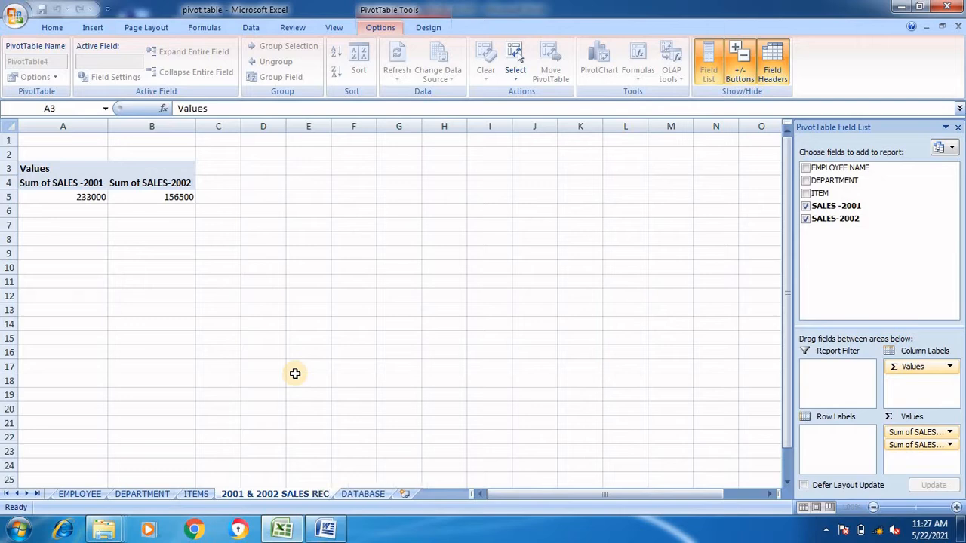
pyautogui.write('ORD')
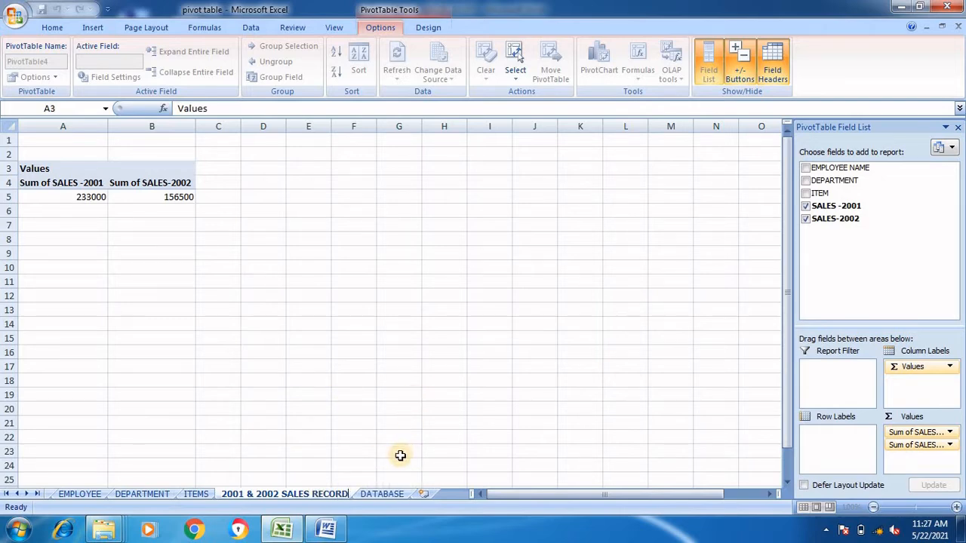
pyautogui.press('Return')
# Insert a fifth PivotTable on a new worksheet from DATABASE range A1:E13.
pyautogui.click(383, 494)
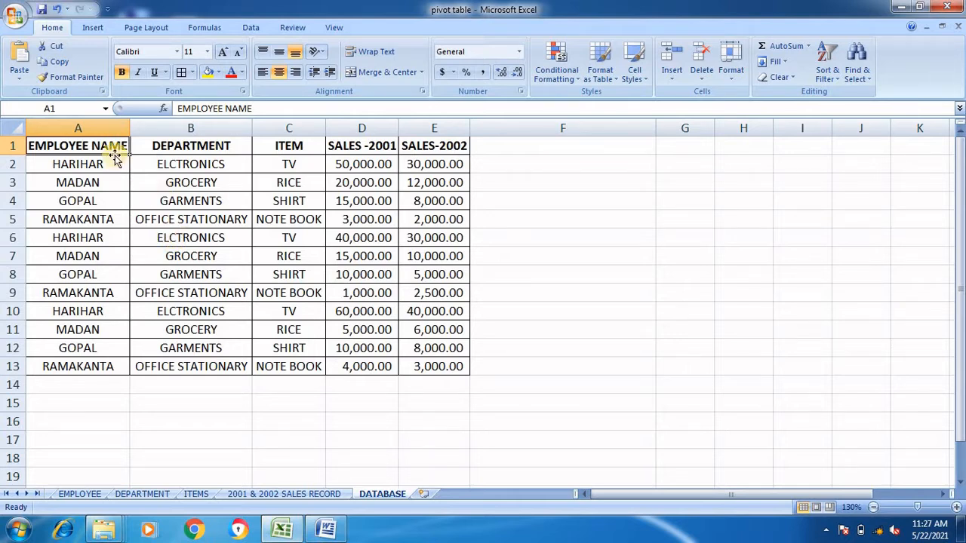
pyautogui.click(94, 27)
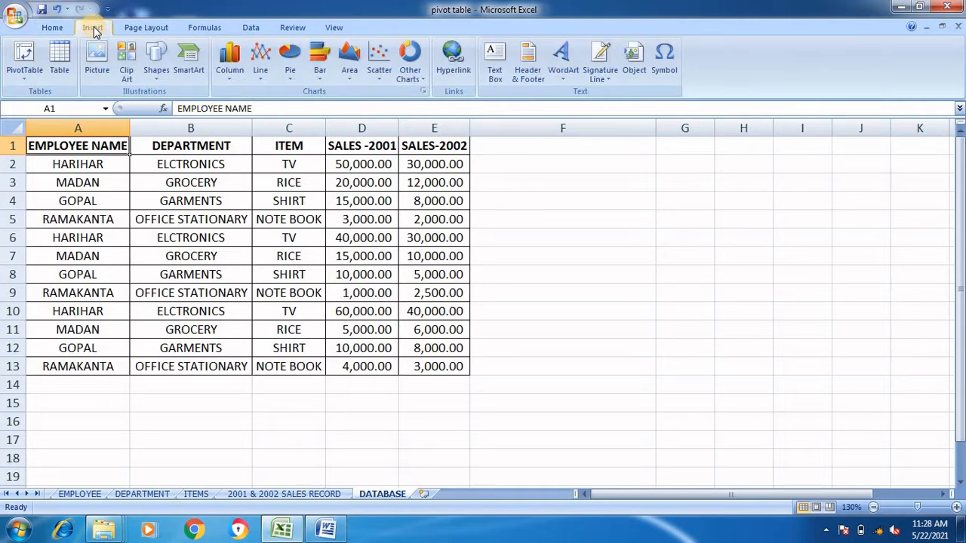
pyautogui.click(25, 73)
pyautogui.click(39, 95)
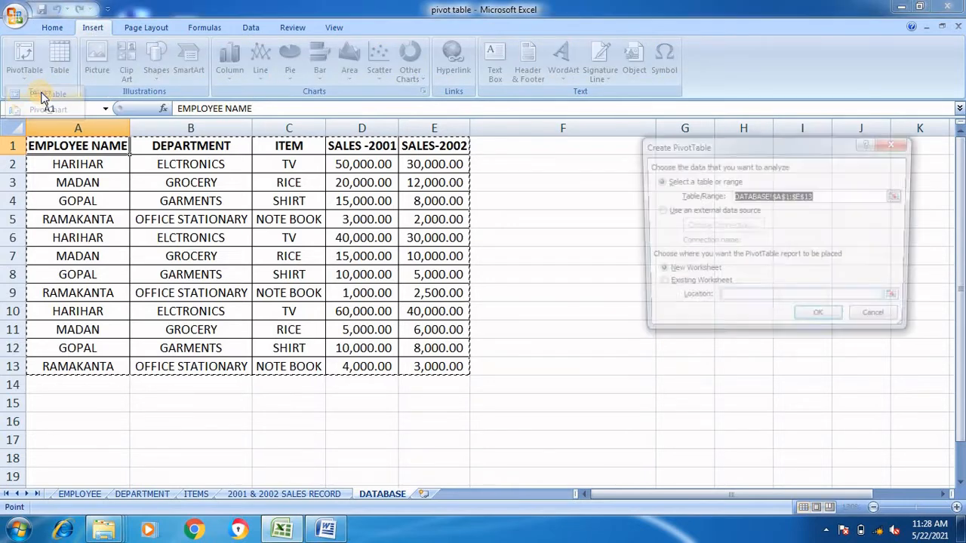
pyautogui.click(824, 322)
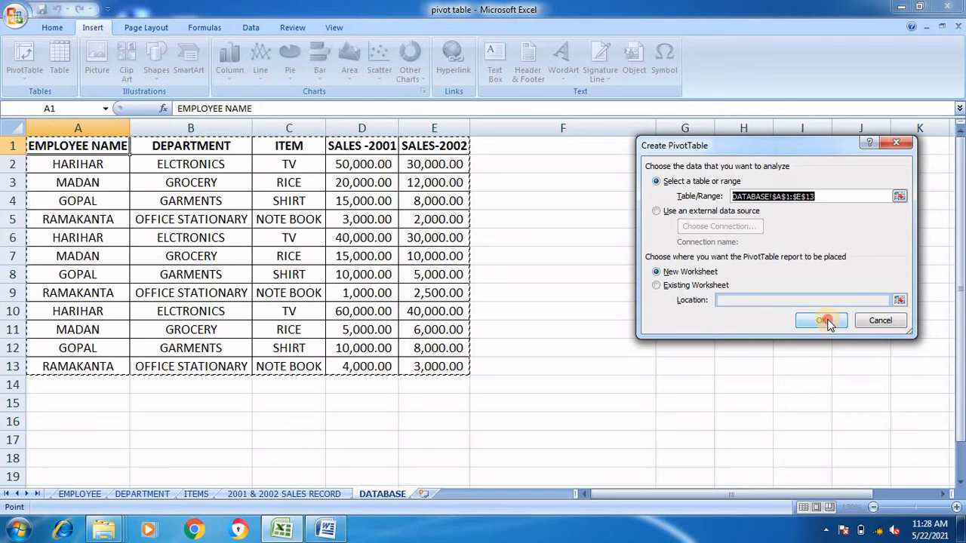
# Add EMPLOYEE NAME, DEPARTMENT and ITEM to the new PivotTable's row labels and sum SALES -2001 and SALES-2002 as values.
pyautogui.click(806, 169)
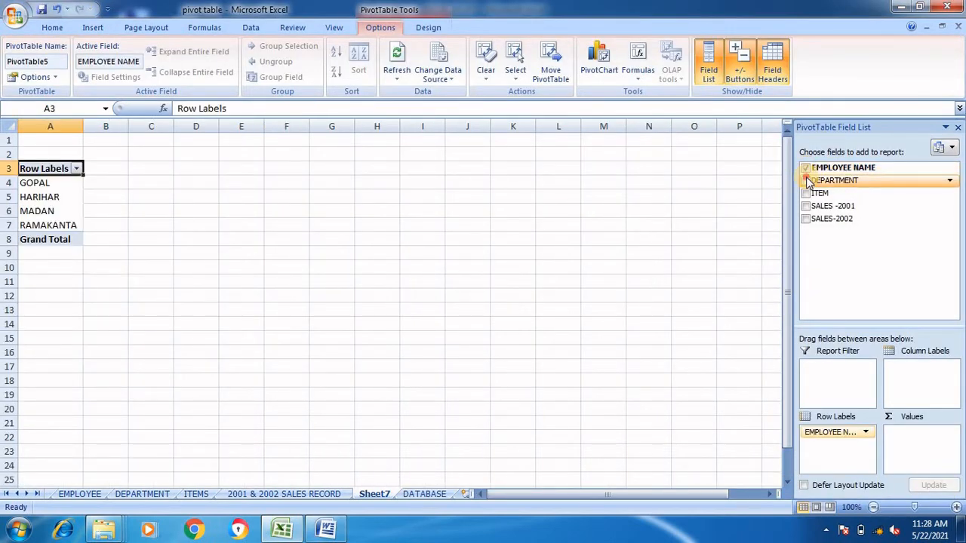
pyautogui.click(806, 181)
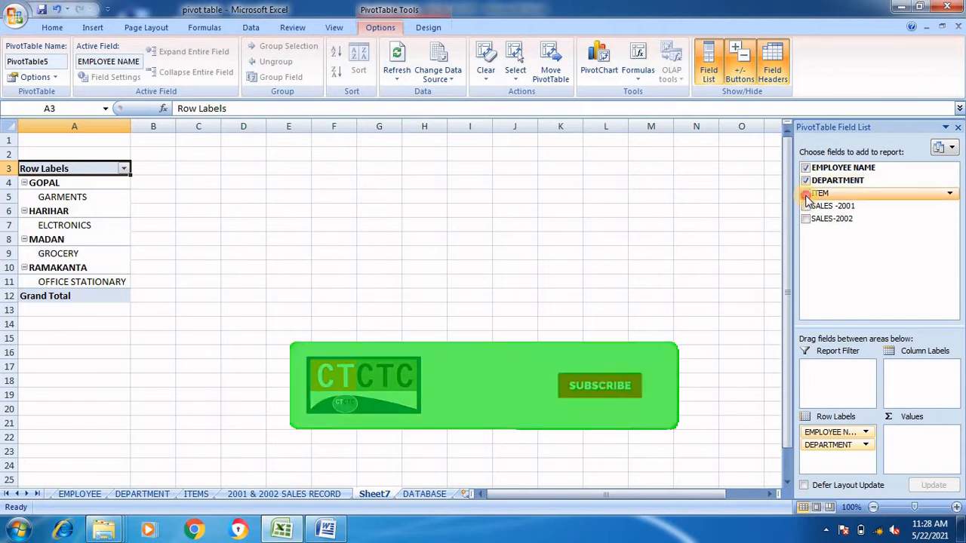
pyautogui.click(806, 194)
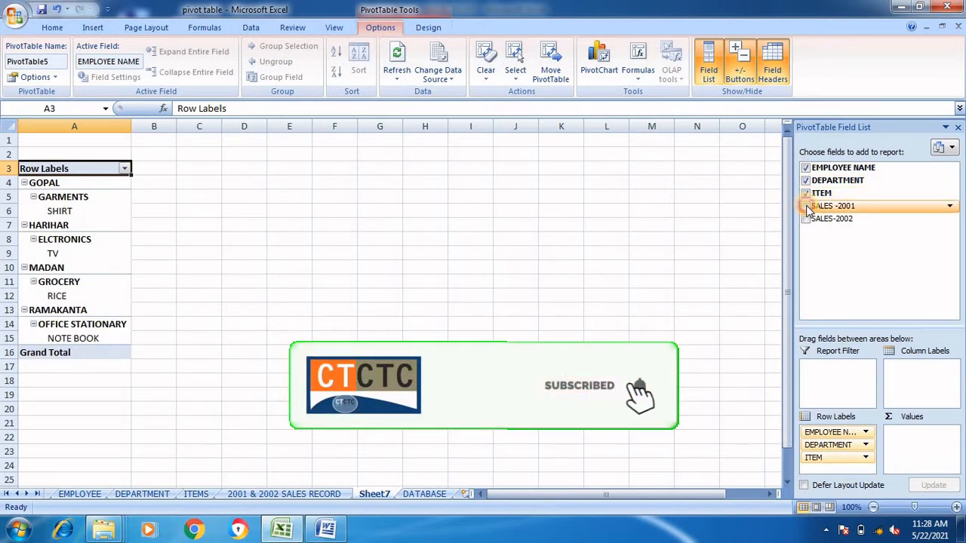
pyautogui.click(806, 206)
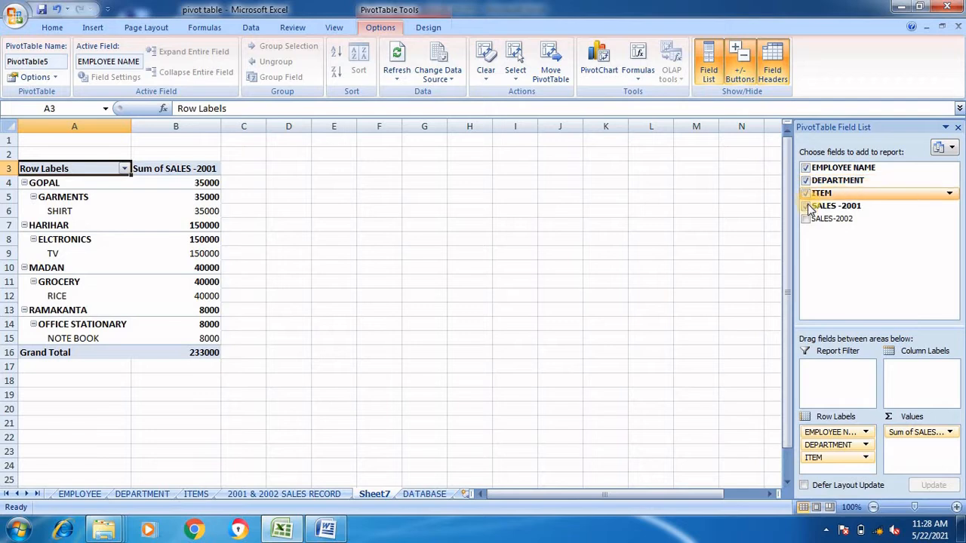
pyautogui.click(806, 219)
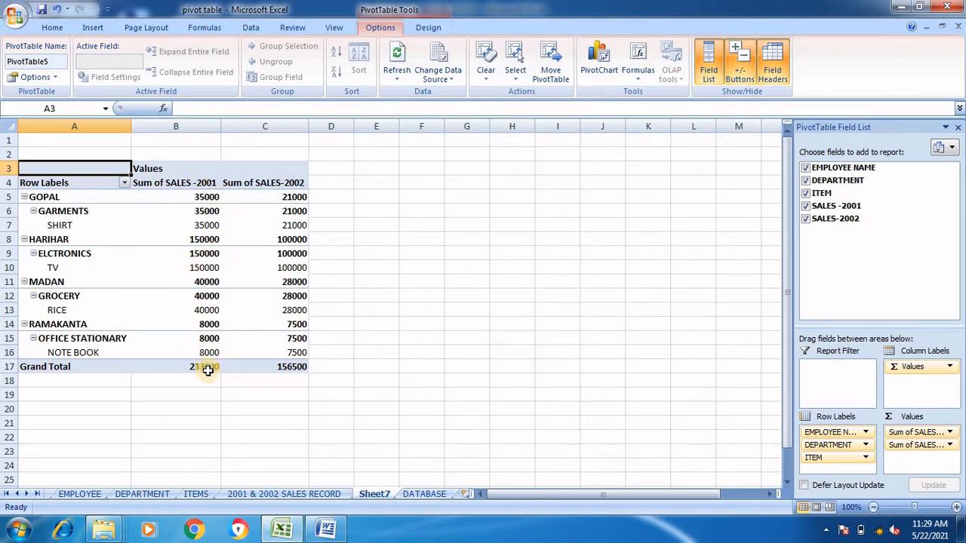
# Filter the PivotTable's row labels by EMPLOYEE NAME to show only the first listed employee.
pyautogui.click(125, 184)
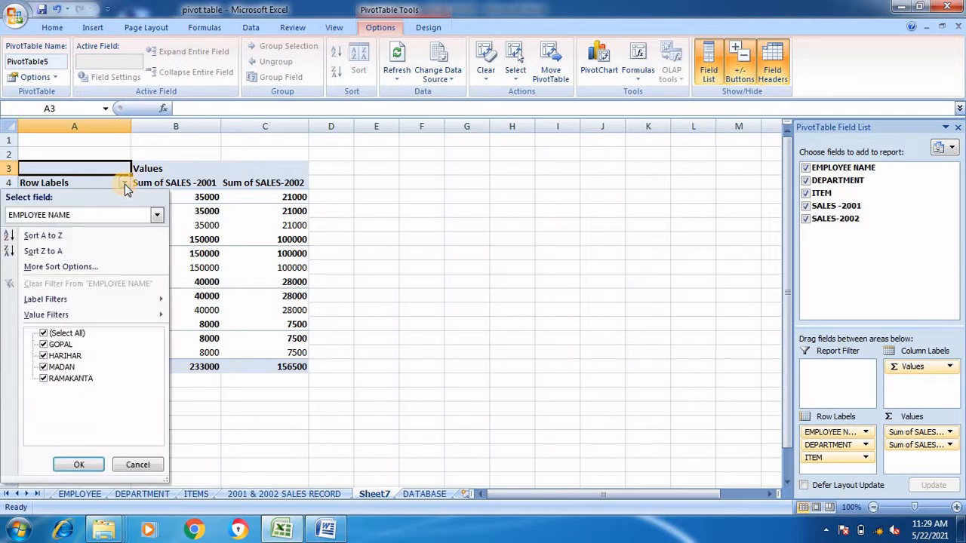
pyautogui.click(44, 333)
pyautogui.click(43, 345)
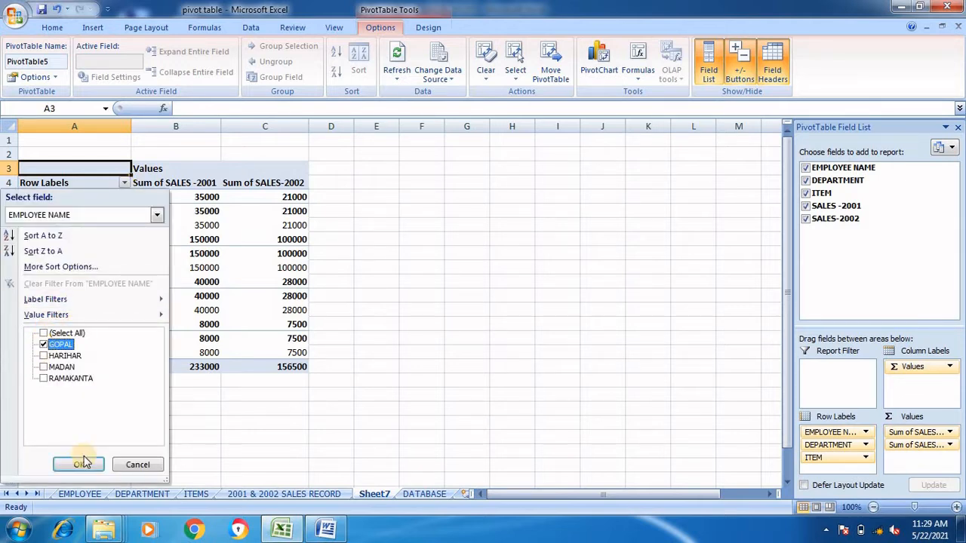
pyautogui.click(82, 464)
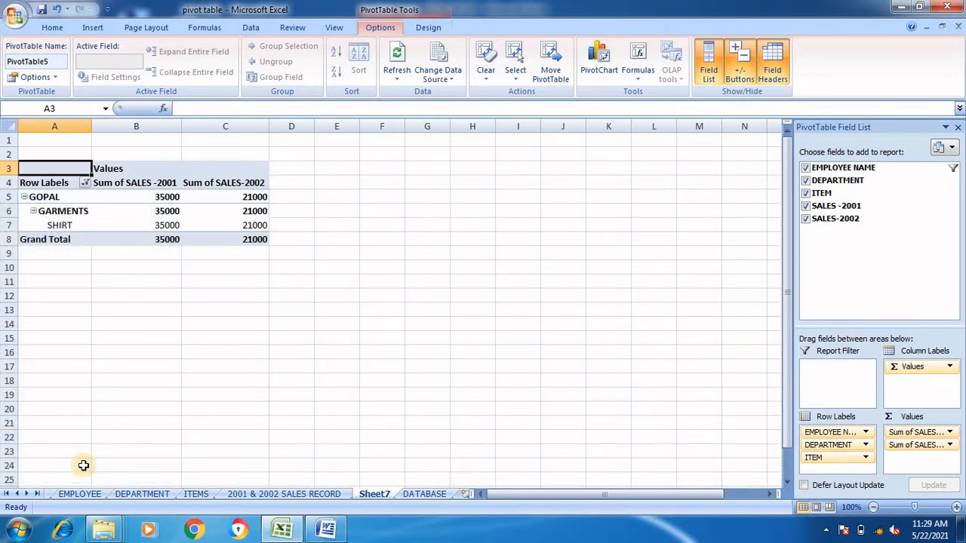
# Reselect all employees in the row label filter, exclude the last three names, and apply it.
pyautogui.click(86, 183)
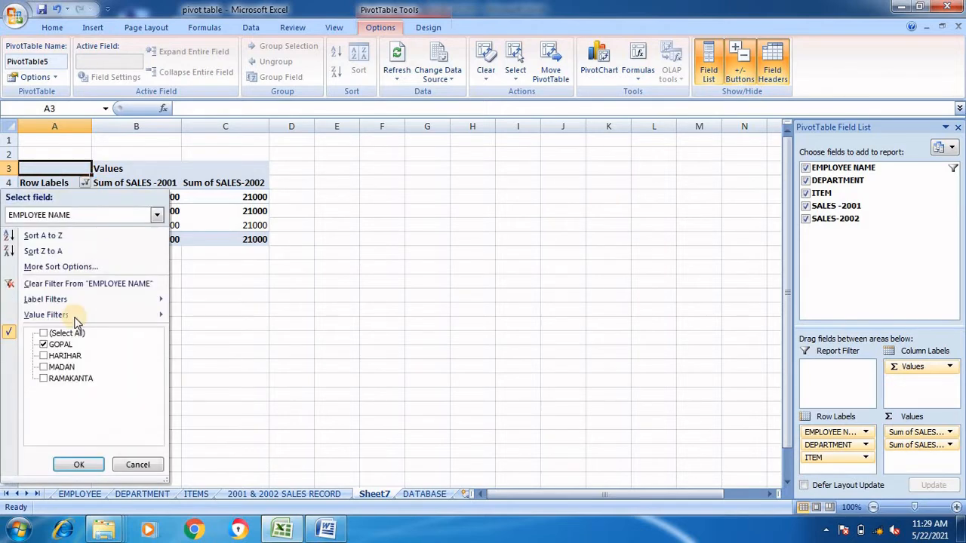
pyautogui.click(44, 333)
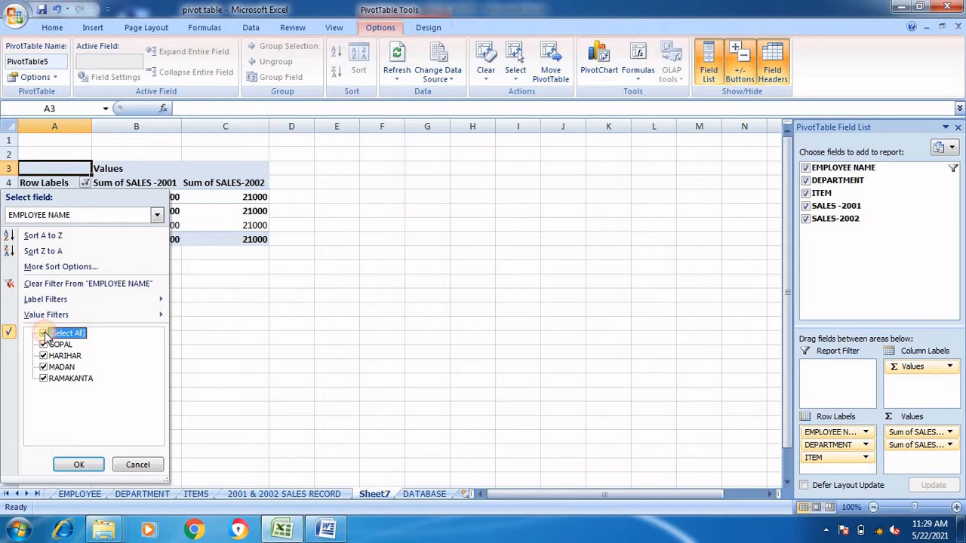
pyautogui.click(44, 380)
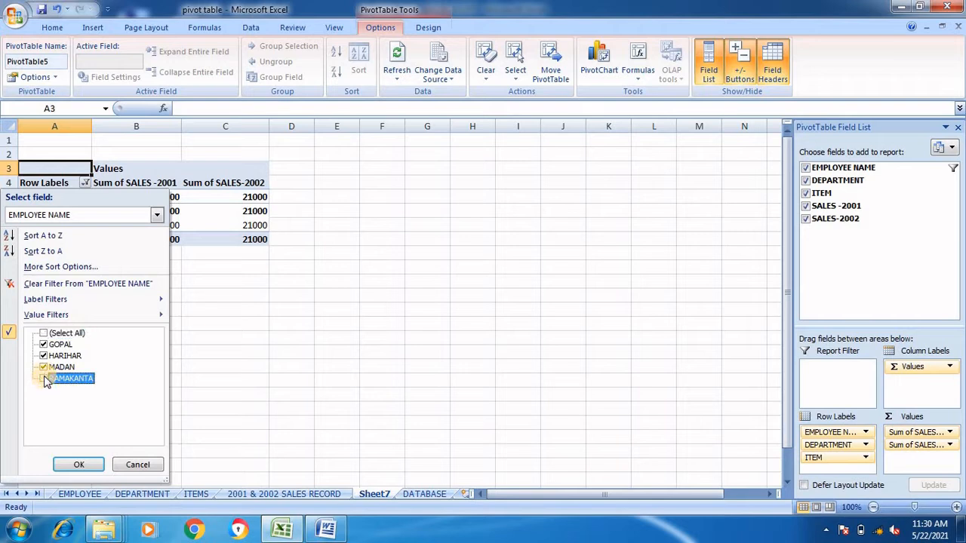
pyautogui.click(44, 366)
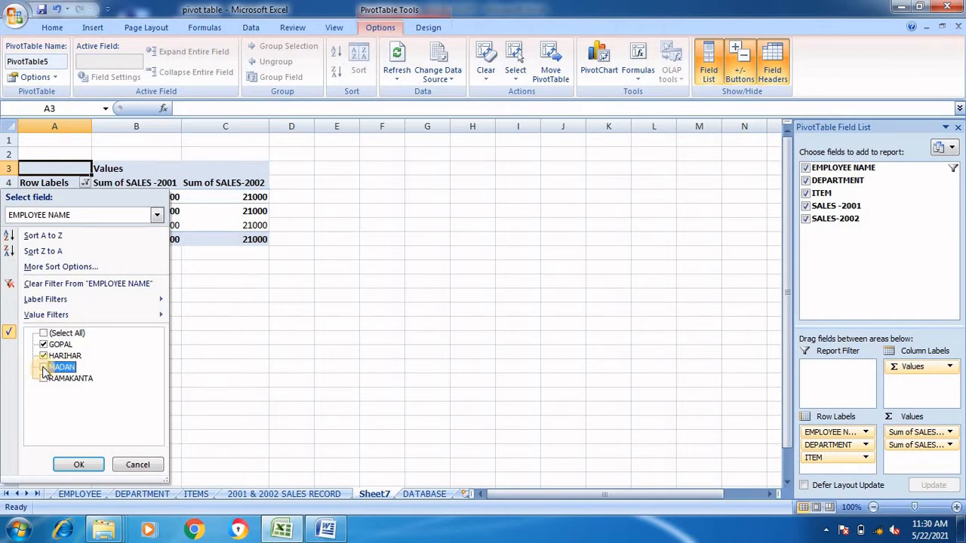
pyautogui.click(44, 355)
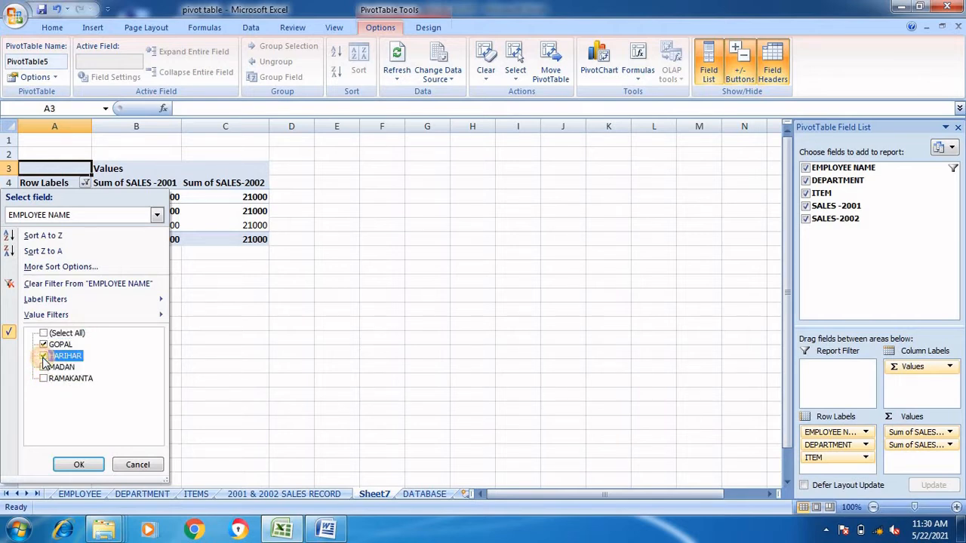
pyautogui.click(90, 465)
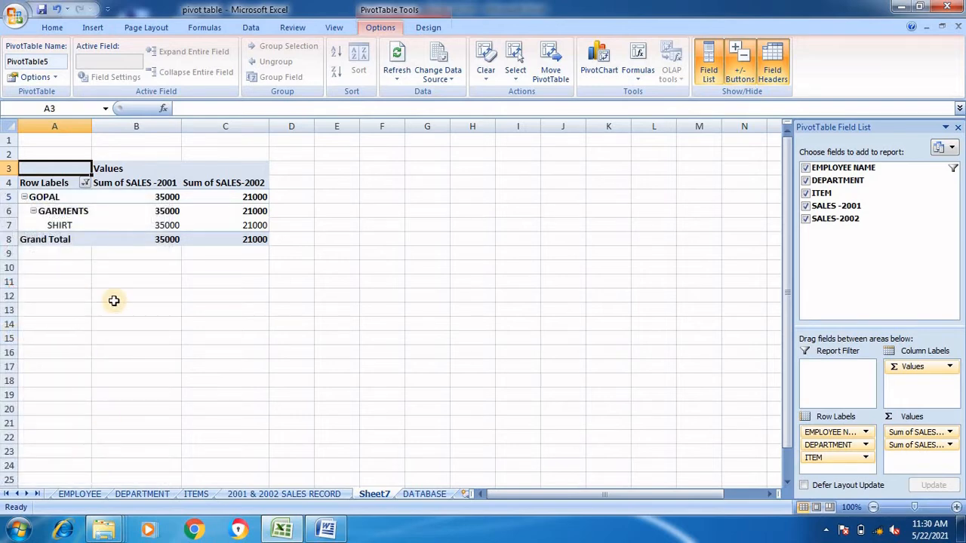
# Reset the EMPLOYEE NAME filter to include all employees in the PivotTable.
pyautogui.click(86, 182)
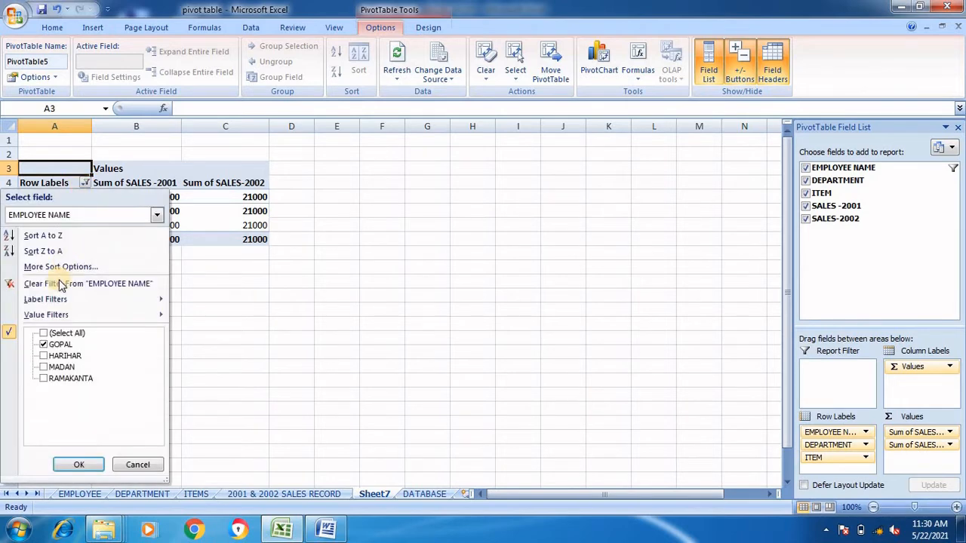
pyautogui.click(43, 332)
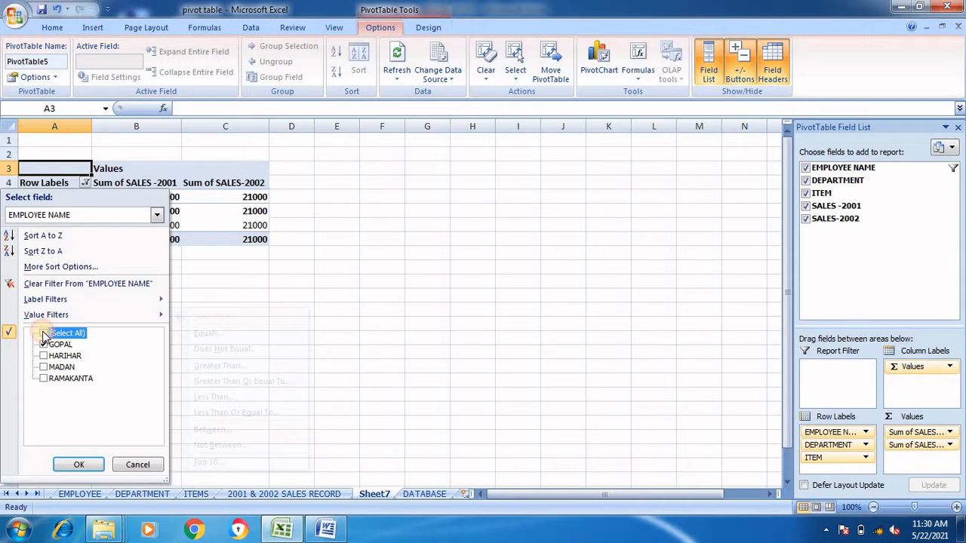
pyautogui.click(82, 466)
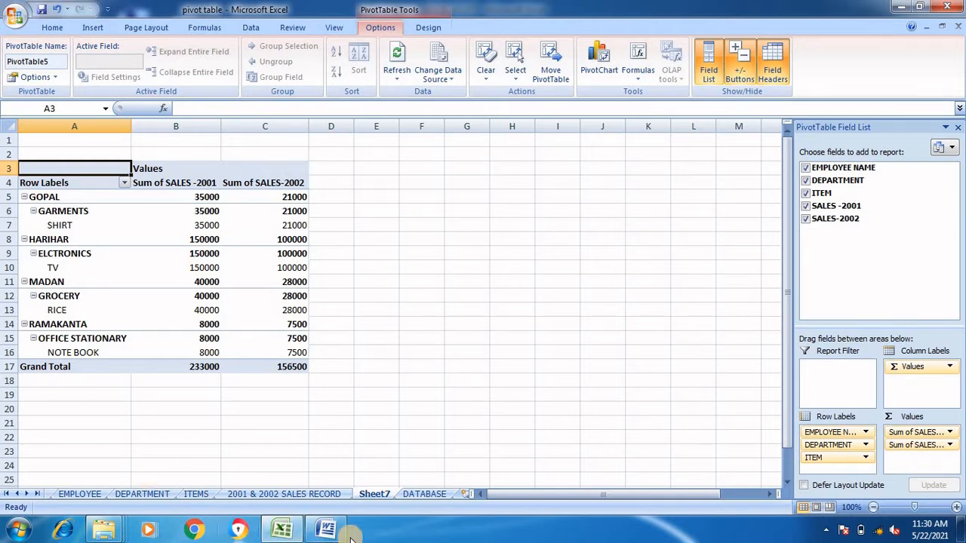
# Rename the worksheet holding the combined PivotTable, Sheet7, as RECORD.
pyautogui.rightClick(369, 495)
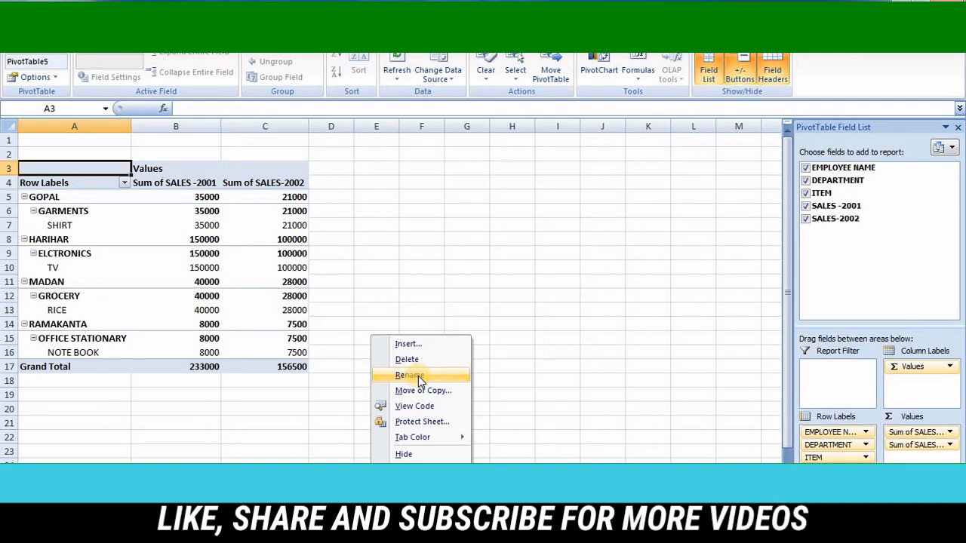
pyautogui.click(418, 376)
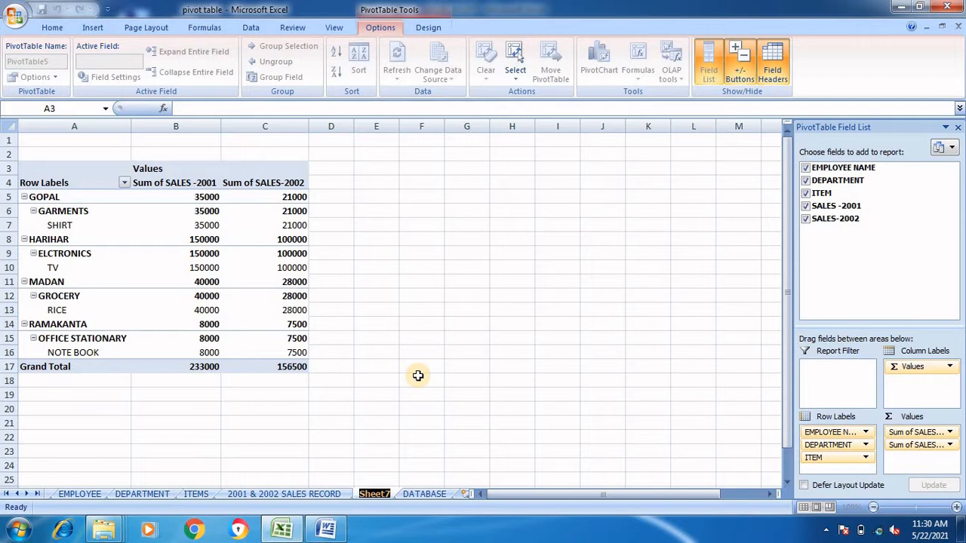
pyautogui.write('RECORD')
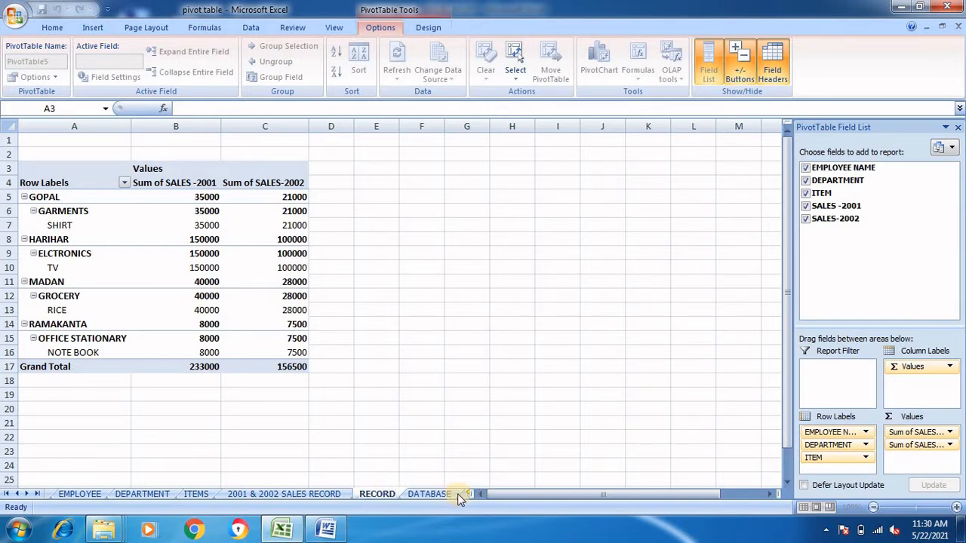
# On the DATABASE sheet, enter the header TOTAL SALES RECOED FOR 2001 AND 2002 in F1 and fit column F's width to it.
pyautogui.click(429, 495)
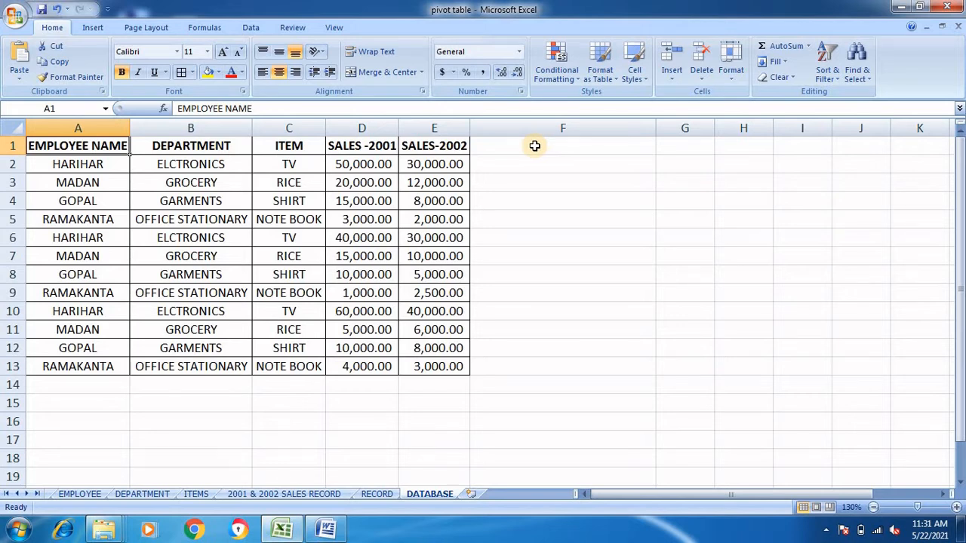
pyautogui.click(534, 146)
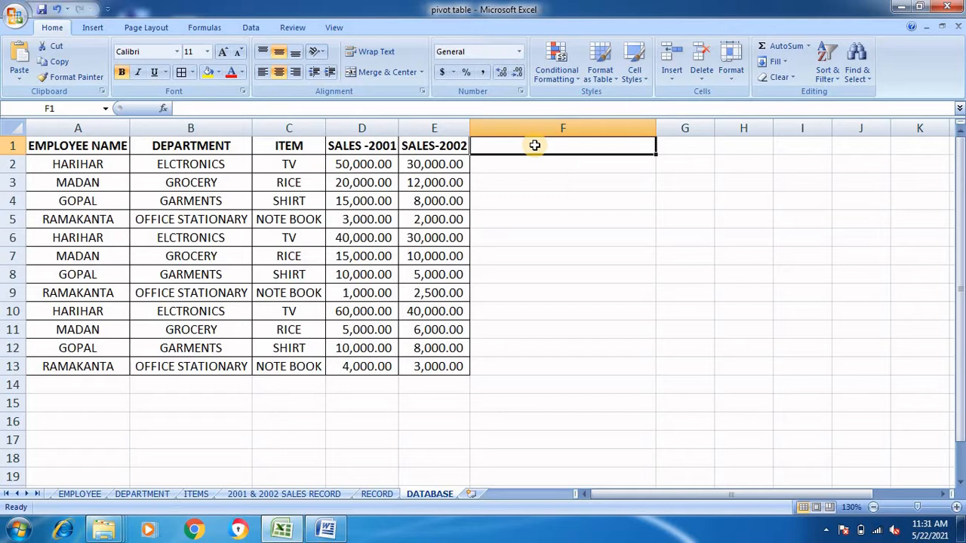
pyautogui.write('TOTA')
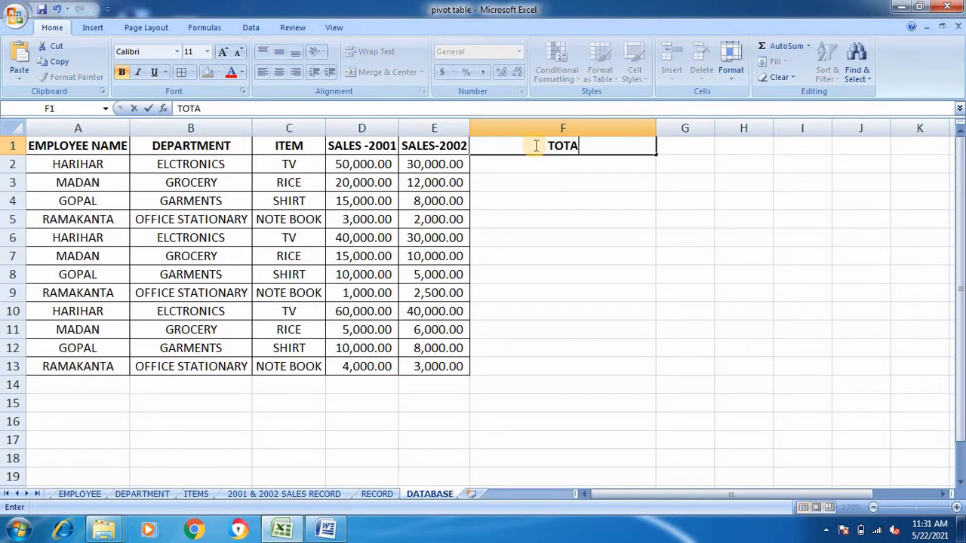
pyautogui.write('L SALES RECO')
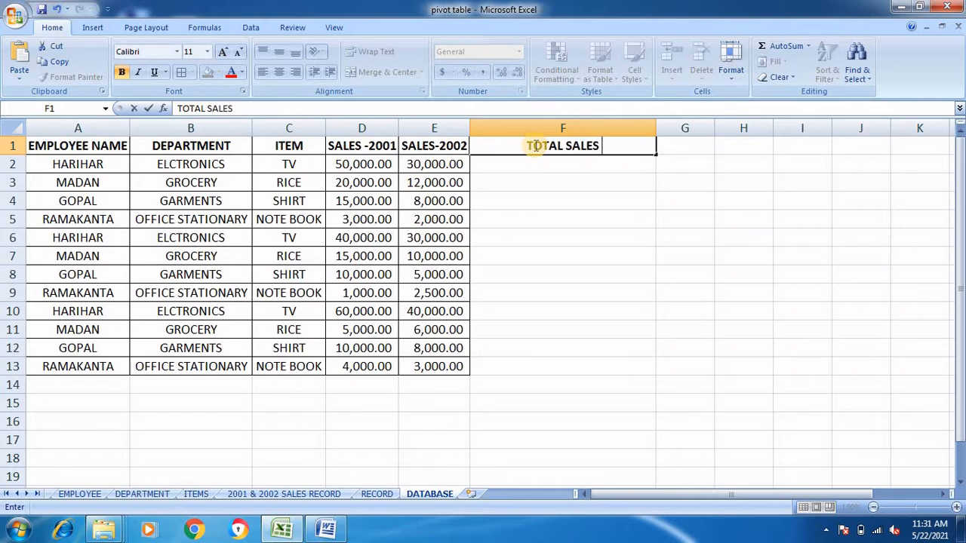
pyautogui.write('ED')
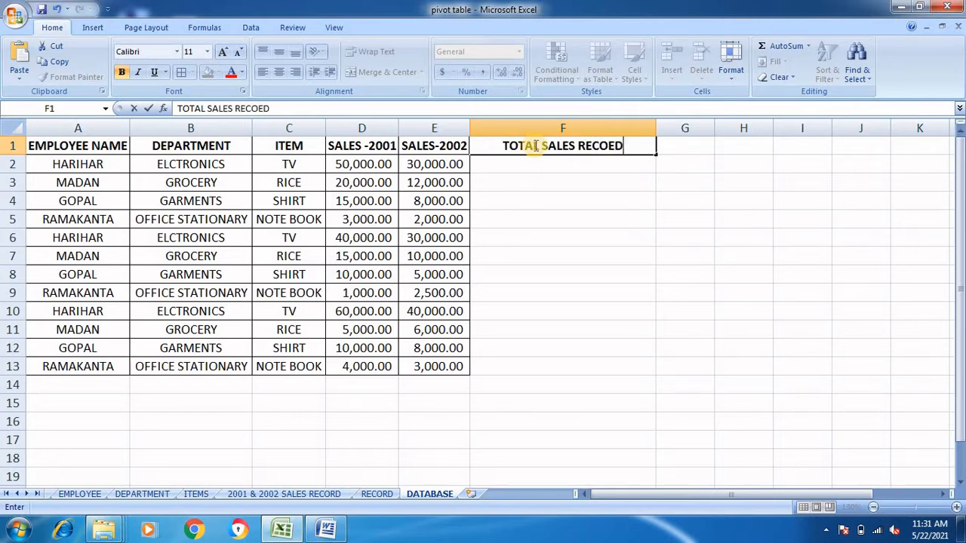
pyautogui.write(' FOR')
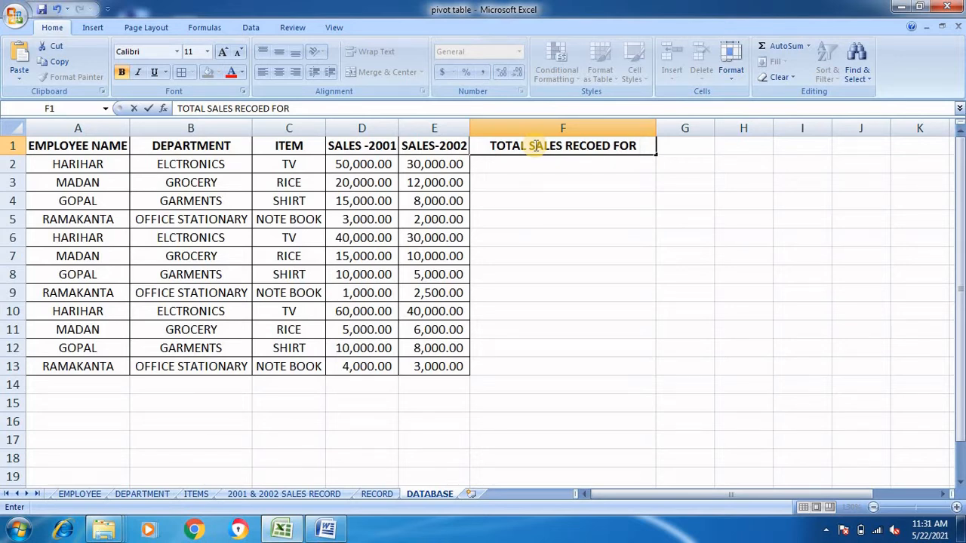
pyautogui.write('2001')
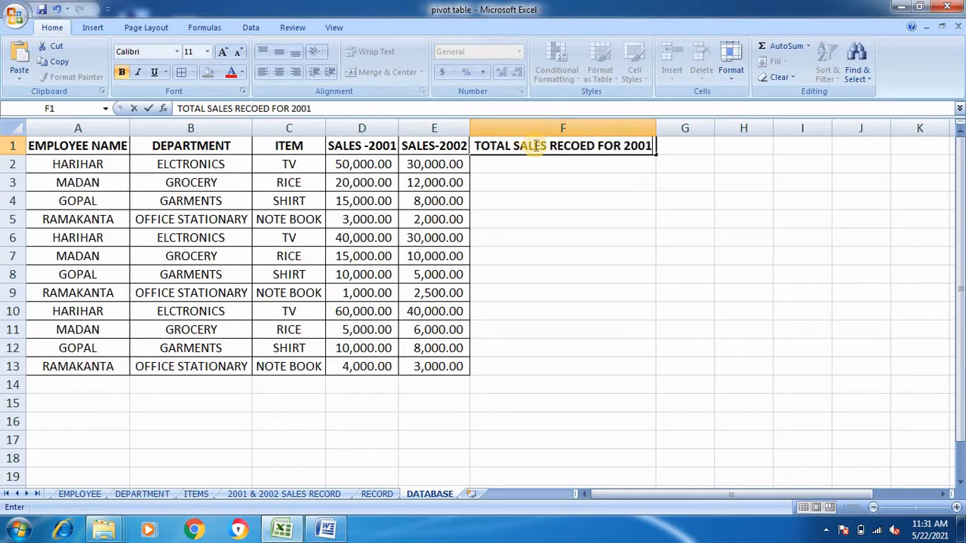
pyautogui.write(' AND')
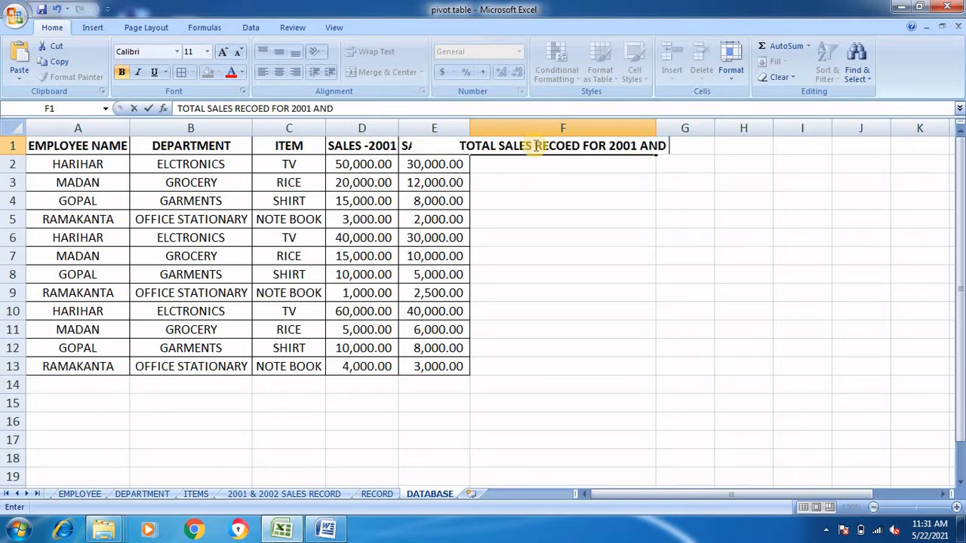
pyautogui.write(' 200')
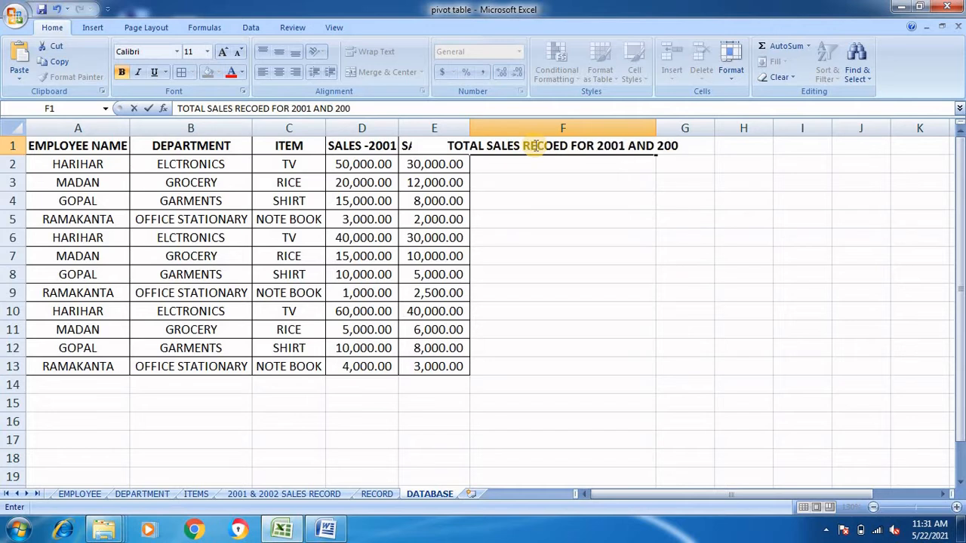
pyautogui.write('2')
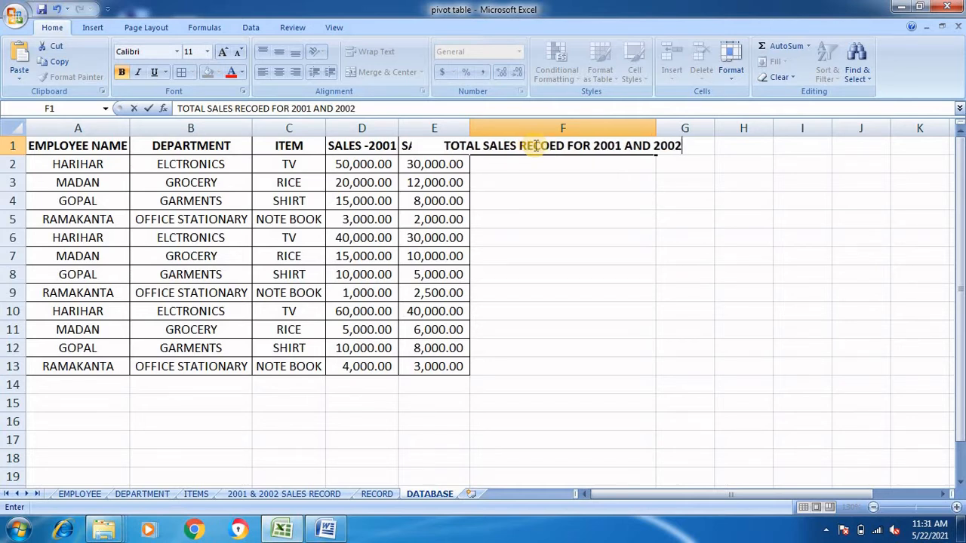
pyautogui.click(676, 238)
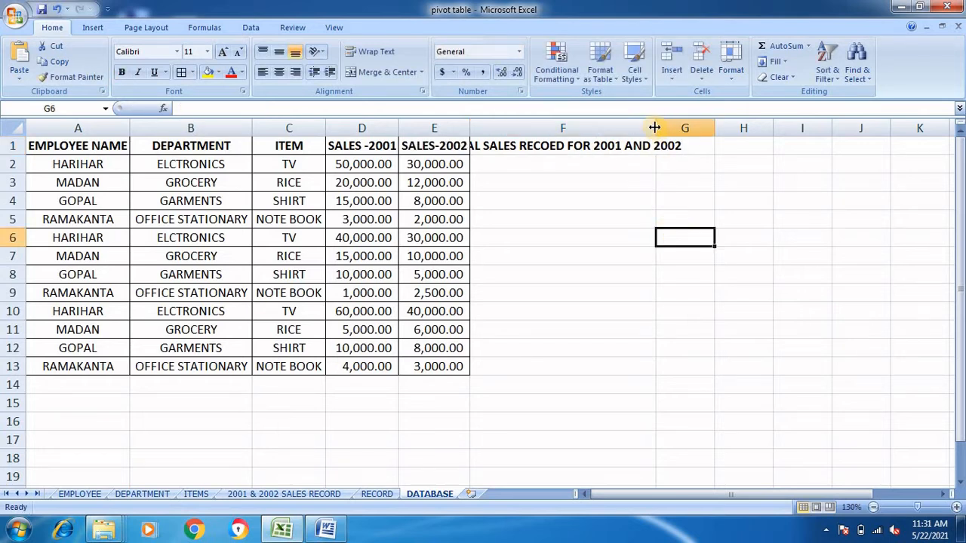
pyautogui.doubleClick(655, 124)
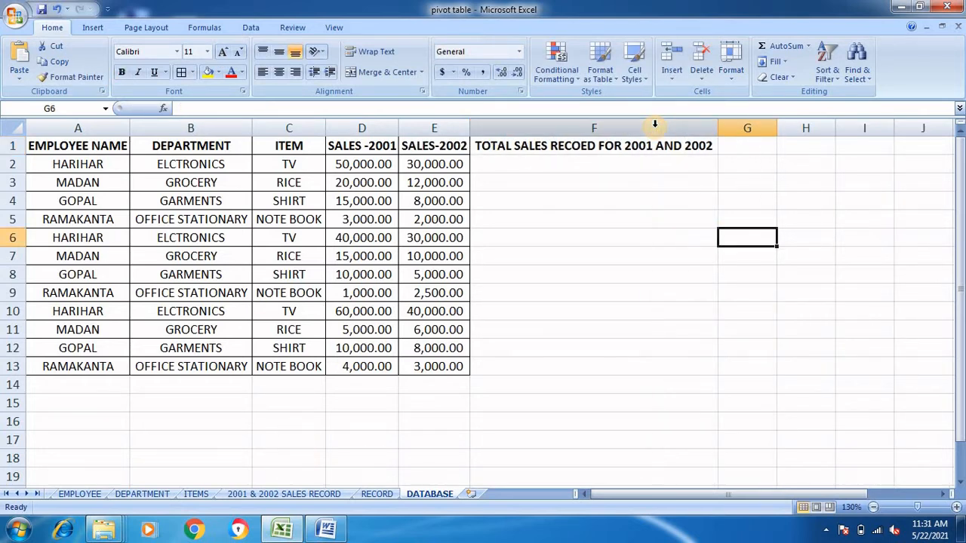
# Enter the formula =D2+E2 in F2 and fill it down to F13.
pyautogui.click(560, 160)
pyautogui.write('=')
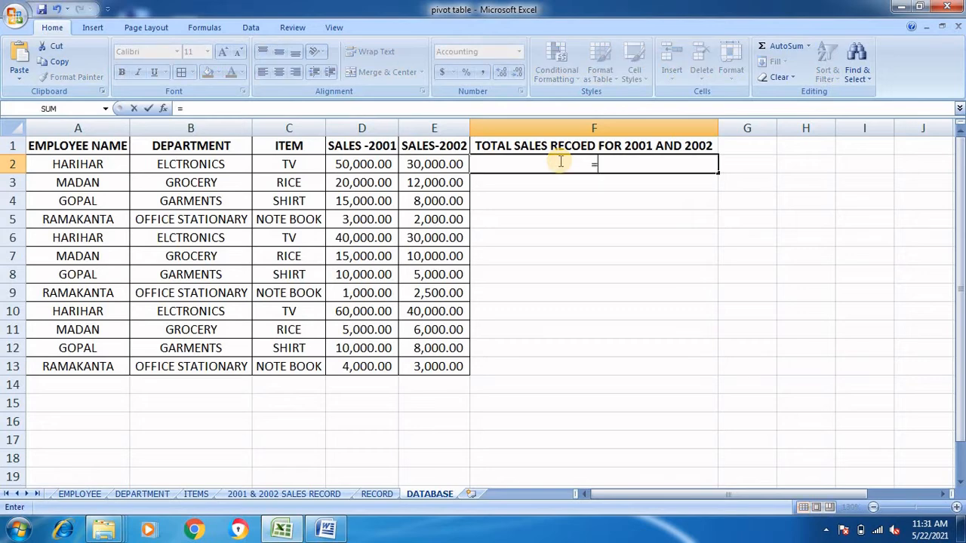
pyautogui.click(379, 166)
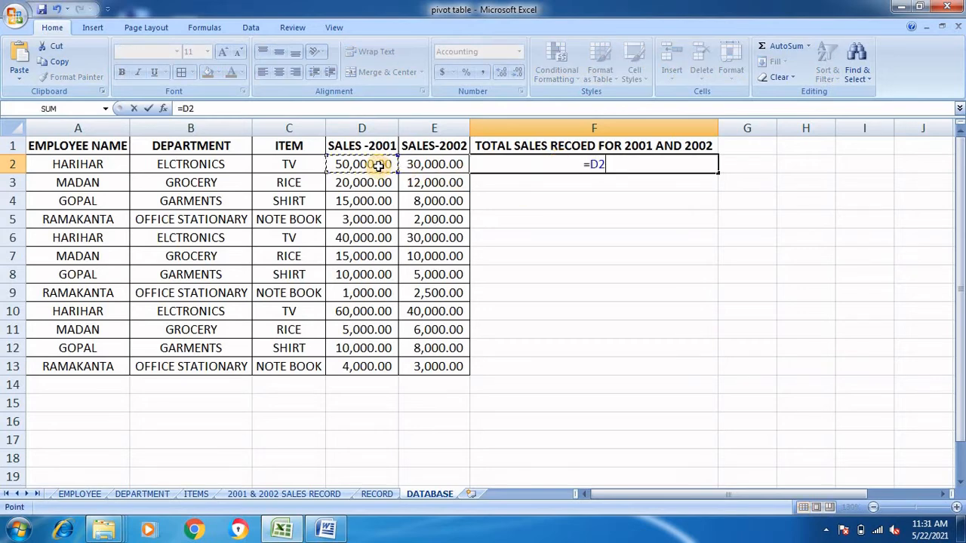
pyautogui.write('+')
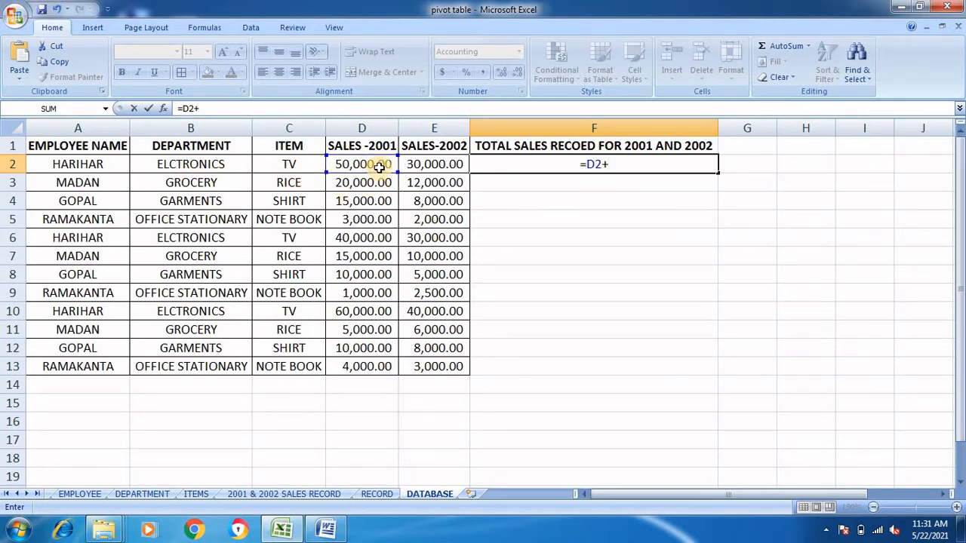
pyautogui.click(424, 167)
pyautogui.press('Return')
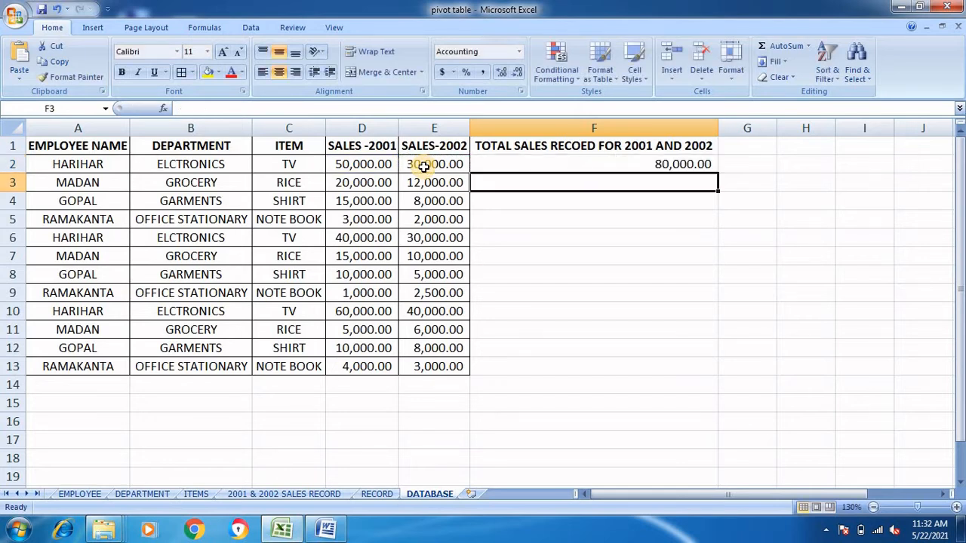
pyautogui.click(662, 165)
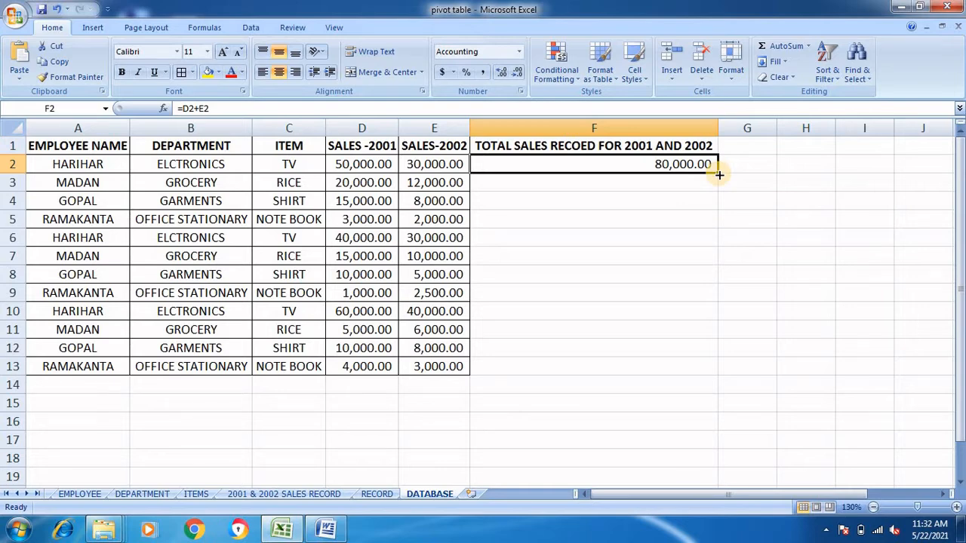
pyautogui.moveTo(719, 175); pyautogui.dragTo(701, 371)
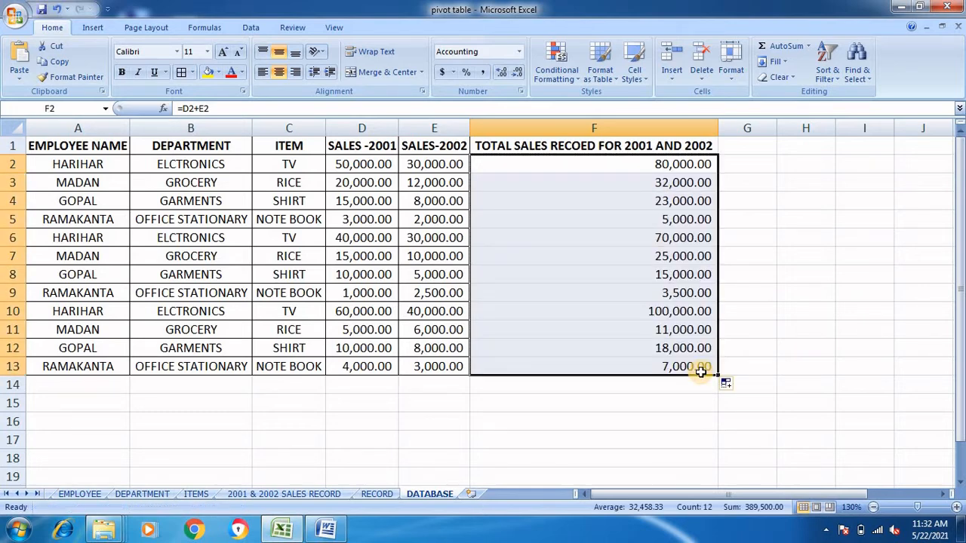
# Apply all borders to the new total column, cells F1 through F13.
pyautogui.click(557, 145)
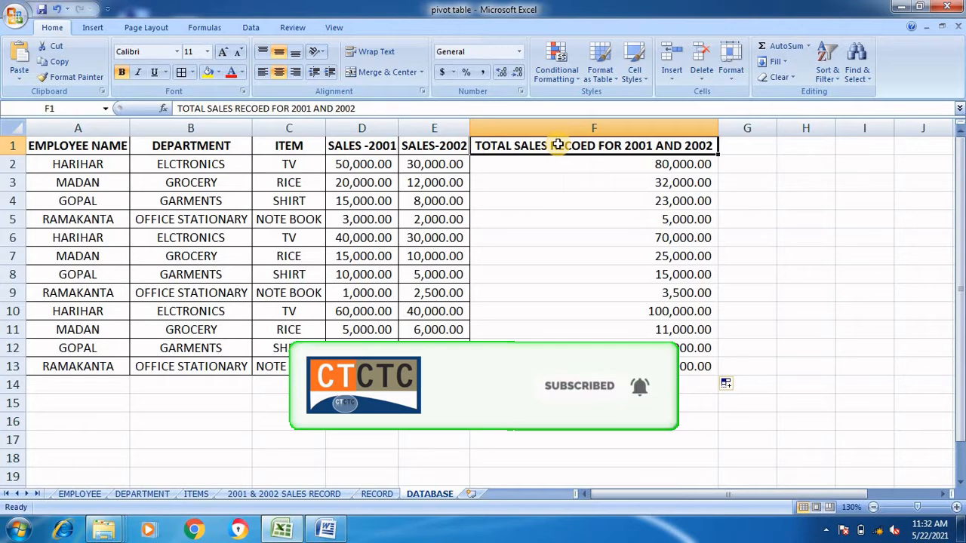
pyautogui.hotkey('shift', 'Down')
pyautogui.hotkey('shift', 'Down')
pyautogui.hotkey('shift', 'Down')
pyautogui.hotkey('shift', 'Down')
pyautogui.hotkey('shift', 'Down')
pyautogui.hotkey('shift', 'Down')
pyautogui.hotkey('shift', 'Down')
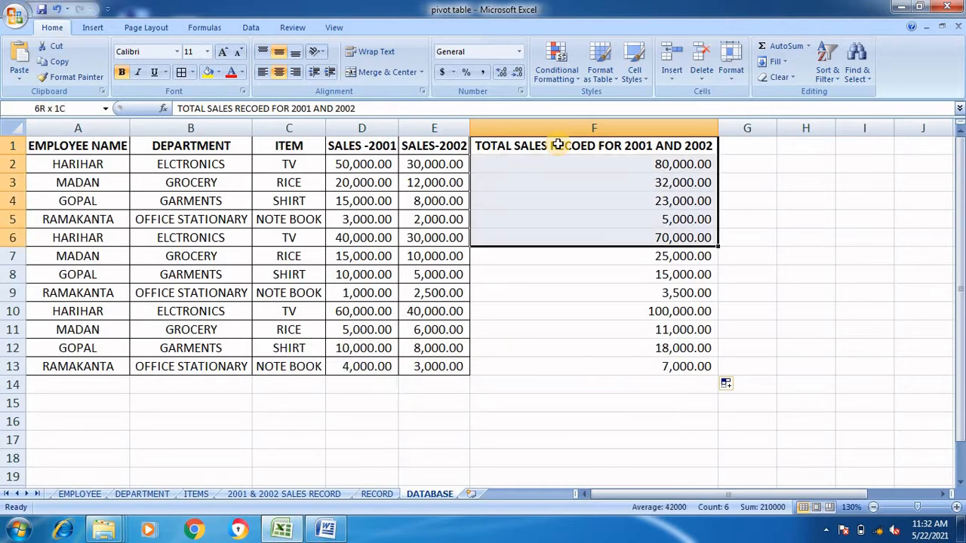
pyautogui.hotkey('shift', 'Down')
pyautogui.hotkey('shift', 'Down')
pyautogui.hotkey('shift', 'Down')
pyautogui.hotkey('shift', 'Down')
pyautogui.hotkey('shift', 'Down')
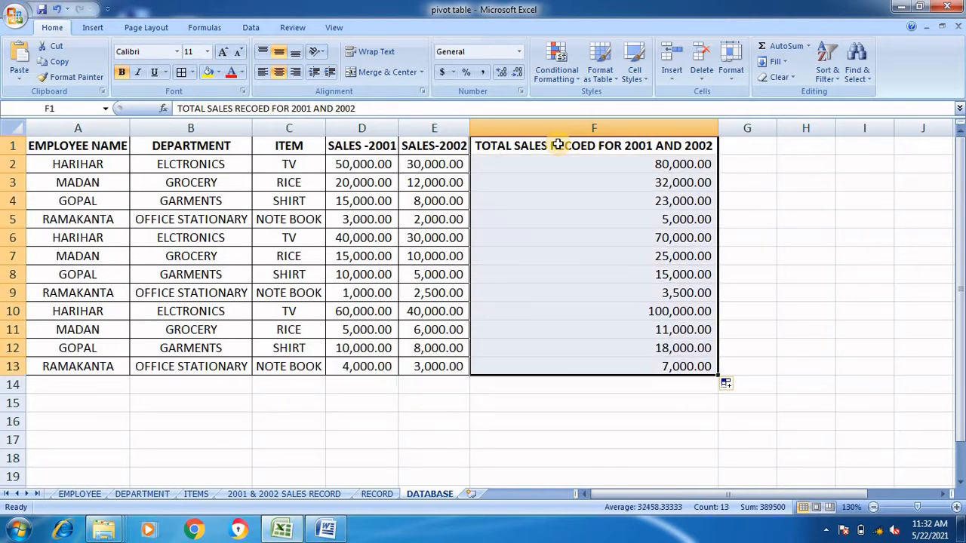
pyautogui.click(180, 74)
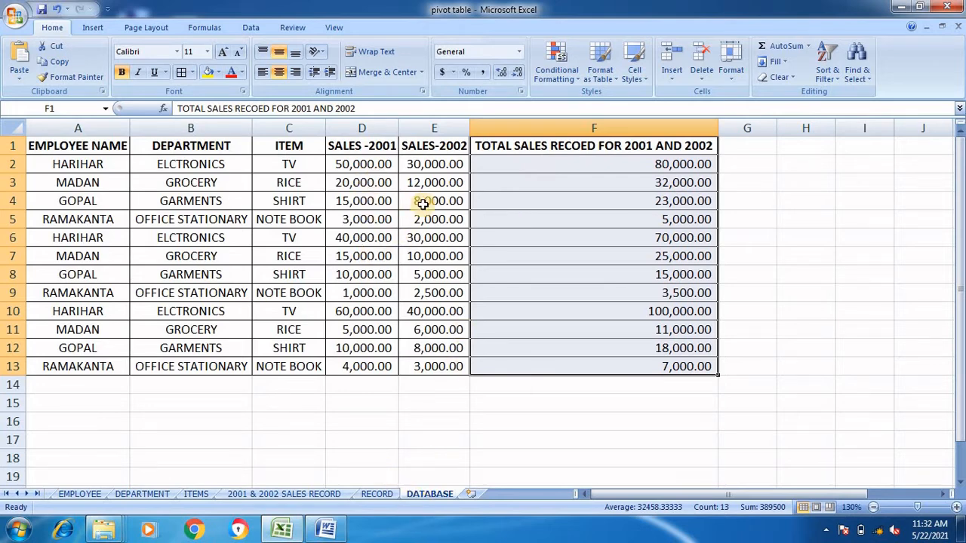
# Compare the RECORD PivotTable and its field list with the DATABASE sheet to check for the added total column.
pyautogui.click(377, 494)
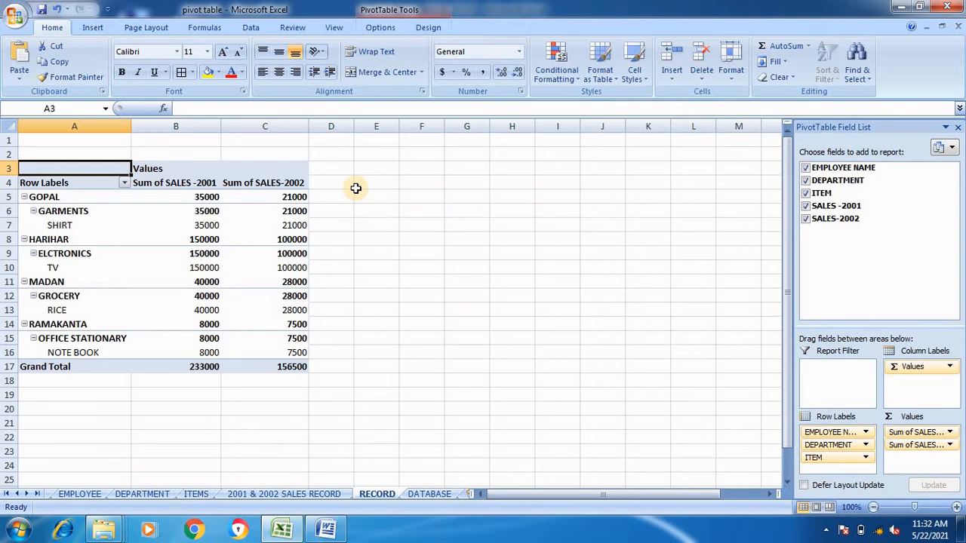
pyautogui.click(429, 494)
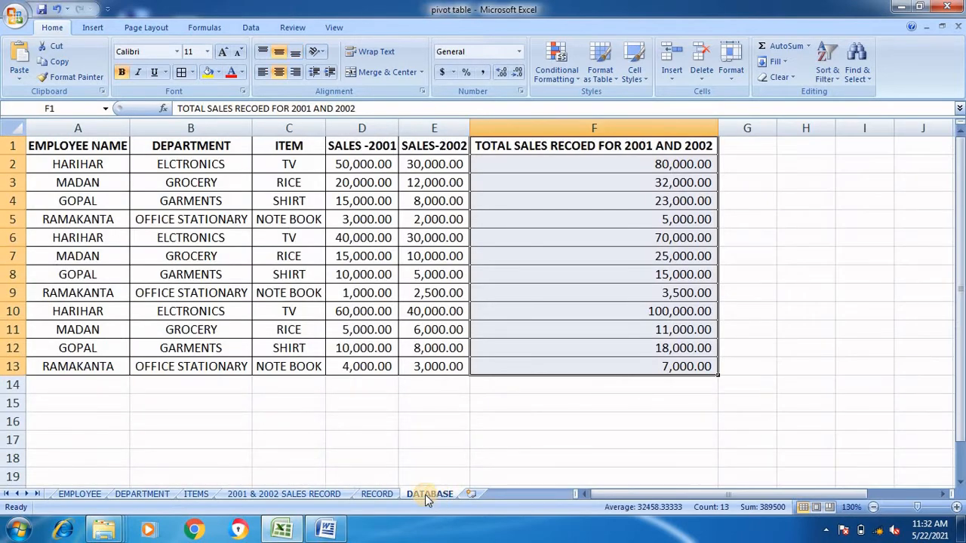
pyautogui.click(385, 496)
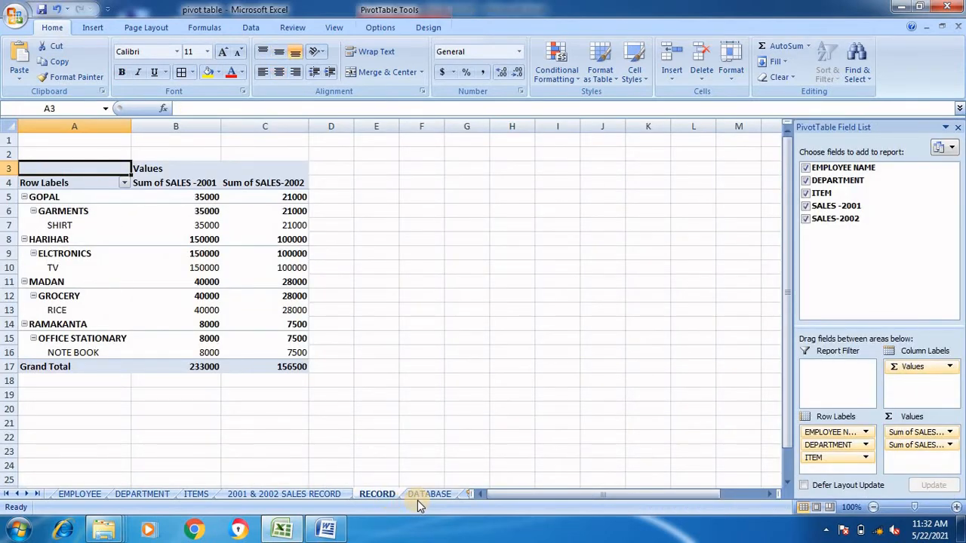
pyautogui.click(423, 496)
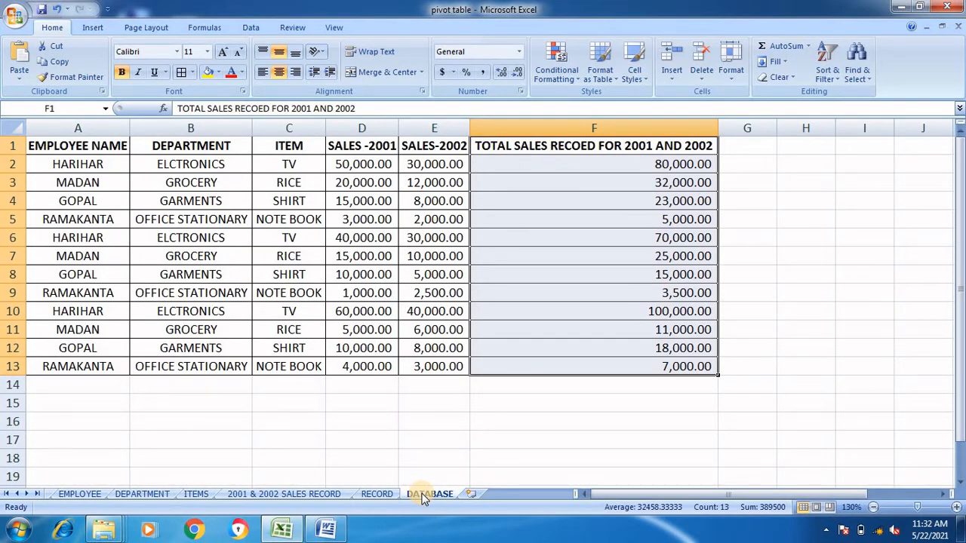
pyautogui.click(377, 496)
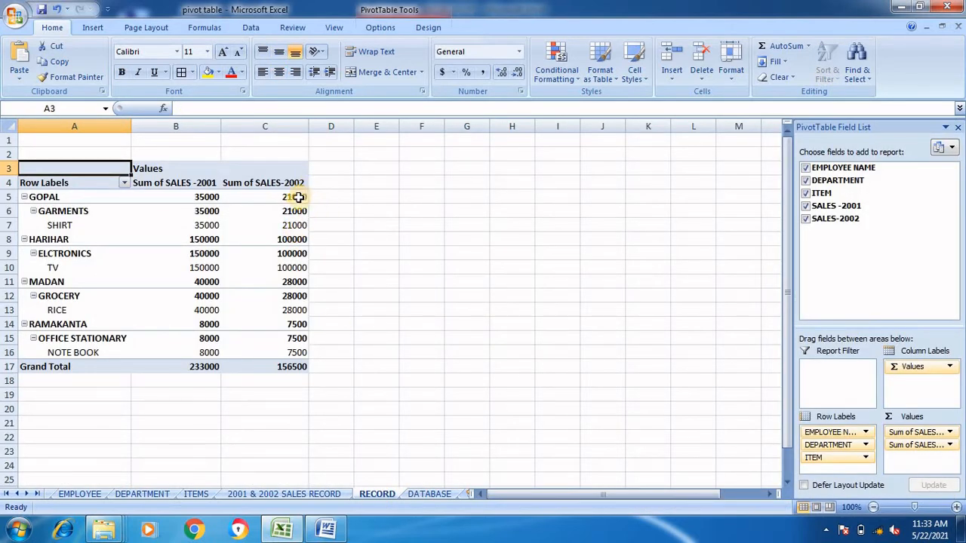
pyautogui.click(298, 197)
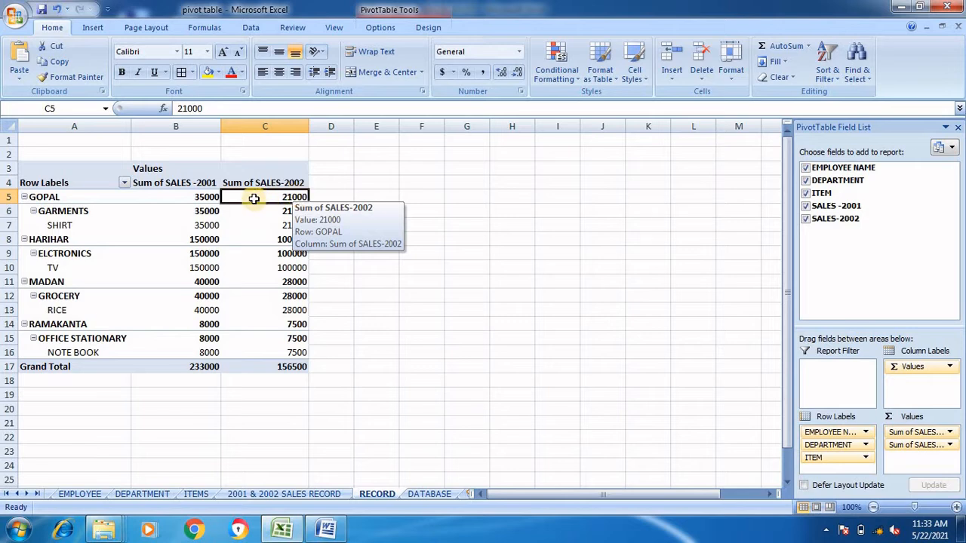
pyautogui.click(291, 184)
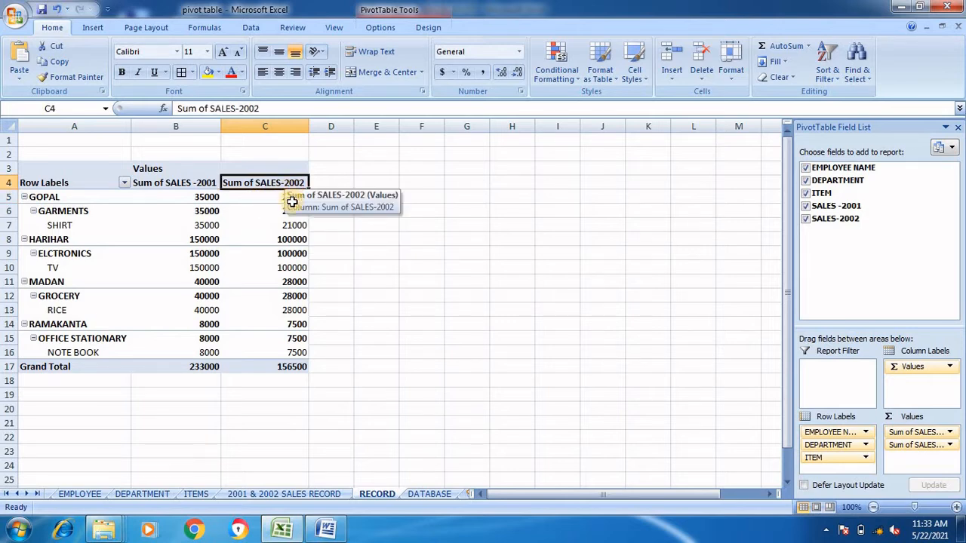
pyautogui.click(295, 197)
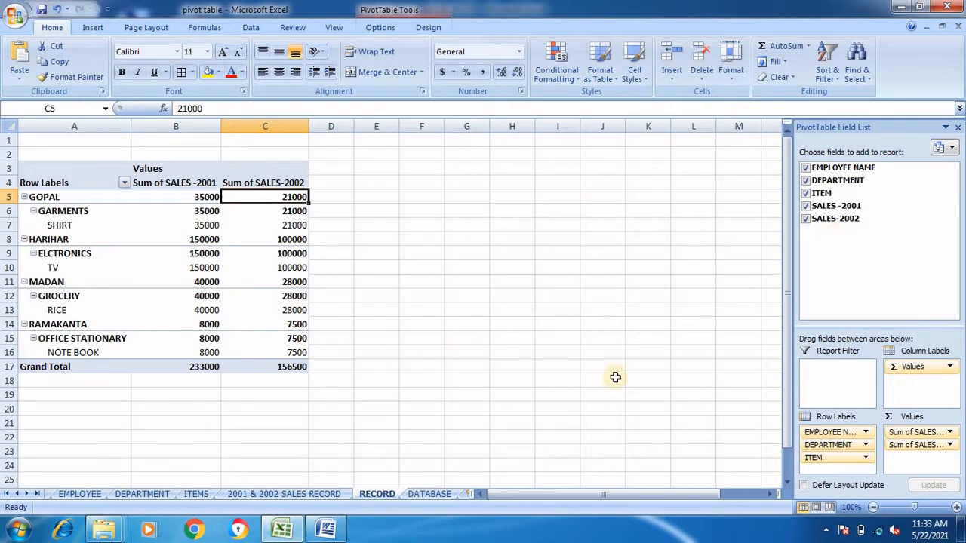
pyautogui.click(438, 495)
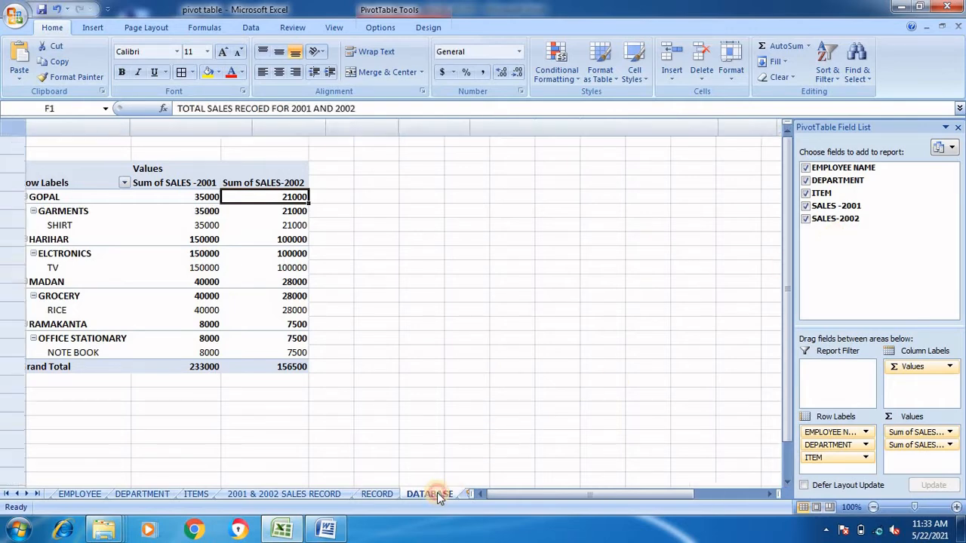
# Change the RECORD PivotTable's data source to DATABASE!$A$1:$F$13 and add the TOTAL SALES RECOED FOR 2001 AND 2002 field to its values.
pyautogui.click(377, 495)
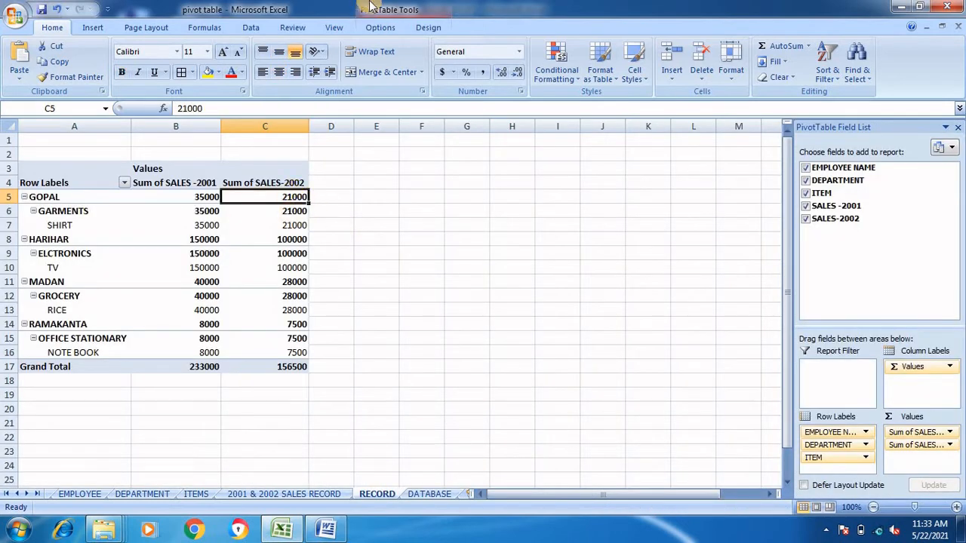
pyautogui.click(381, 29)
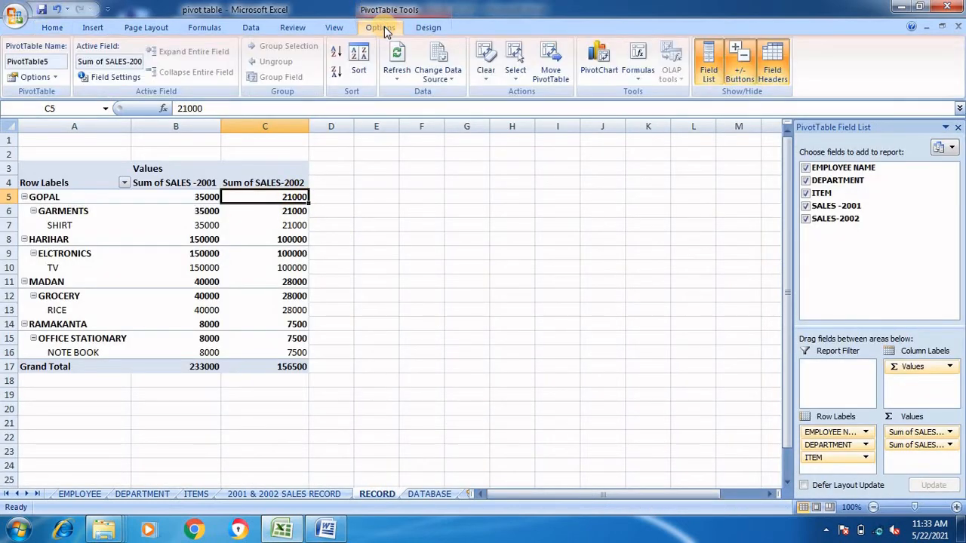
pyautogui.click(453, 78)
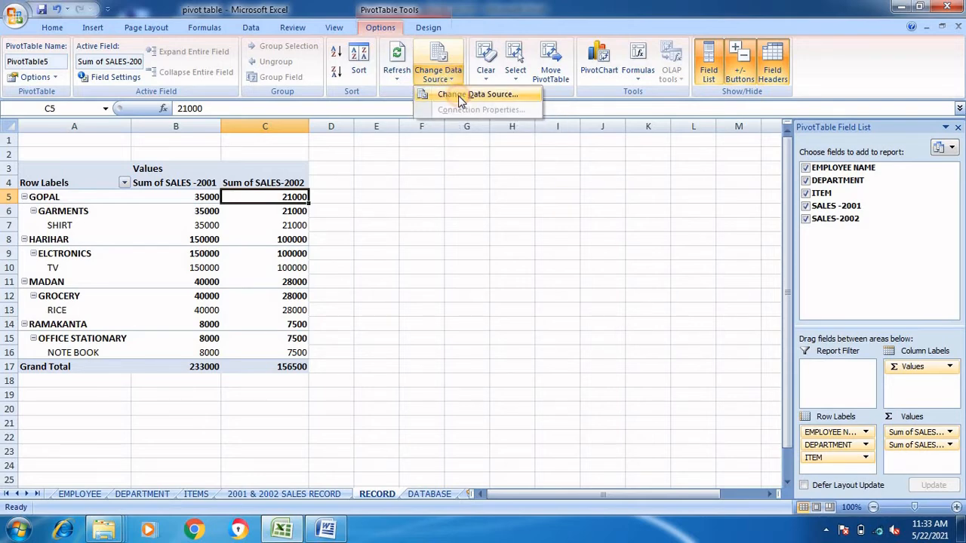
pyautogui.click(462, 95)
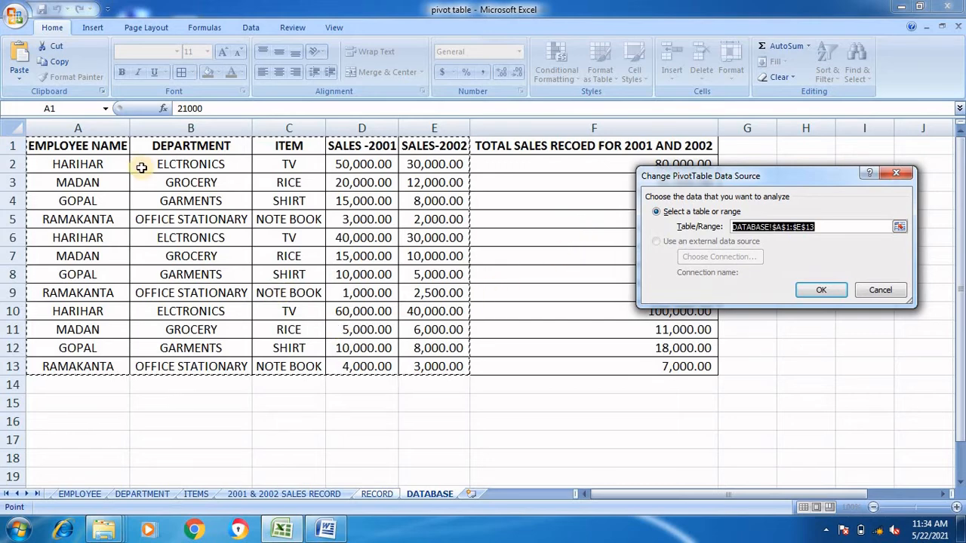
pyautogui.click(83, 147)
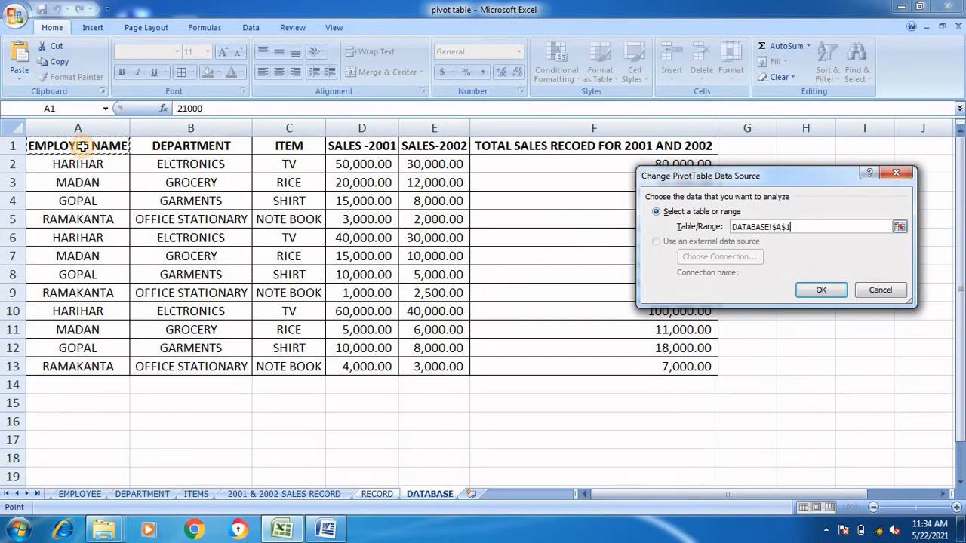
pyautogui.moveTo(83, 147); pyautogui.dragTo(755, 403)
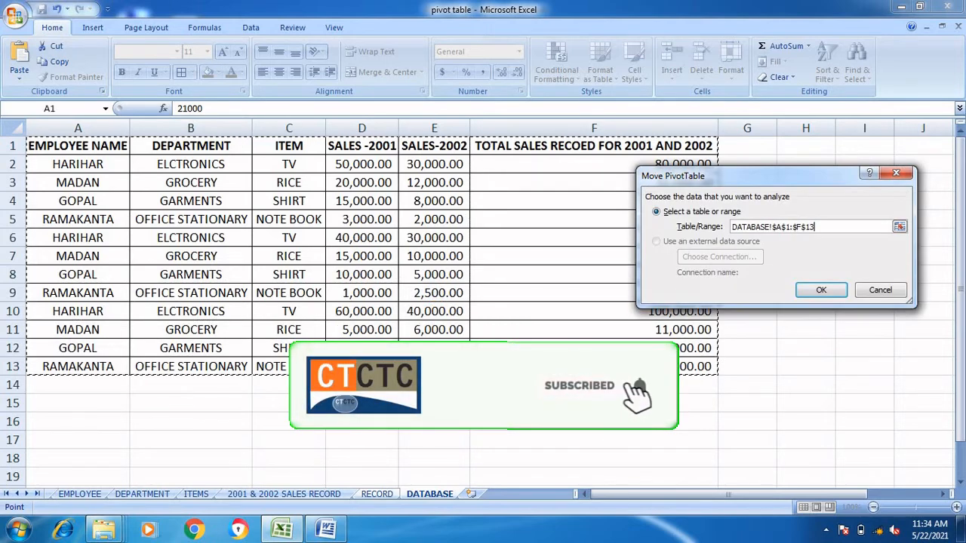
pyautogui.click(822, 290)
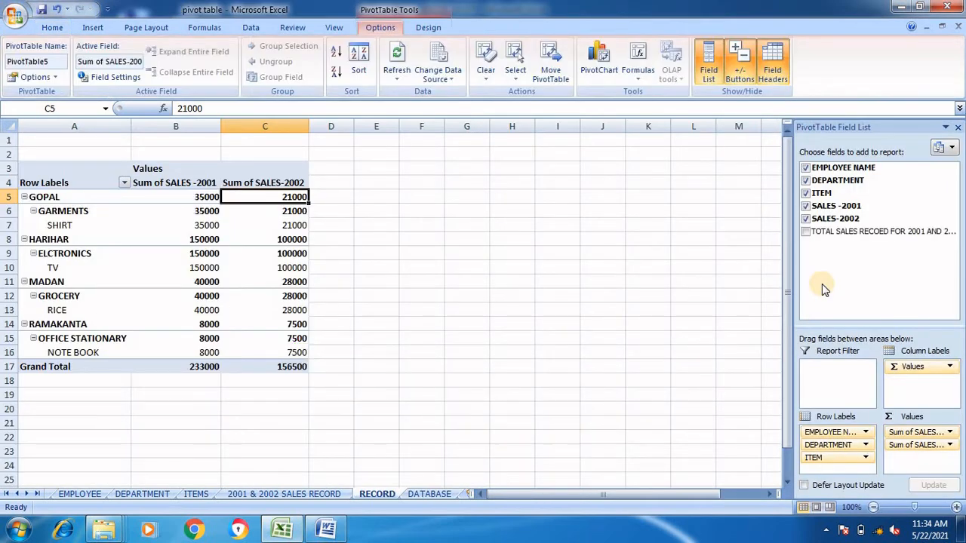
pyautogui.click(805, 231)
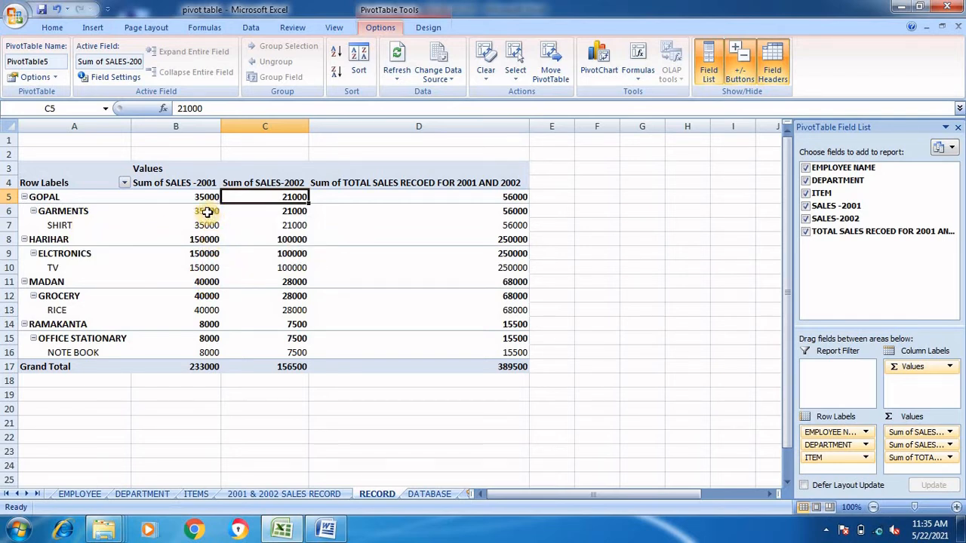
# Try to edit the GARMENTS sum of SALES -2001 in cell B6 directly inside the RECORD PivotTable.
pyautogui.moveTo(206, 212)
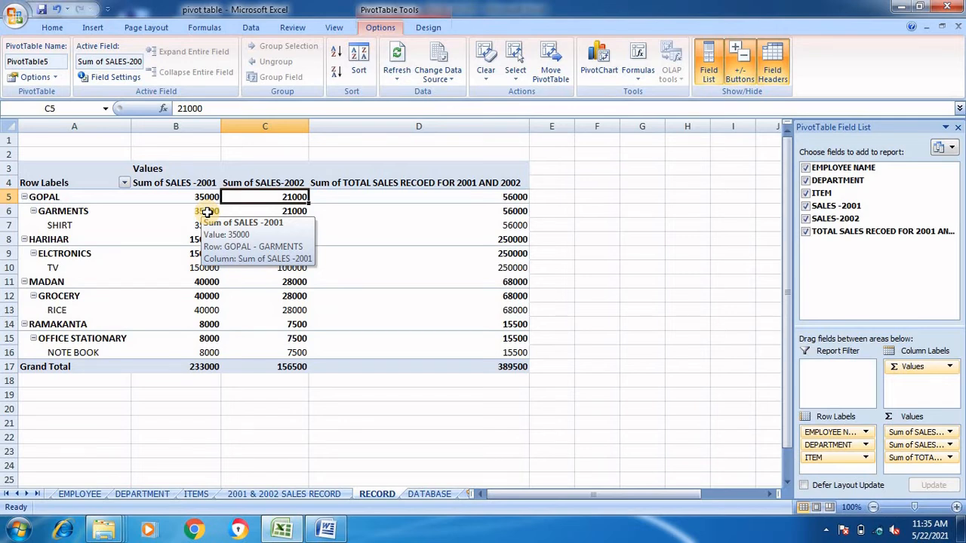
pyautogui.click(208, 212)
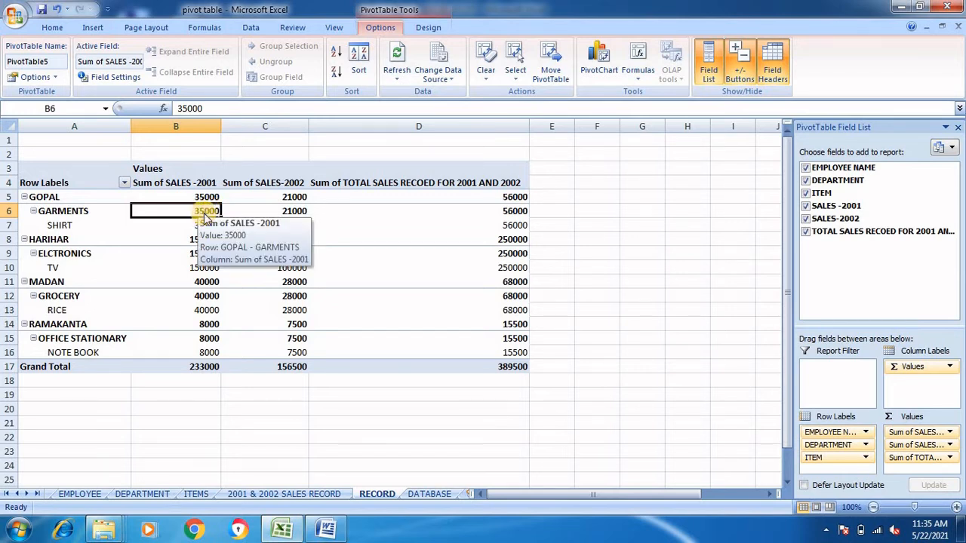
pyautogui.doubleClick(203, 212)
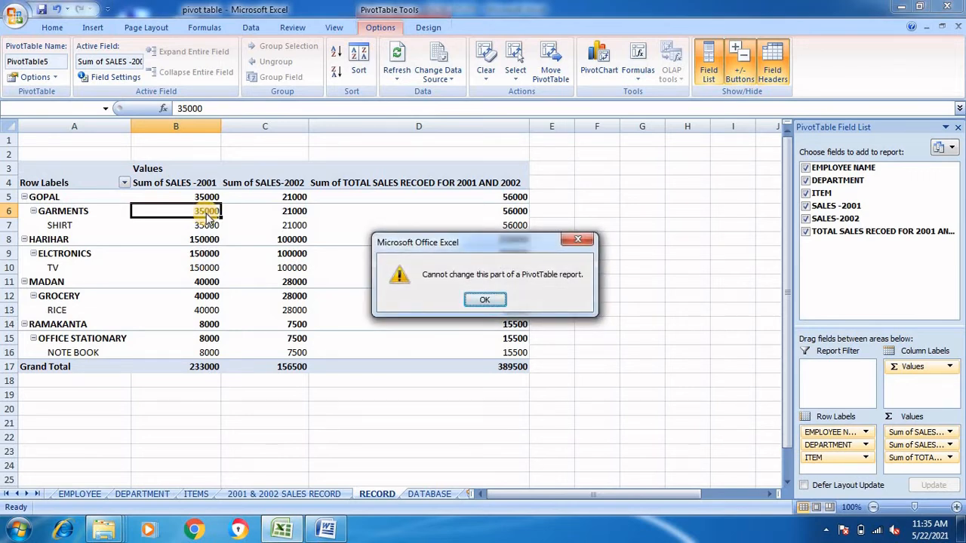
pyautogui.click(484, 300)
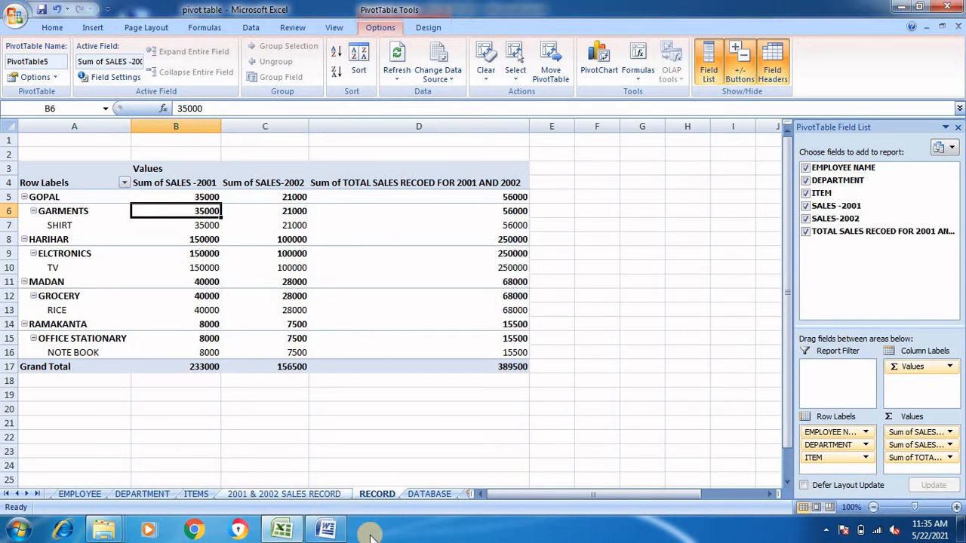
# On the DATABASE sheet, set the SALES -2001 figures for SHIRT to 20000 in D4 and 15000 in D12.
pyautogui.click(427, 495)
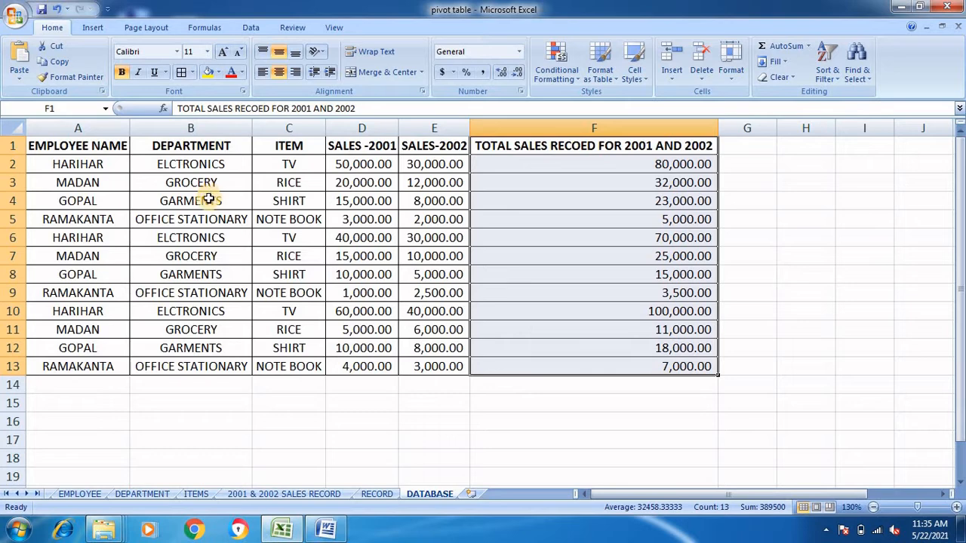
pyautogui.click(378, 496)
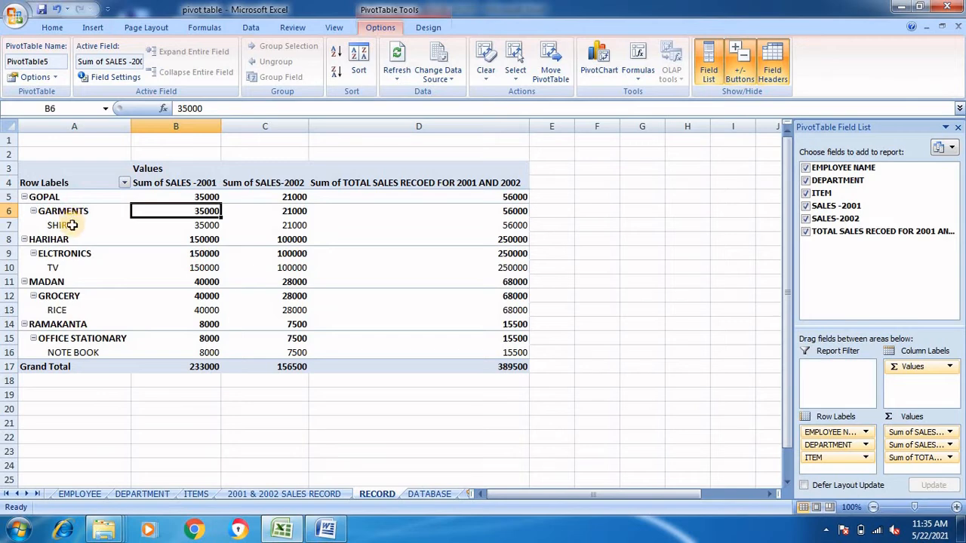
pyautogui.click(416, 498)
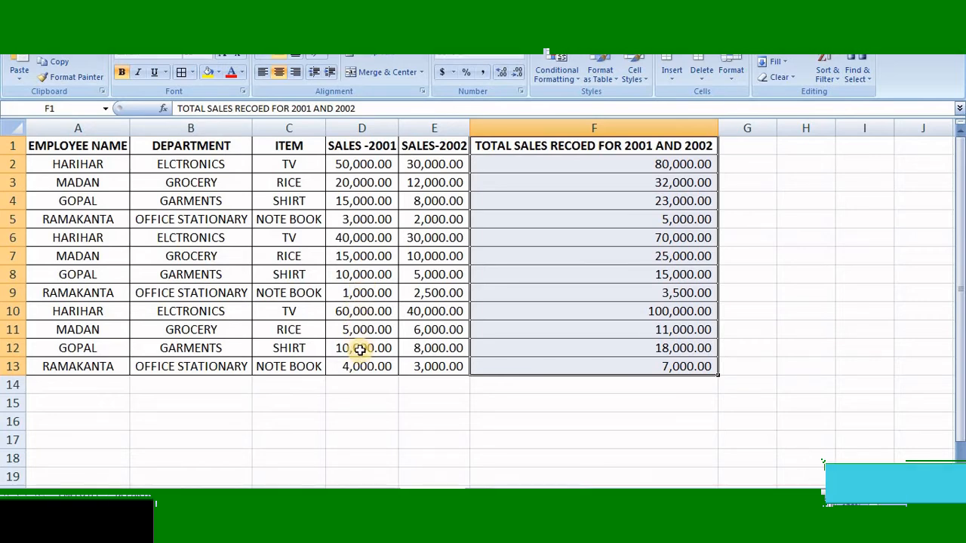
pyautogui.click(362, 202)
pyautogui.write('20000')
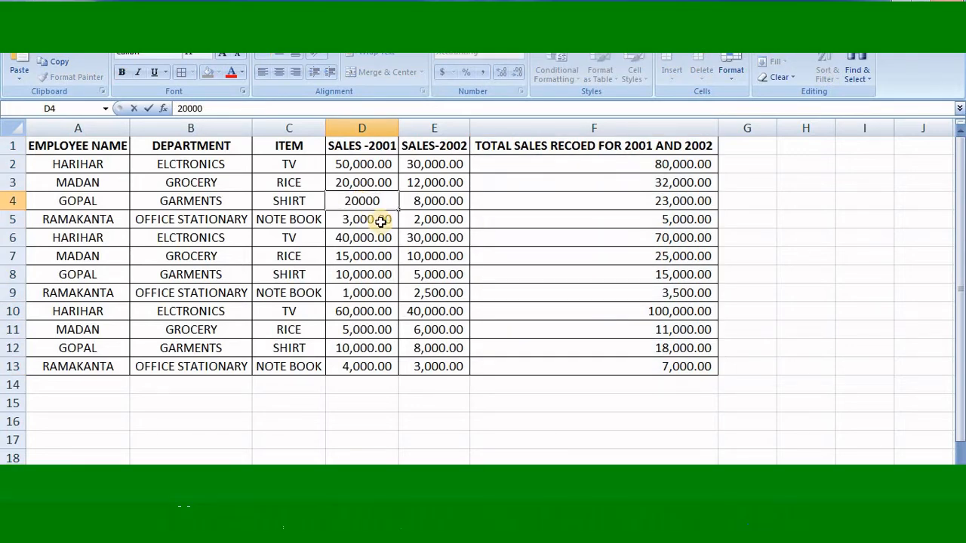
pyautogui.click(364, 348)
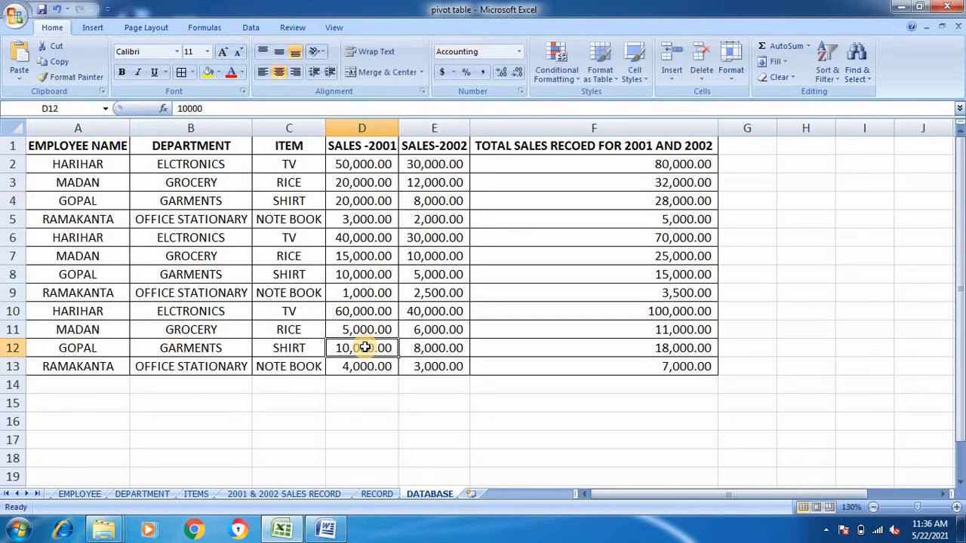
pyautogui.write('15')
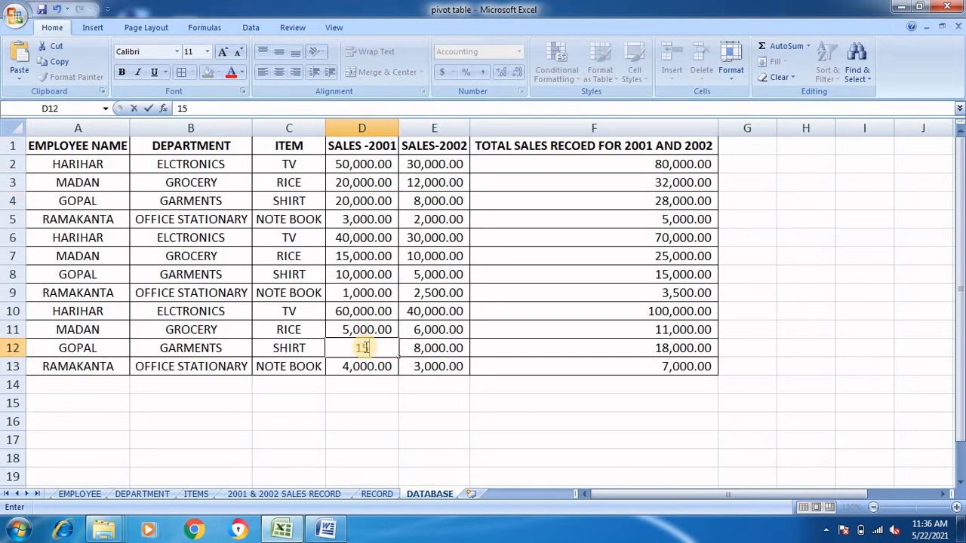
pyautogui.write('000')
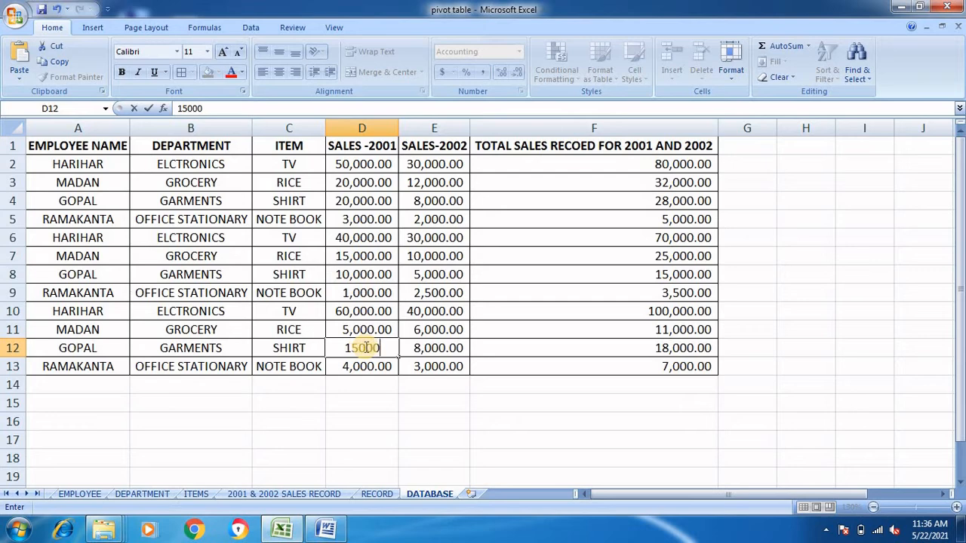
pyautogui.click(408, 351)
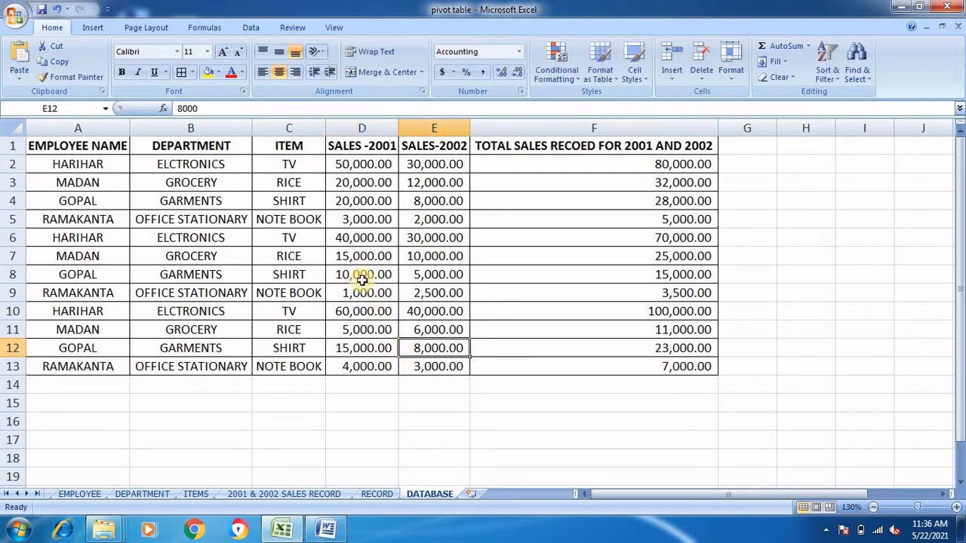
pyautogui.click(371, 202)
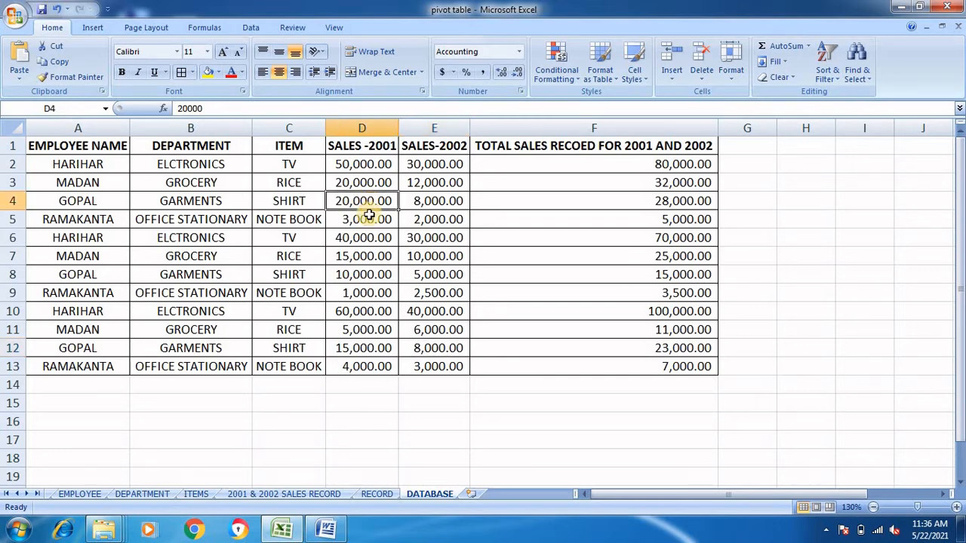
pyautogui.click(367, 275)
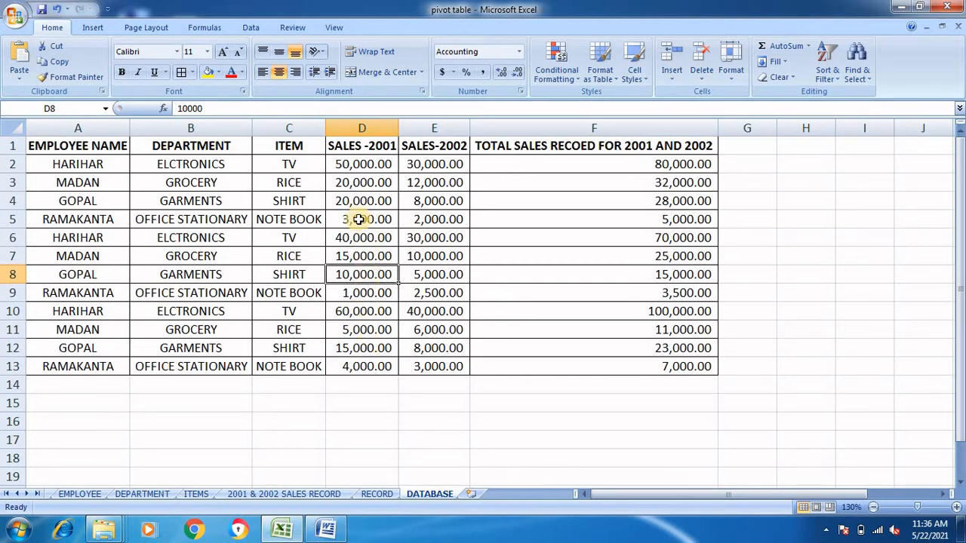
pyautogui.click(358, 349)
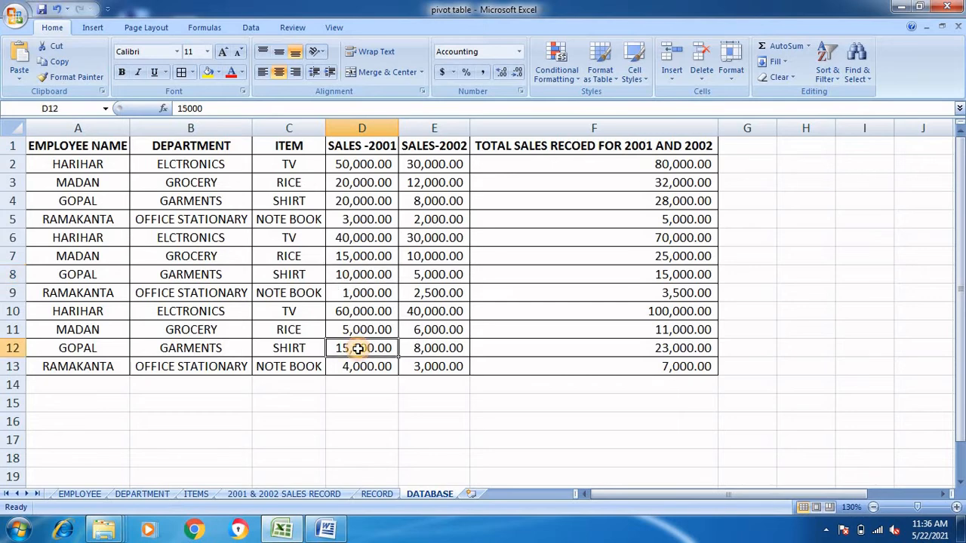
# Refresh the PivotTable on the RECORD sheet to bring in the edited DATABASE figures, and check its sums.
pyautogui.click(384, 495)
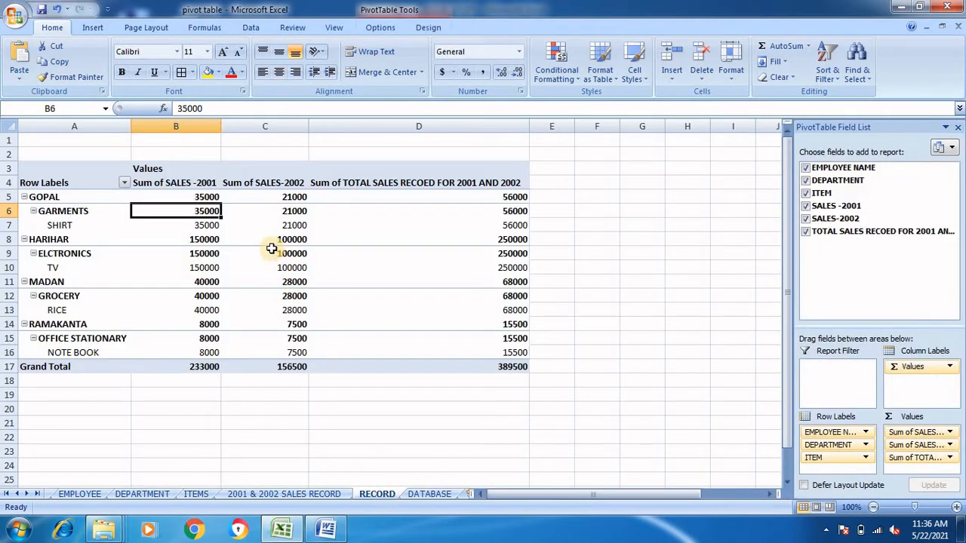
pyautogui.click(382, 28)
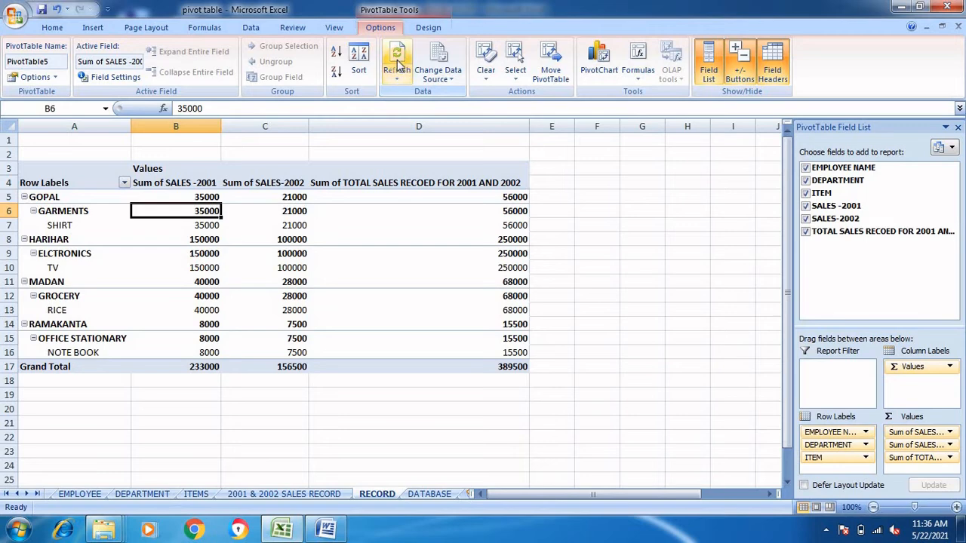
pyautogui.click(398, 65)
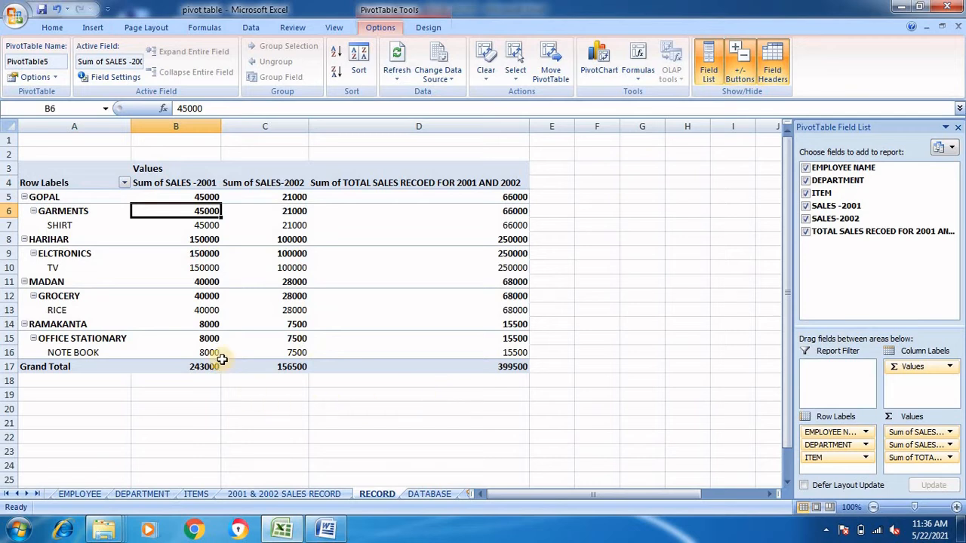
pyautogui.moveTo(213, 348)
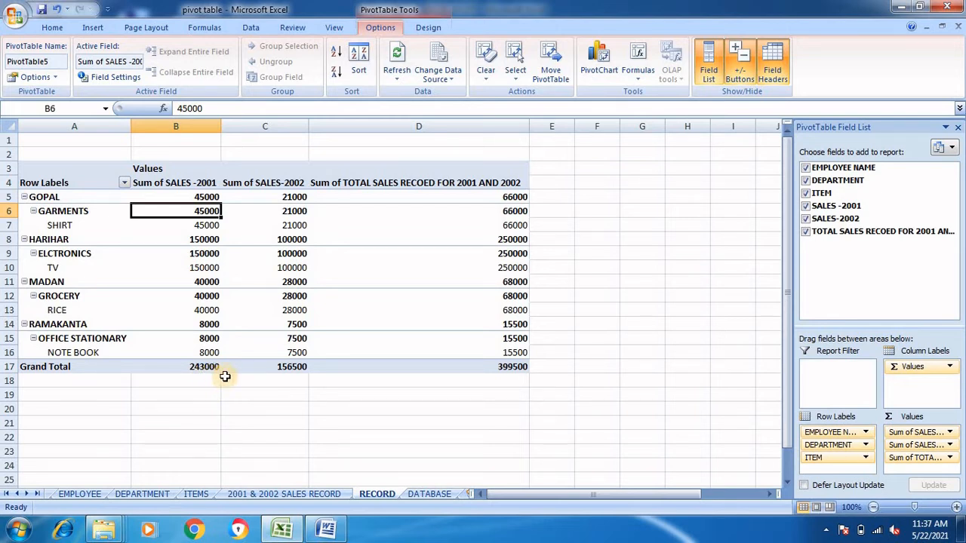
pyautogui.moveTo(276, 368)
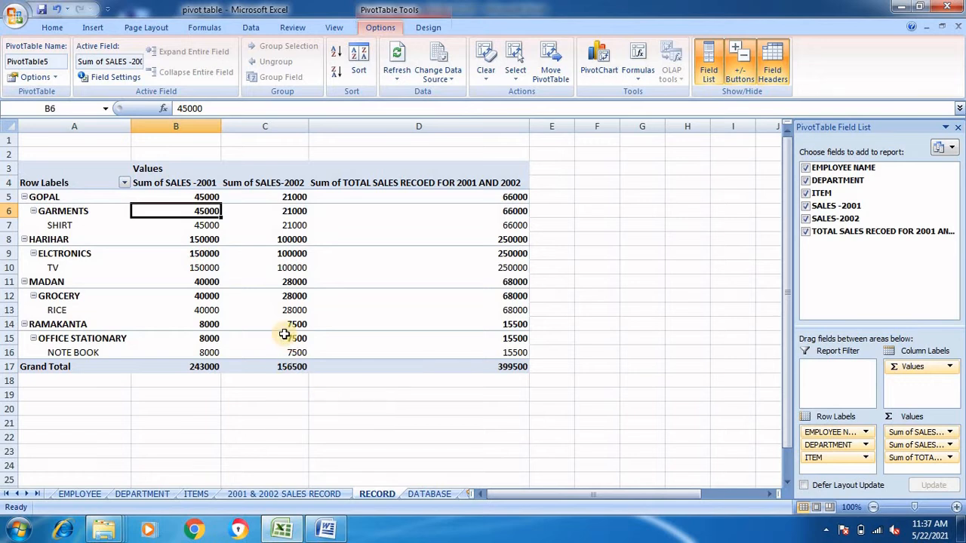
pyautogui.moveTo(284, 334)
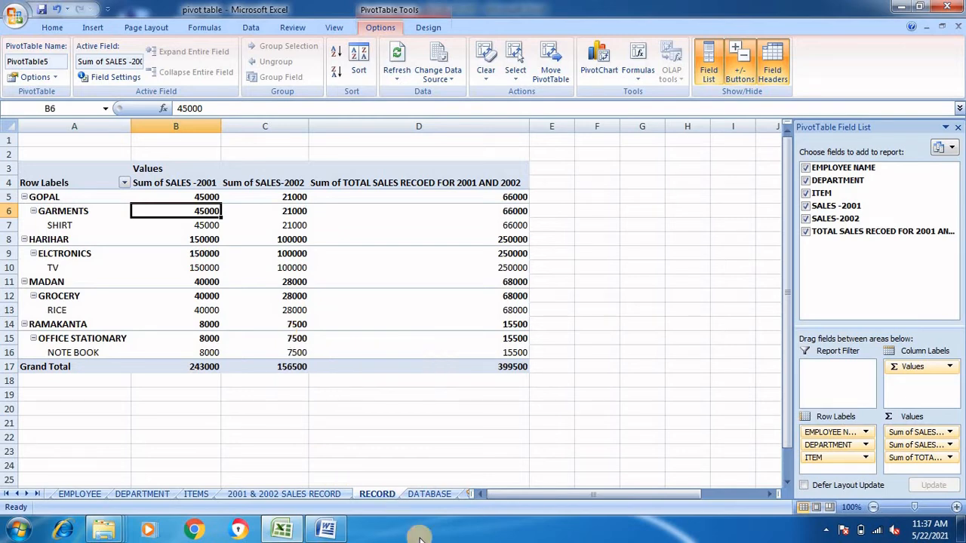
# Insert a PivotChart with its PivotTable on a new worksheet, using DATABASE!$A$1:$F$13 as the source range.
pyautogui.click(430, 494)
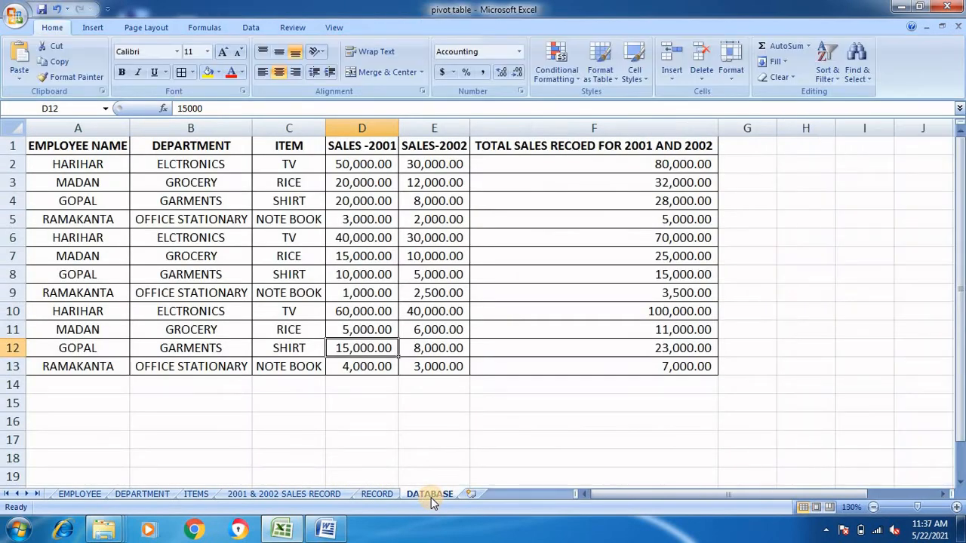
pyautogui.click(82, 152)
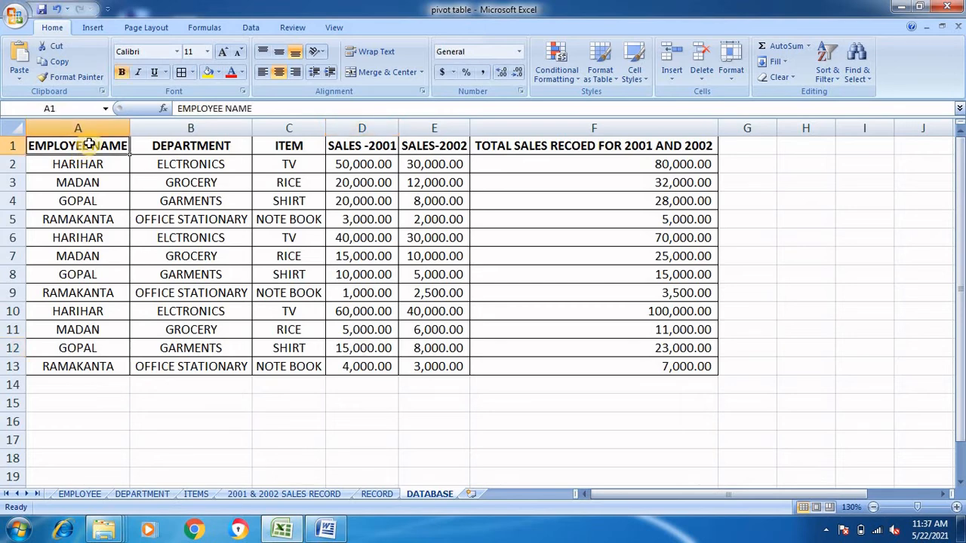
pyautogui.click(92, 30)
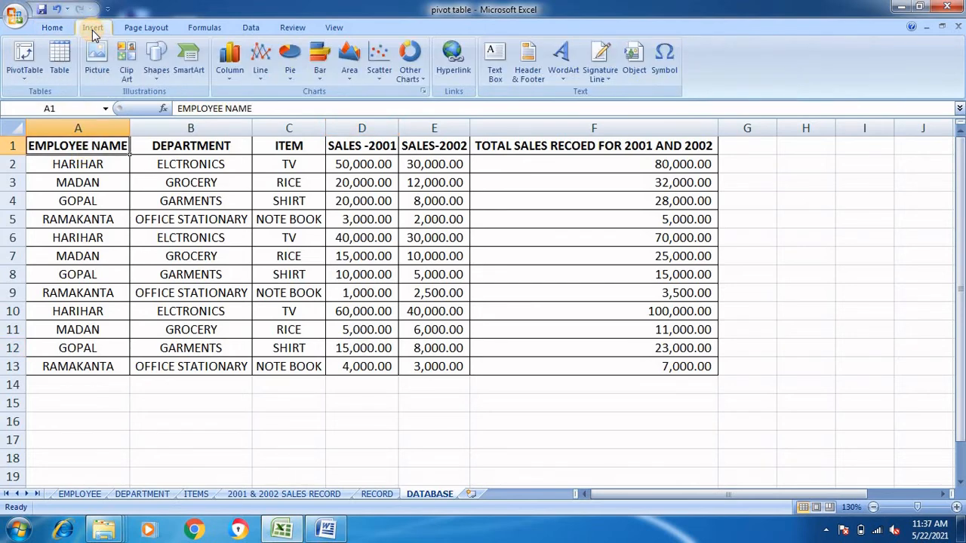
pyautogui.click(31, 77)
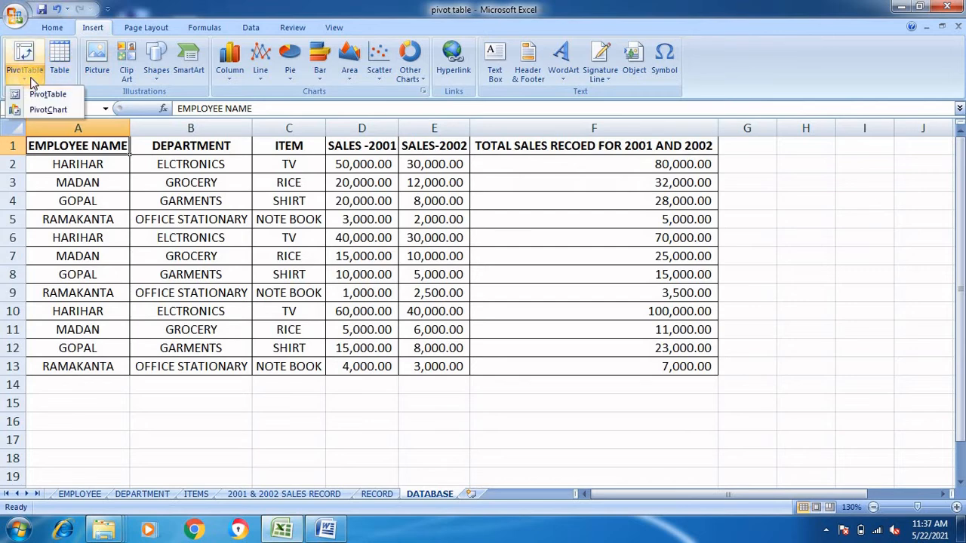
pyautogui.click(46, 112)
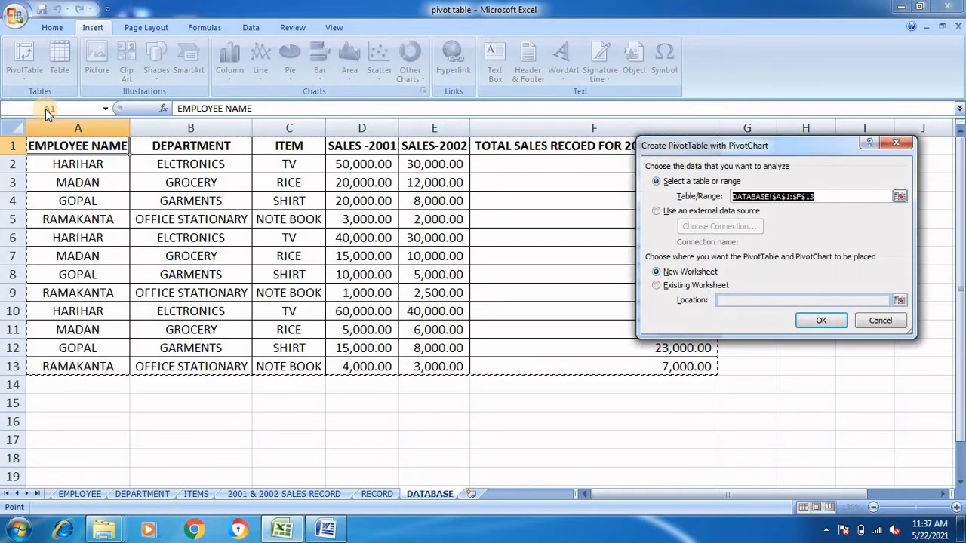
pyautogui.click(818, 320)
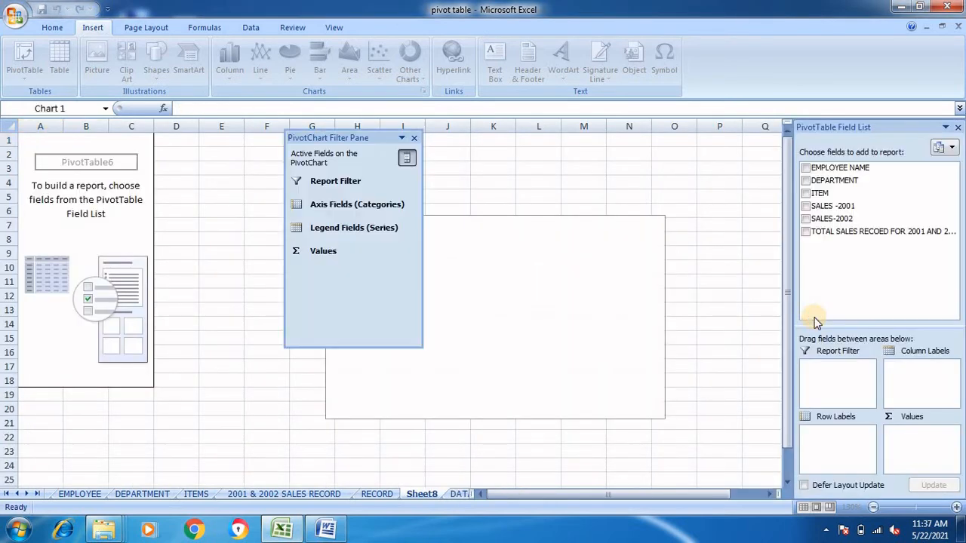
# Close the PivotChart Filter Pane and select the empty PivotTable on Sheet8.
pyautogui.click(414, 139)
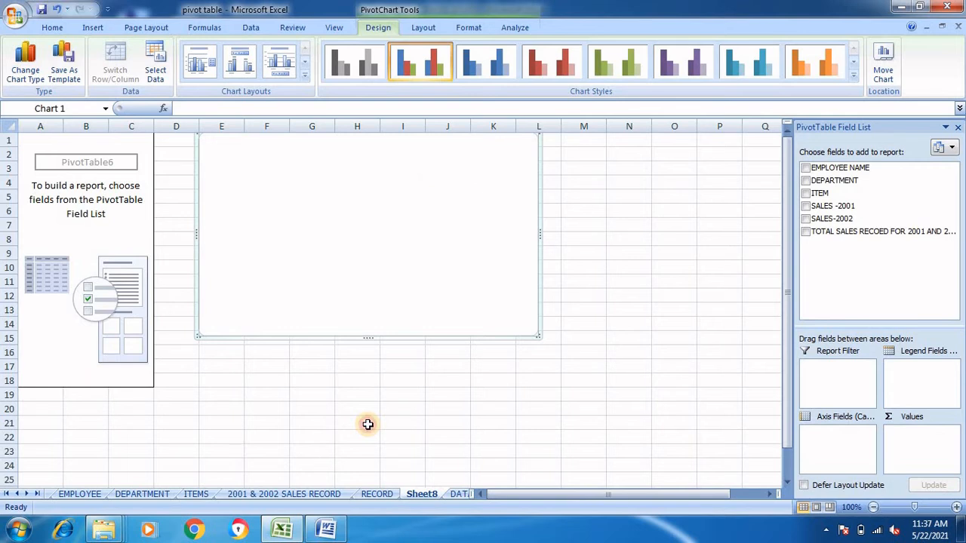
pyautogui.click(368, 424)
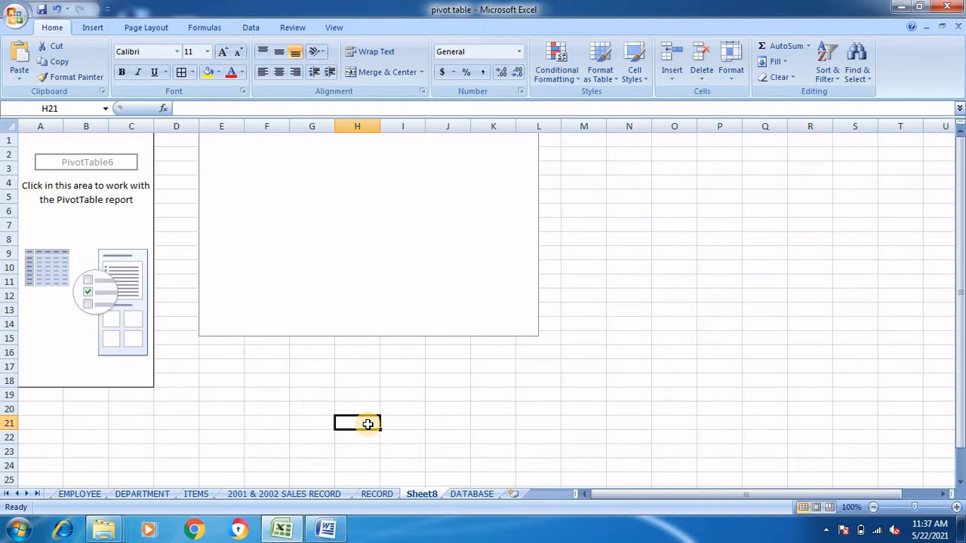
pyautogui.click(123, 214)
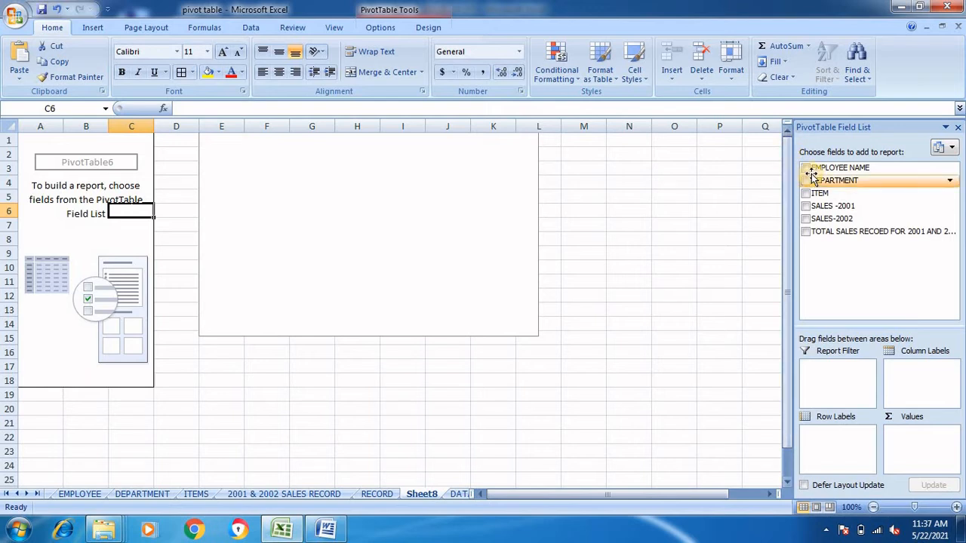
# Add EMPLOYEE NAME and ITEM as row labels and TOTAL SALES RECOED FOR 2001 AND 2002 as the summed value.
pyautogui.click(810, 171)
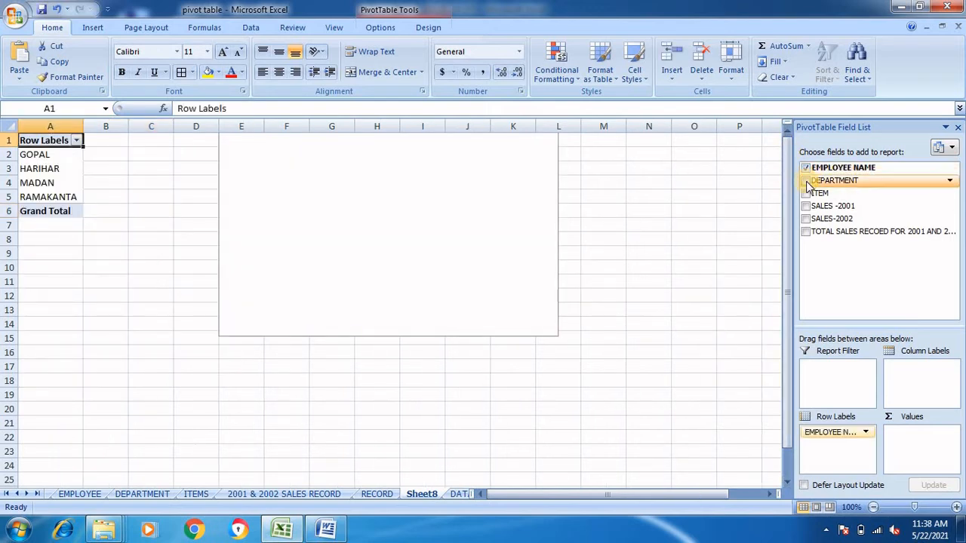
pyautogui.click(807, 194)
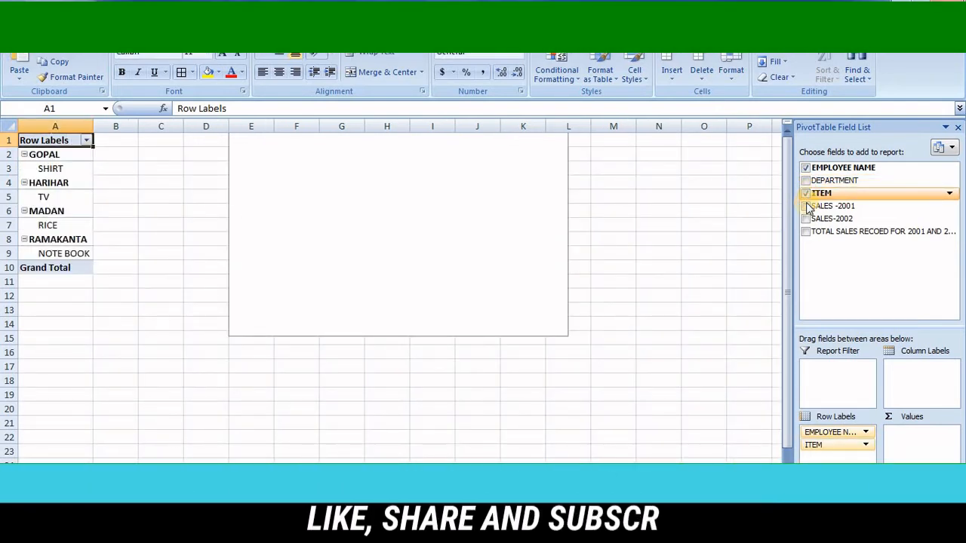
pyautogui.click(808, 232)
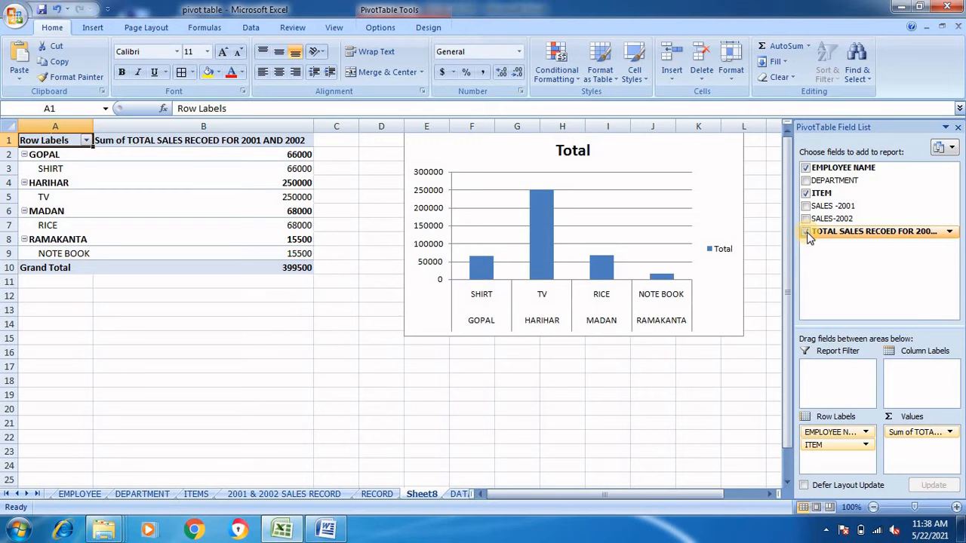
# Remove ITEM from the report and replace the total sales value with the sums of SALES -2001 and SALES-2002.
pyautogui.click(806, 194)
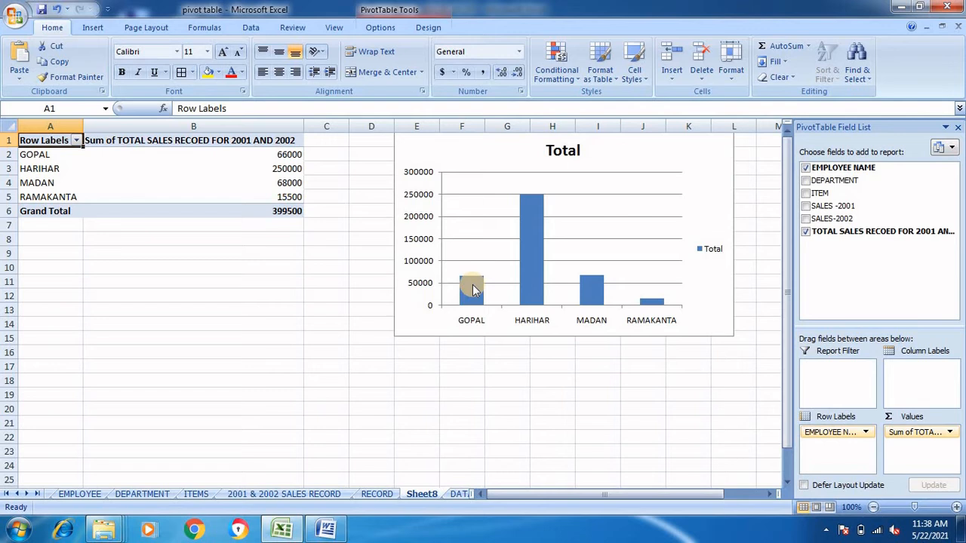
pyautogui.click(473, 287)
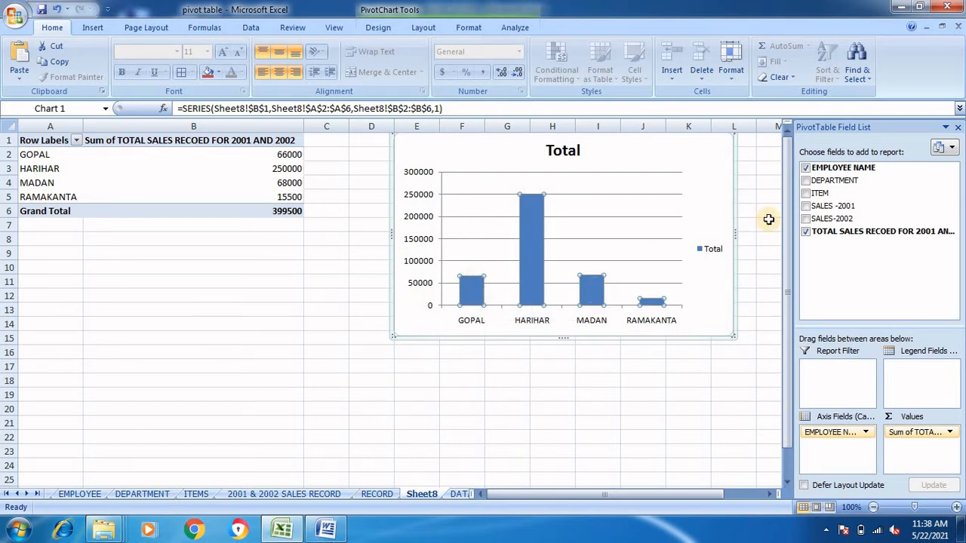
pyautogui.click(806, 231)
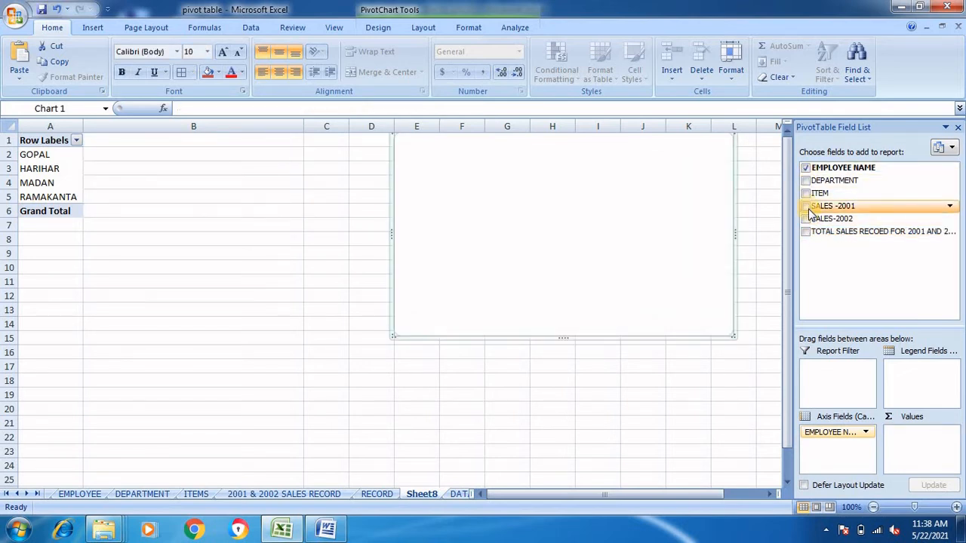
pyautogui.click(806, 206)
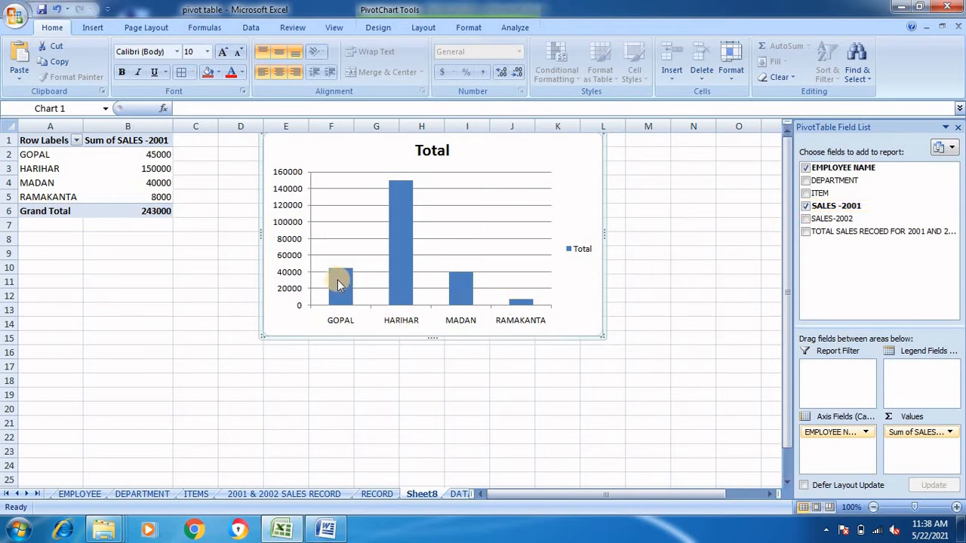
pyautogui.moveTo(337, 281)
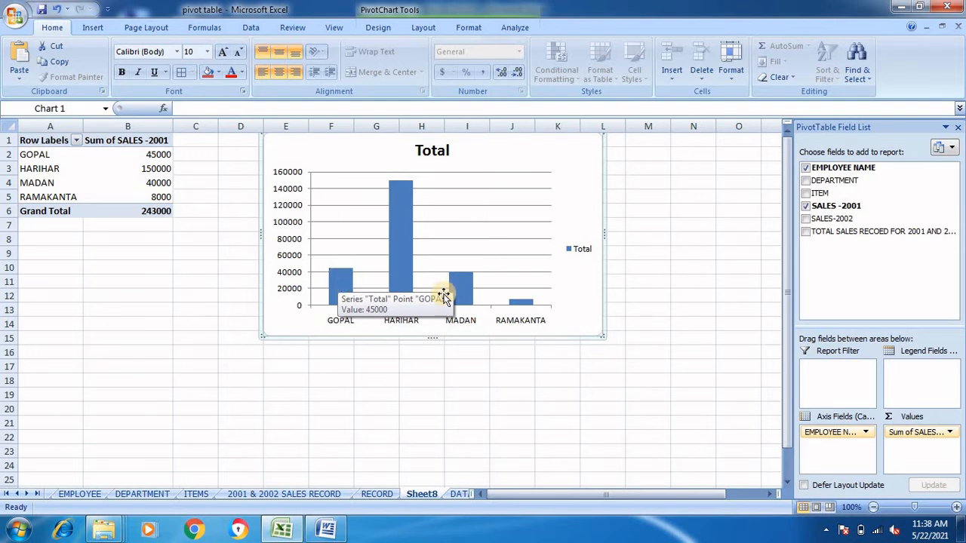
pyautogui.click(806, 219)
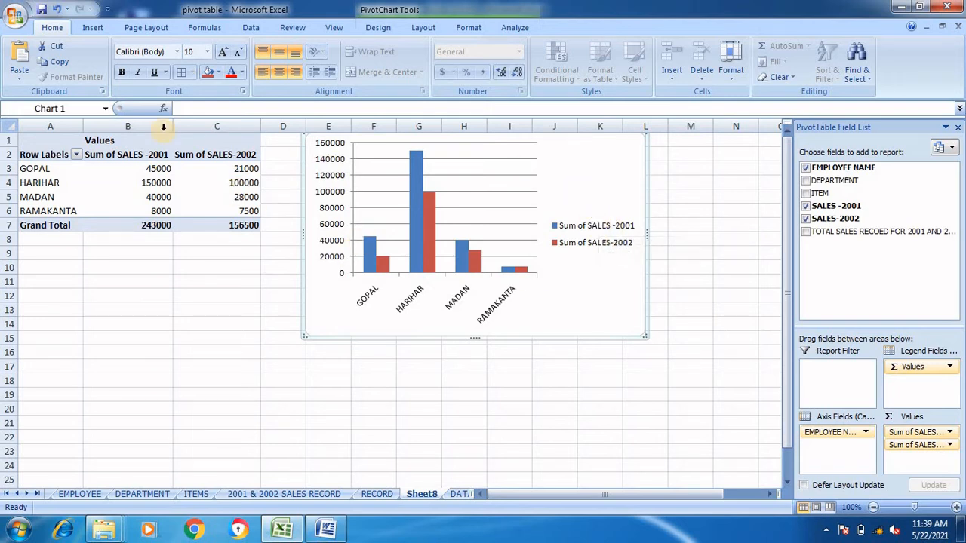
# Filter the PivotTable's row labels to only the second employee in the list.
pyautogui.click(77, 155)
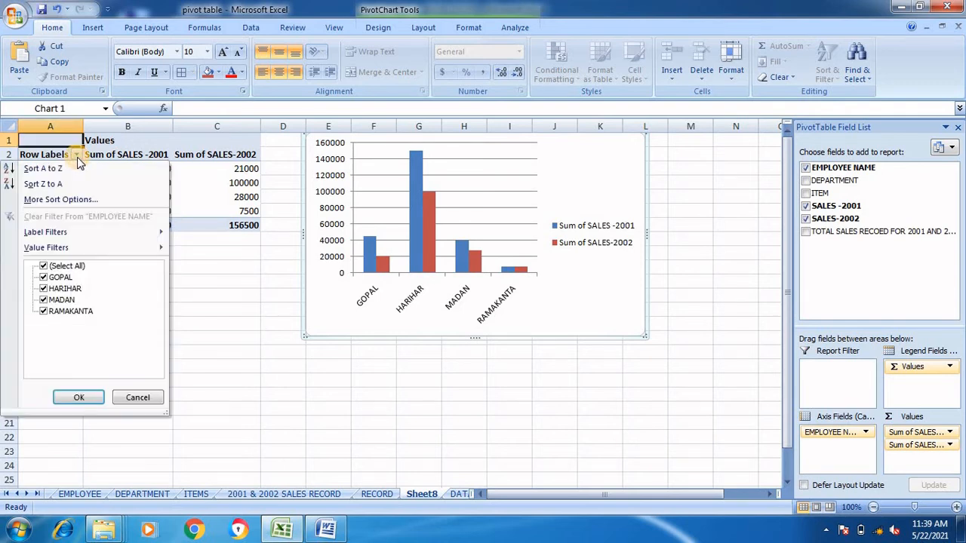
pyautogui.click(43, 267)
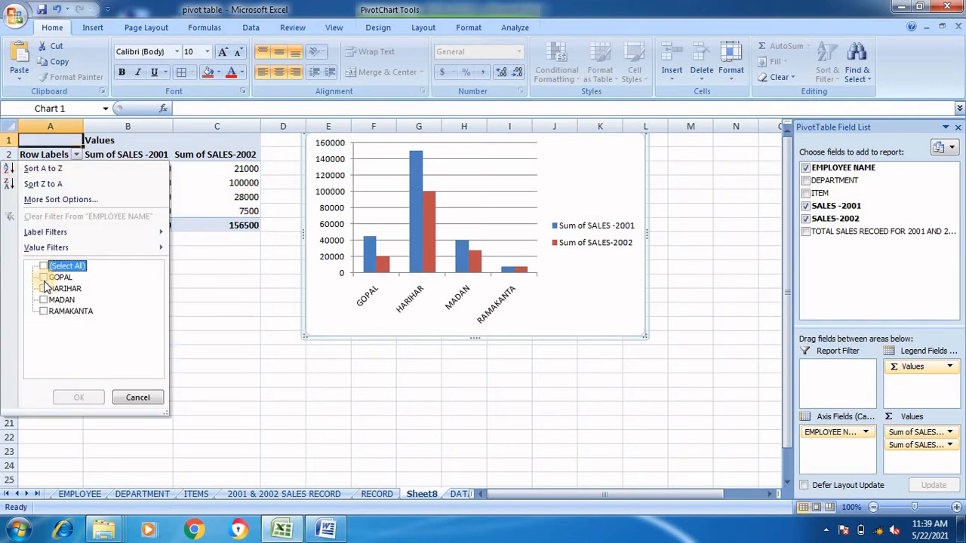
pyautogui.click(44, 289)
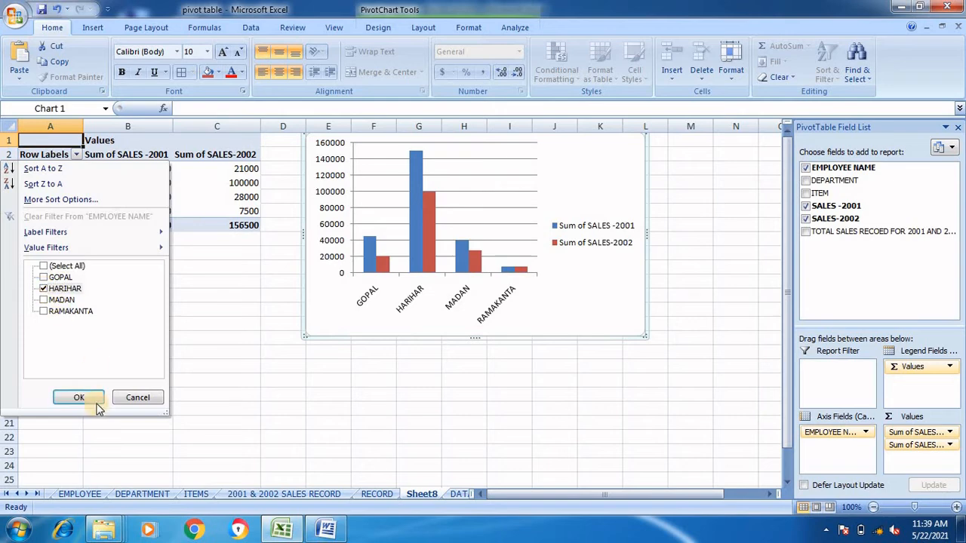
pyautogui.click(83, 397)
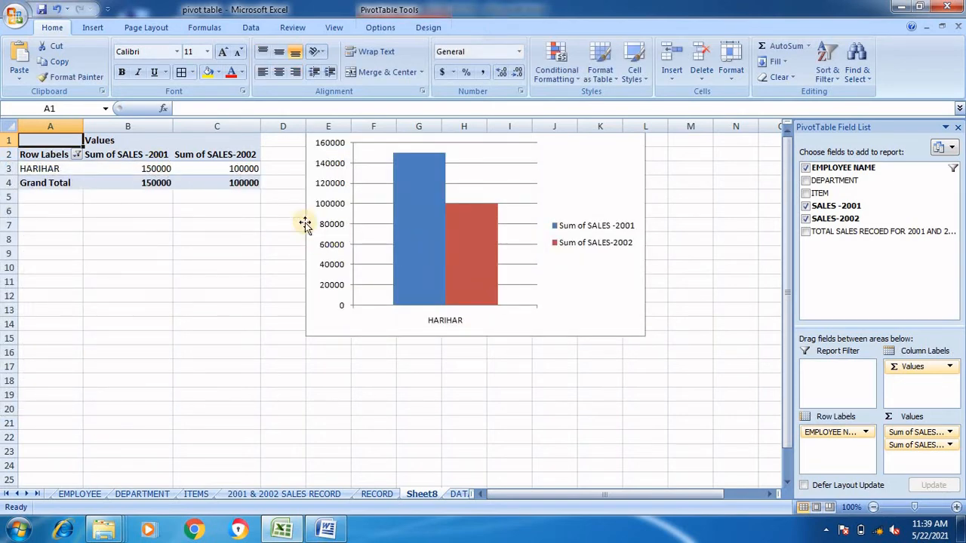
# Select all employees again in the Row Labels filter of the PivotTable.
pyautogui.click(76, 155)
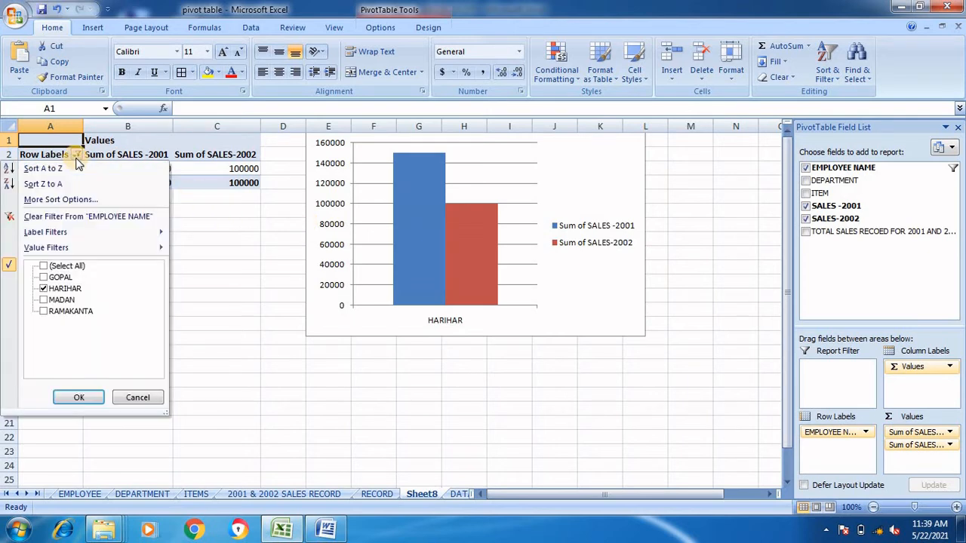
pyautogui.click(44, 267)
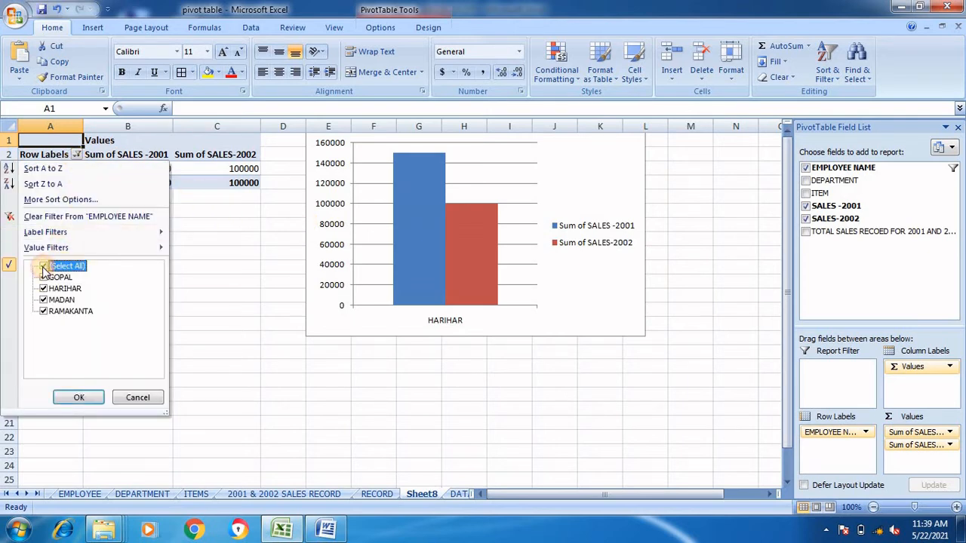
pyautogui.click(93, 399)
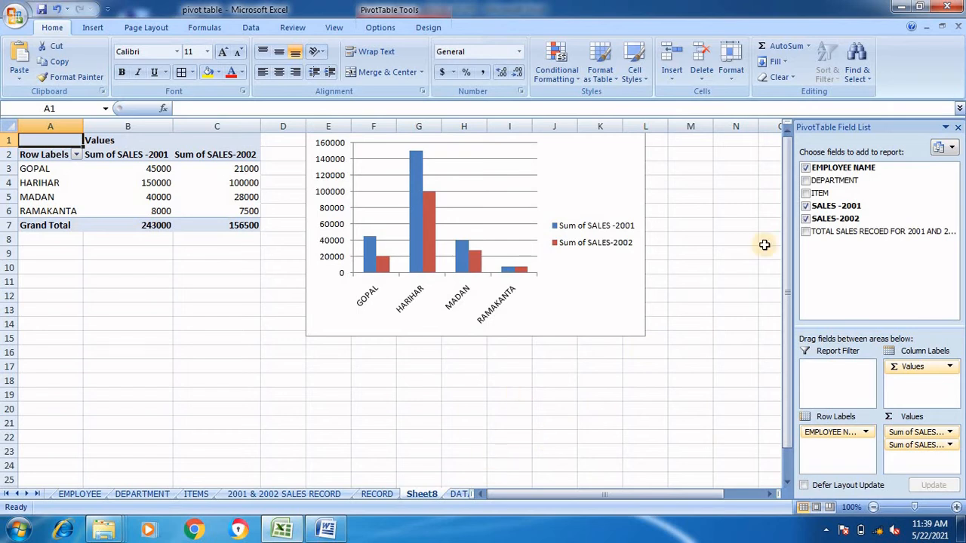
# Remove SALES -2001 and SALES-2002 from the report and try ITEM and DEPARTMENT as row labels under EMPLOYEE NAME.
pyautogui.click(806, 206)
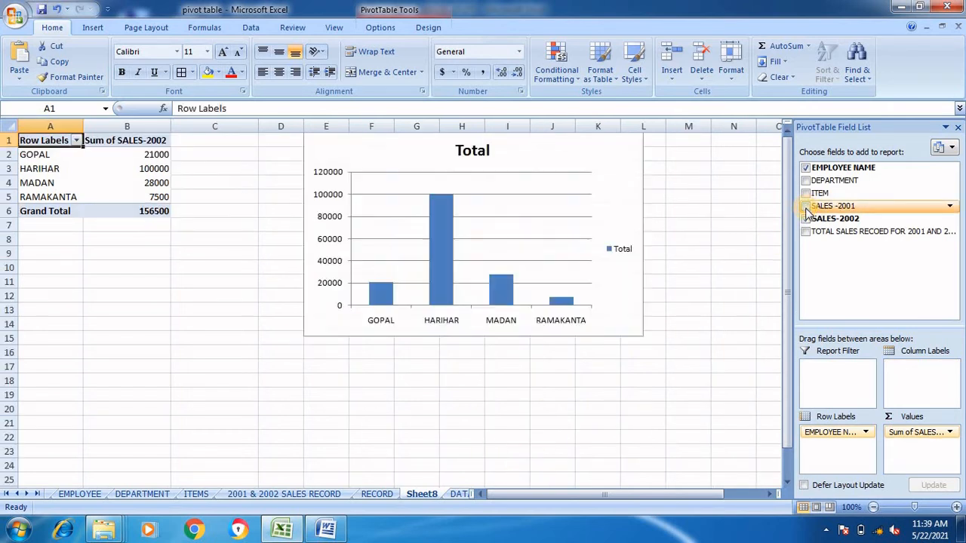
pyautogui.click(807, 218)
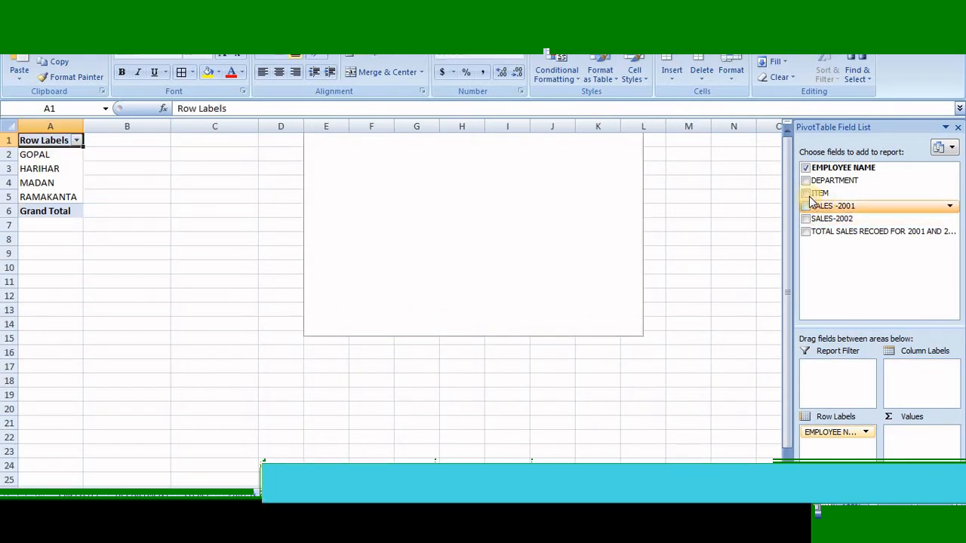
pyautogui.click(806, 194)
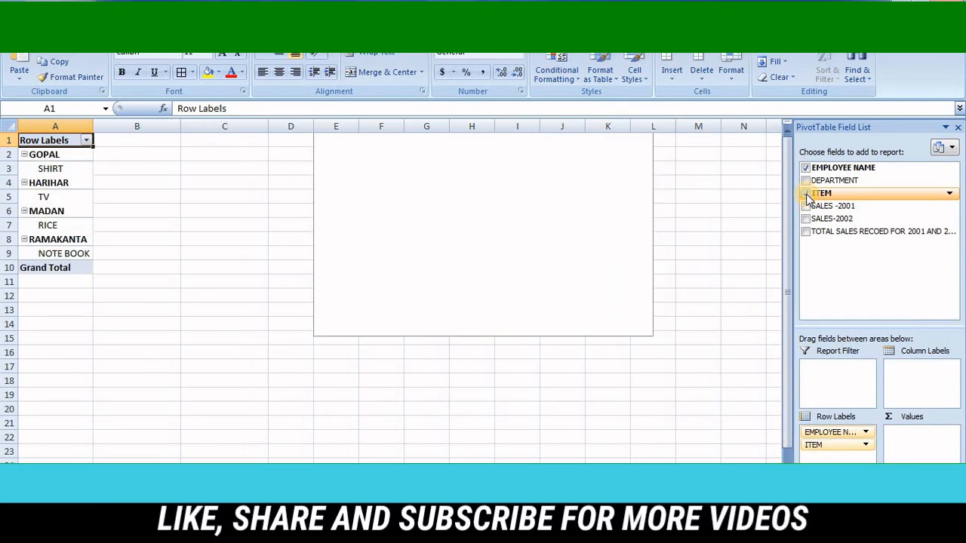
pyautogui.click(806, 194)
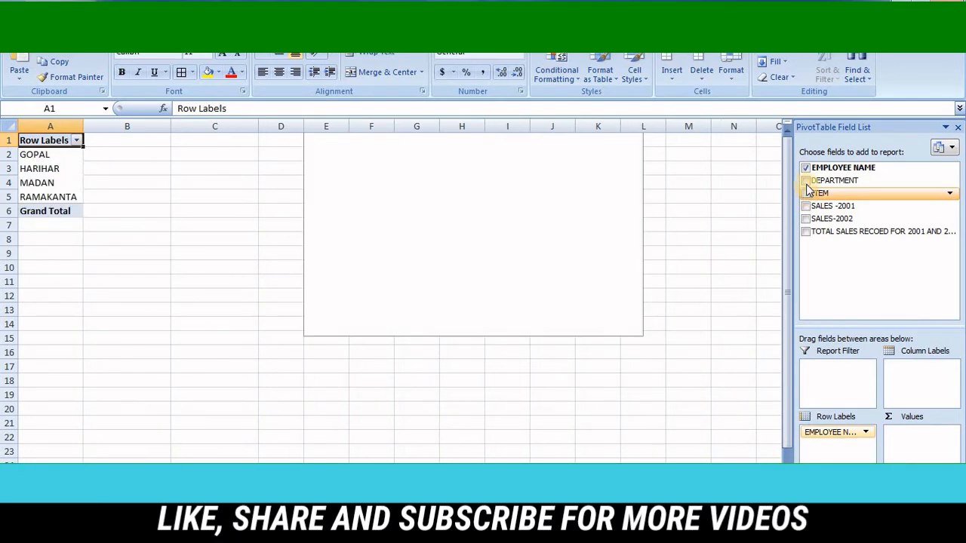
pyautogui.click(806, 182)
pyautogui.click(807, 193)
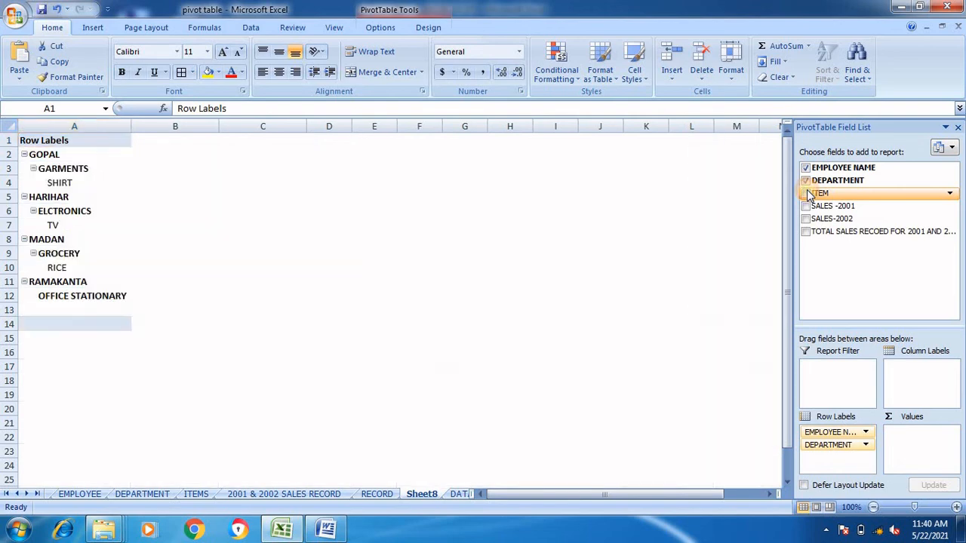
pyautogui.click(807, 191)
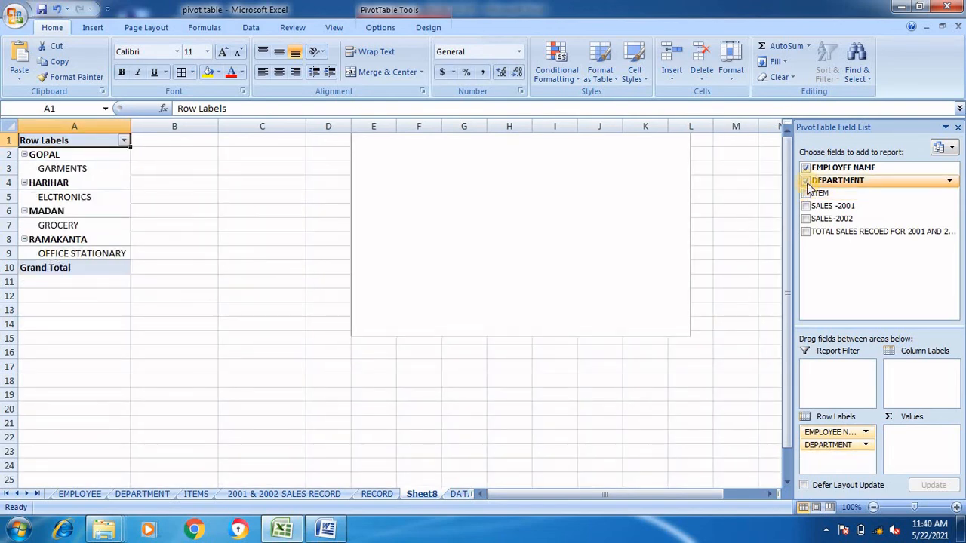
# Replace the DEPARTMENT and EMPLOYEE NAME row labels with ITEM, and add SALES -2001 and SALES-2002 as summed values.
pyautogui.click(806, 181)
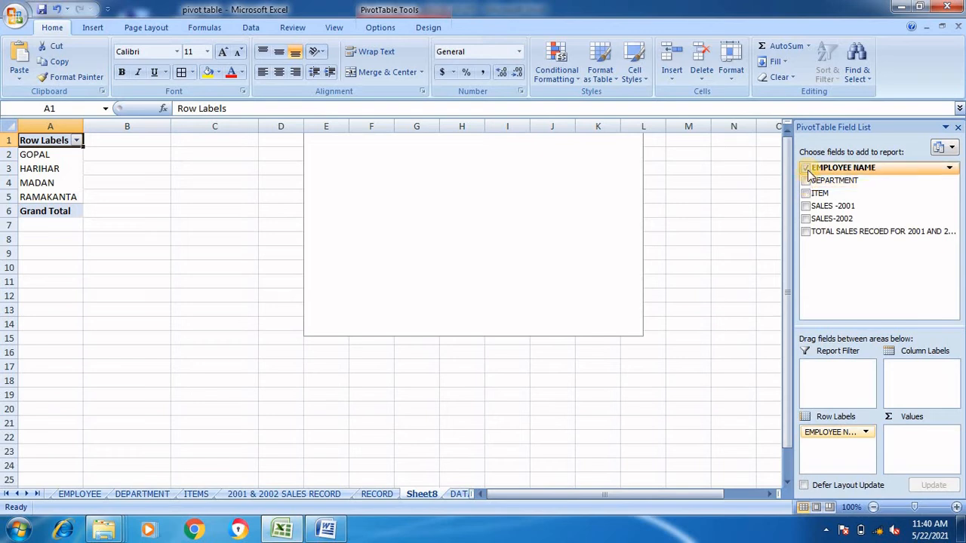
pyautogui.click(806, 167)
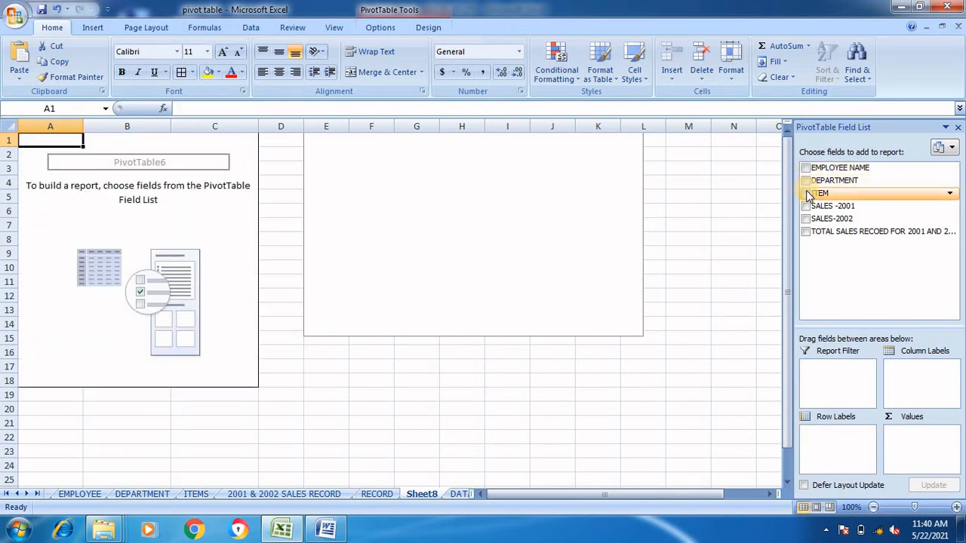
pyautogui.click(806, 193)
pyautogui.click(805, 206)
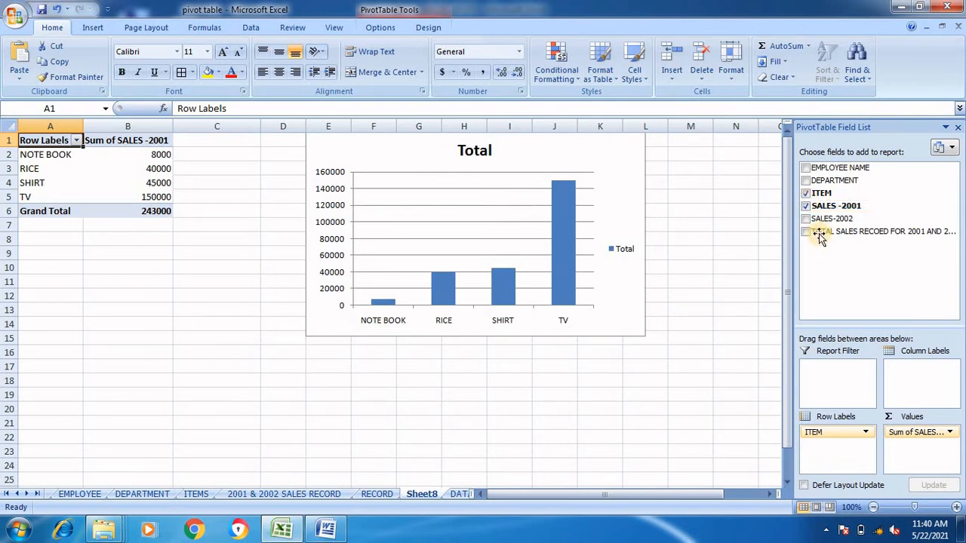
pyautogui.click(806, 220)
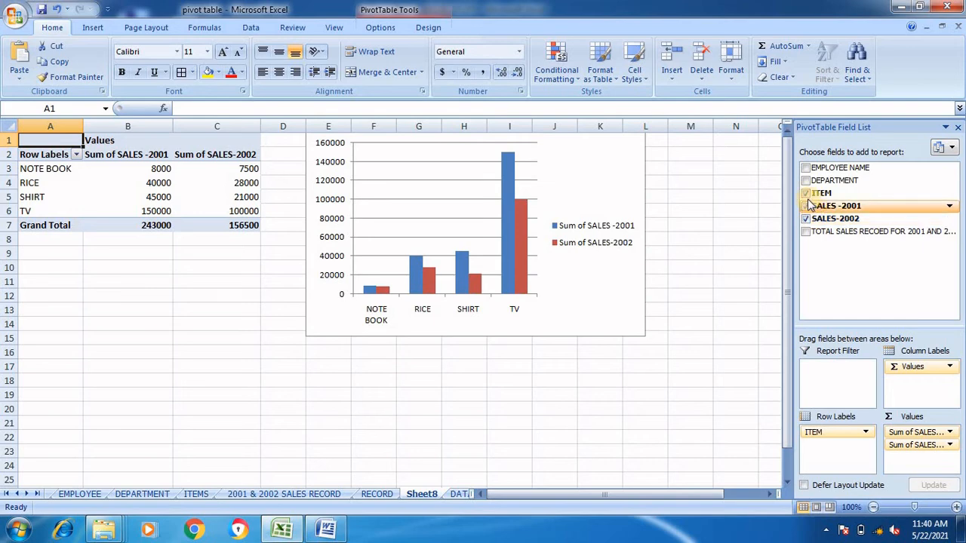
# Remove ITEM, SALES -2001 and SALES-2002 from the report to empty the PivotTable and its chart.
pyautogui.click(806, 194)
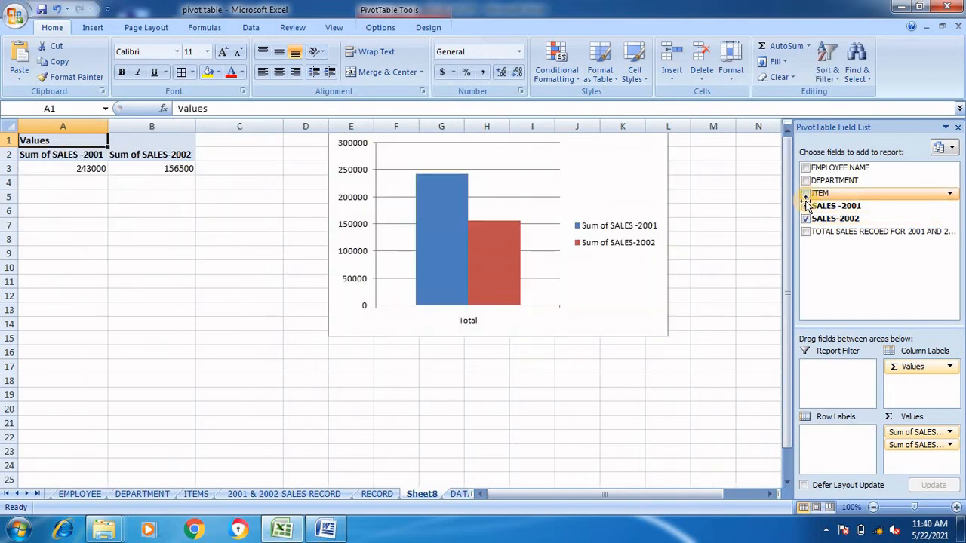
pyautogui.click(806, 206)
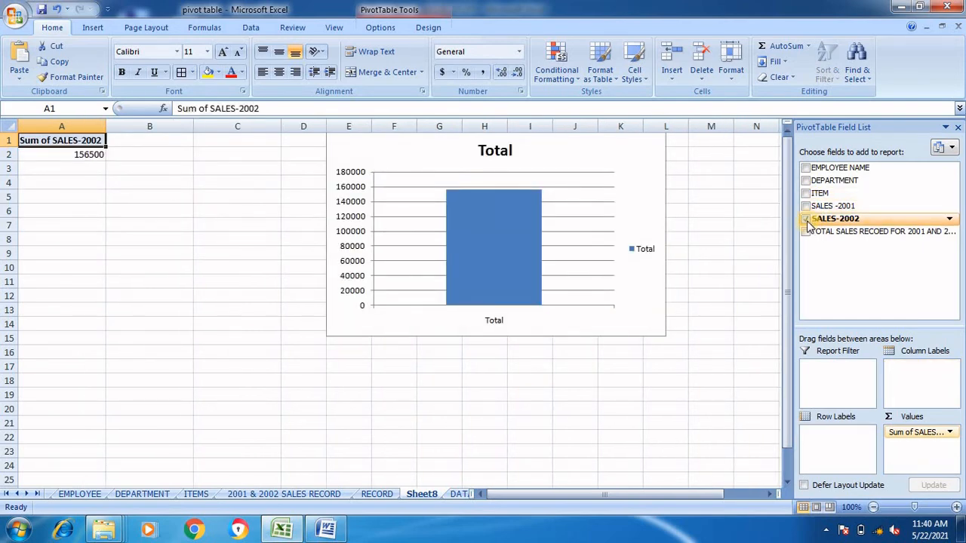
pyautogui.click(806, 219)
# Build the report and chart with EMPLOYEE NAME and ITEM as row labels and the sums of SALES -2001 and SALES-2002.
pyautogui.click(806, 168)
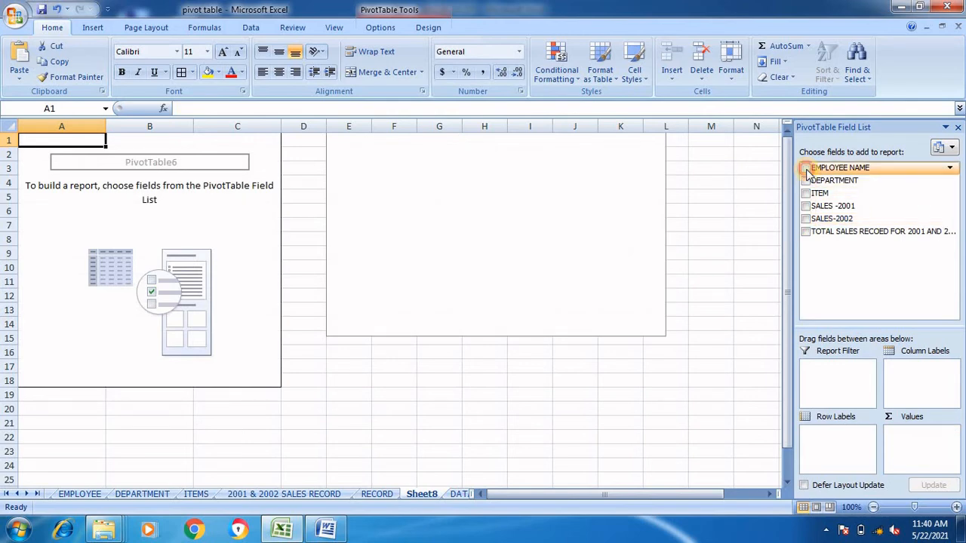
pyautogui.click(806, 206)
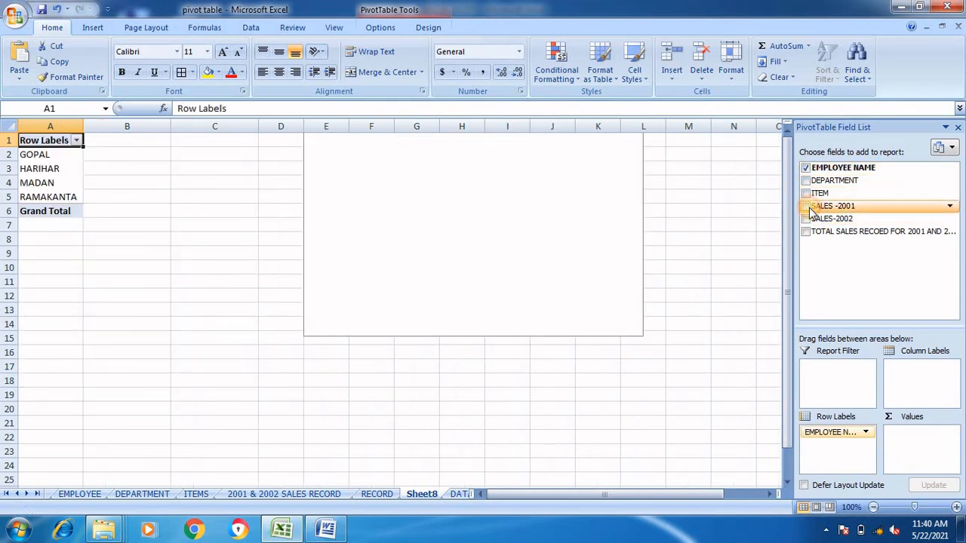
pyautogui.click(806, 219)
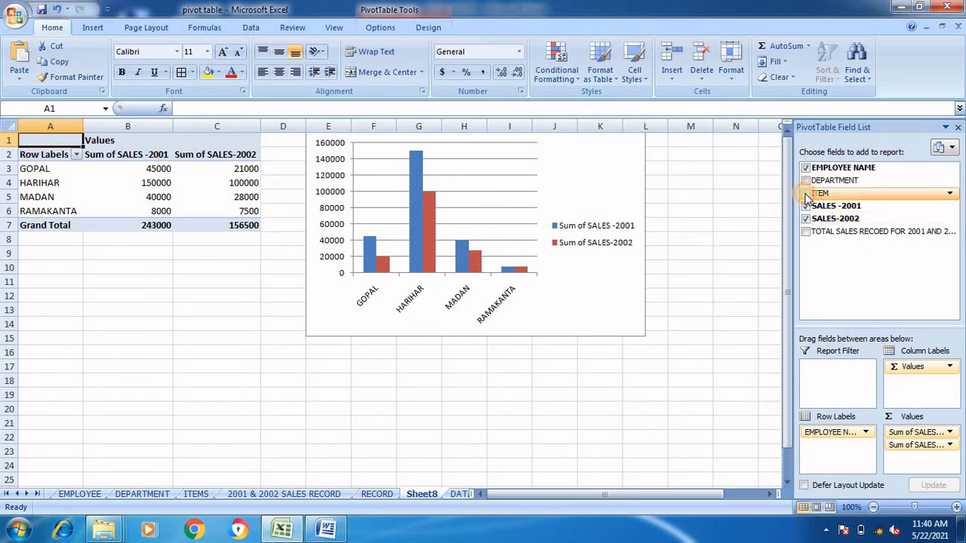
pyautogui.click(806, 194)
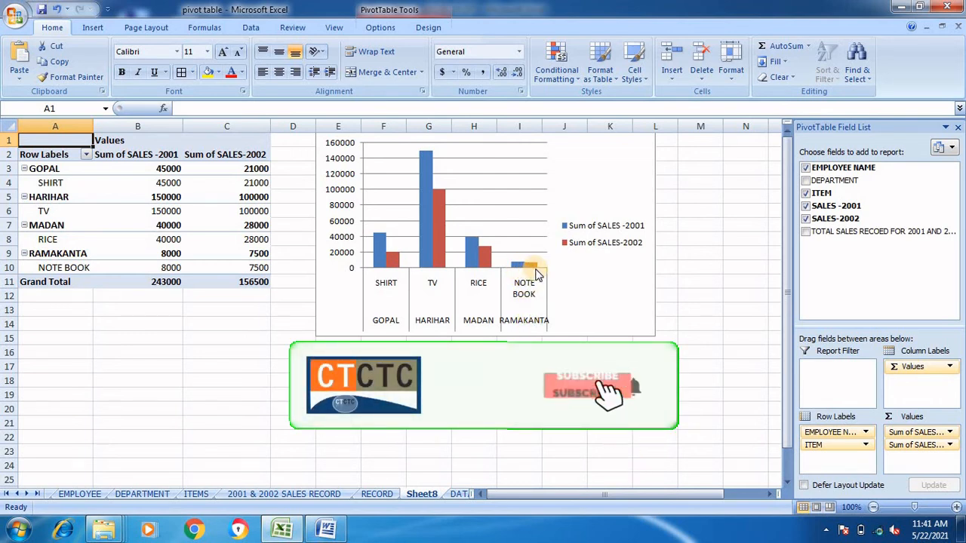
# Place EMPLOYEE NAME beneath ITEM in the row labels, and try DEPARTMENT as a third level before removing it.
pyautogui.click(806, 168)
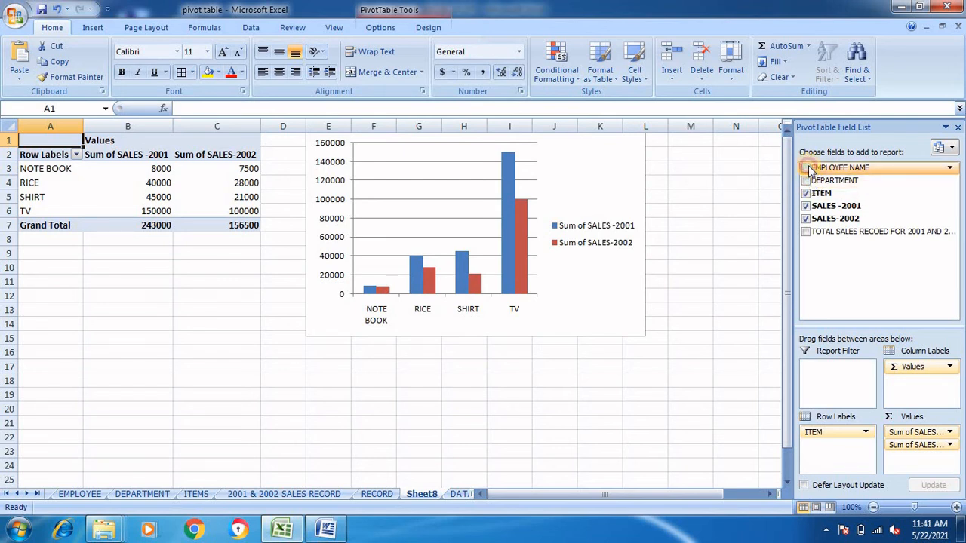
pyautogui.click(807, 169)
pyautogui.click(806, 181)
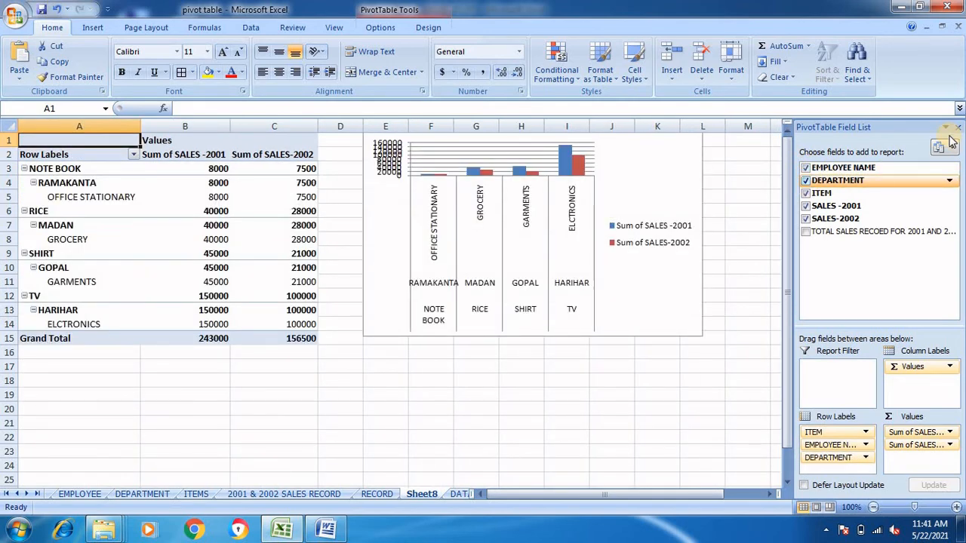
pyautogui.click(807, 181)
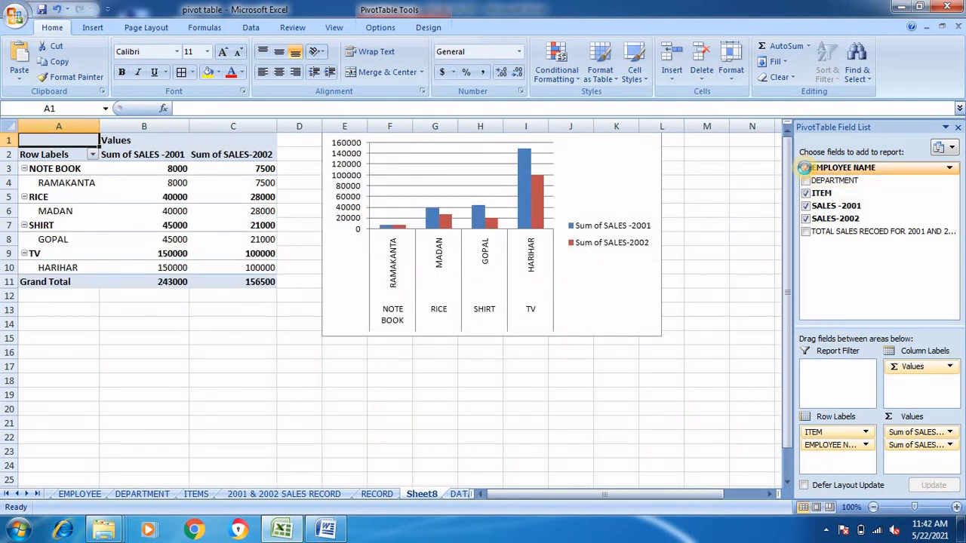
# Keep only ITEM as row label and replace both yearly sales sums with the sum of TOTAL SALES RECOED FOR 2001 AND 2002.
pyautogui.click(806, 168)
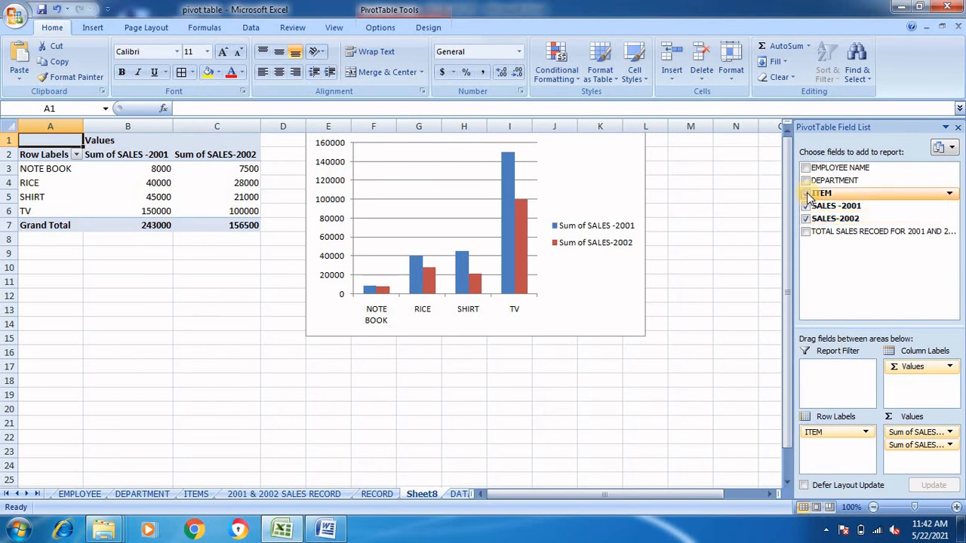
pyautogui.click(806, 206)
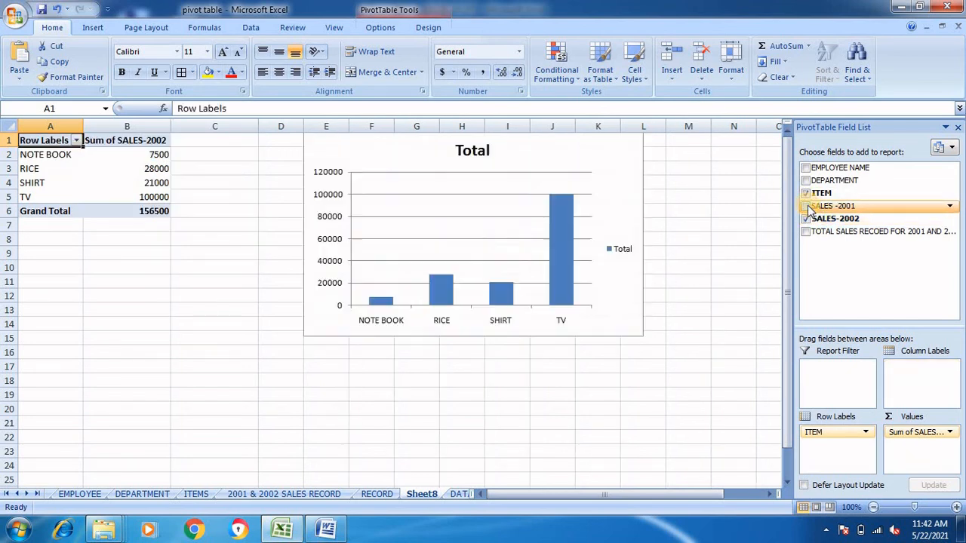
pyautogui.click(806, 218)
pyautogui.click(806, 232)
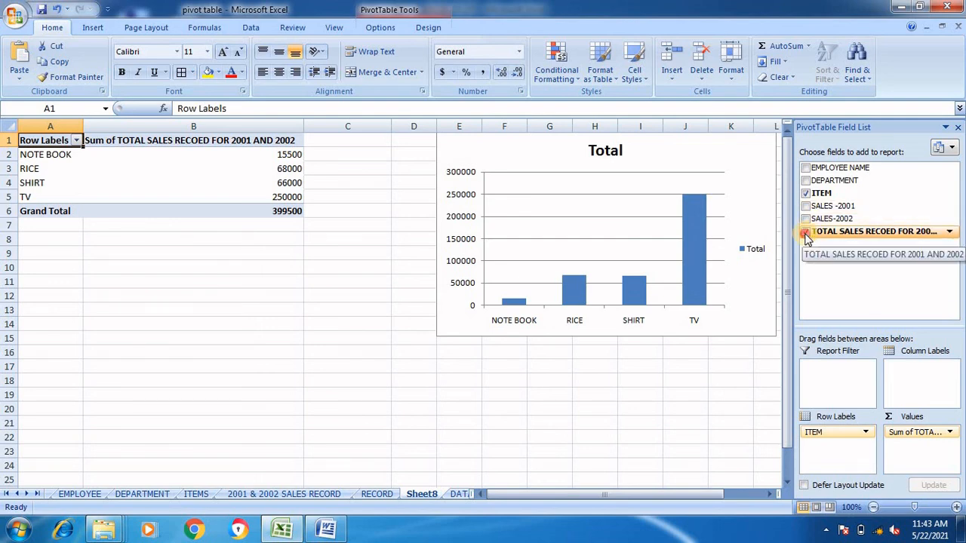
# Replace the total sales value with the sums of SALES -2001 and SALES-2002, and add EMPLOYEE NAME under ITEM.
pyautogui.click(806, 232)
pyautogui.click(806, 206)
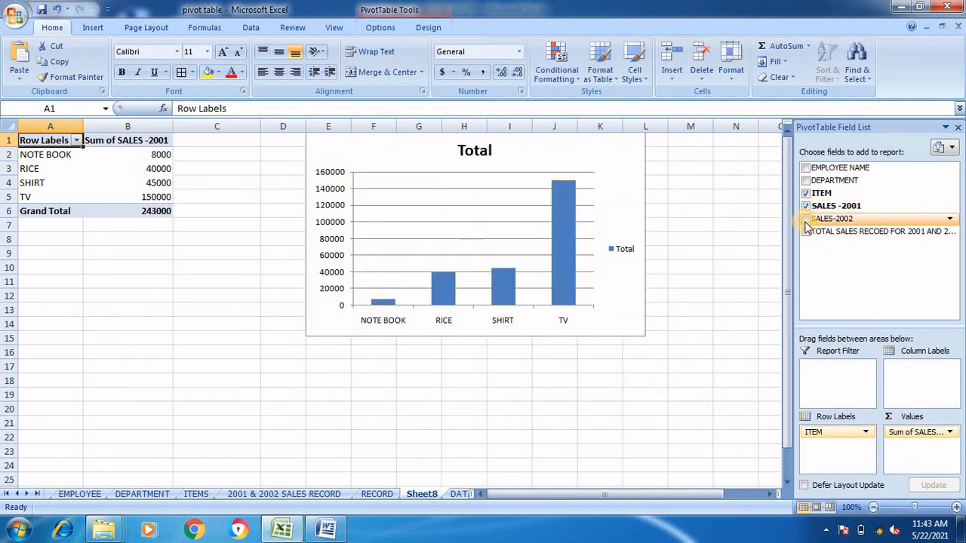
pyautogui.click(805, 219)
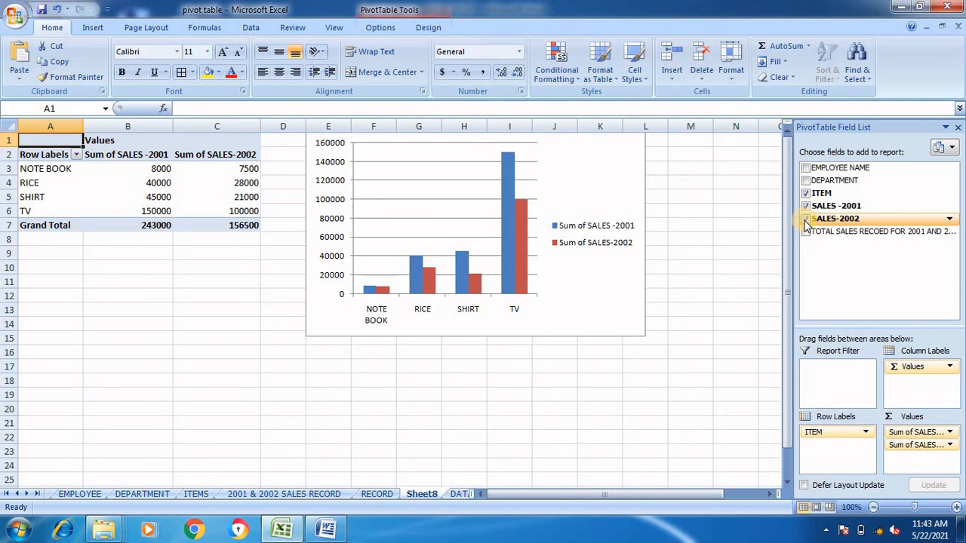
pyautogui.click(806, 168)
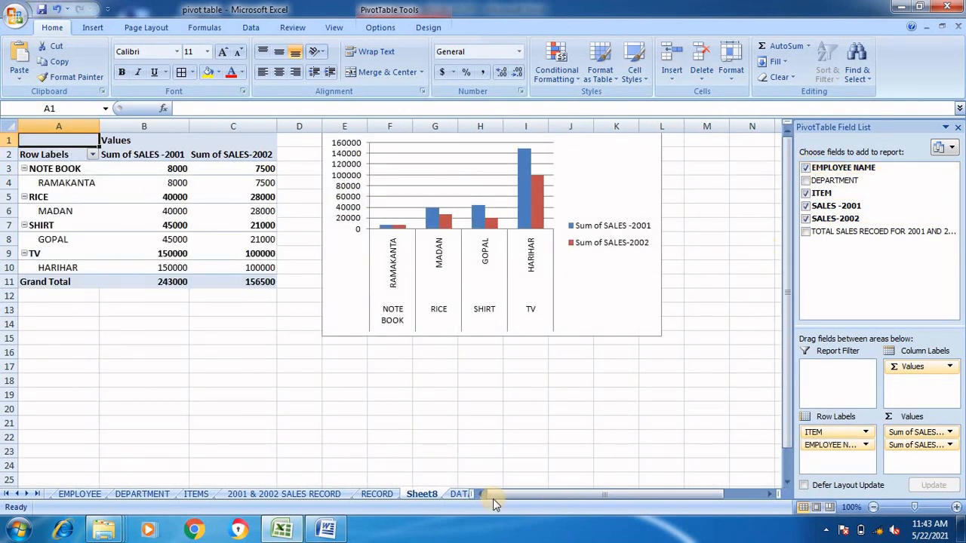
# Rename the PivotChart worksheet Sheet8 as CHART.
pyautogui.rightClick(423, 495)
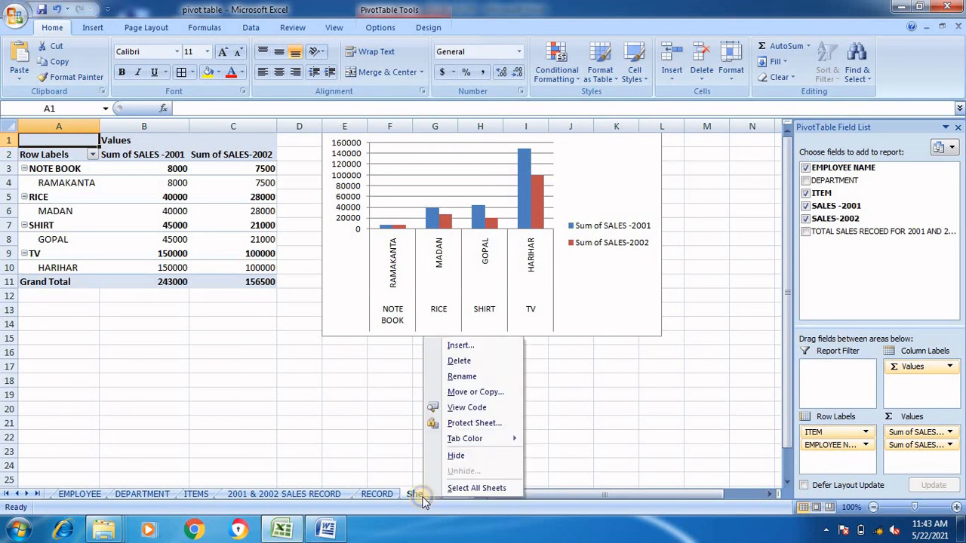
pyautogui.click(468, 377)
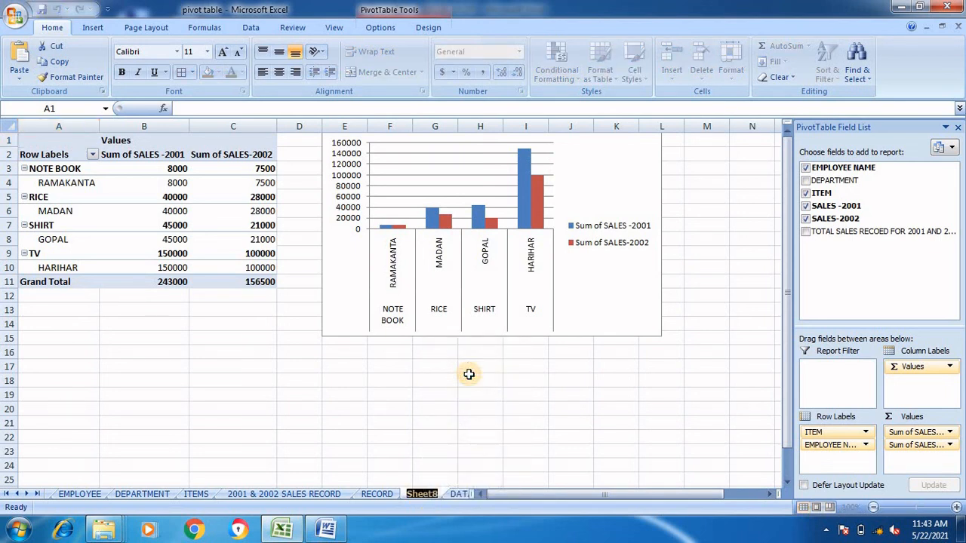
pyautogui.write('CHART')
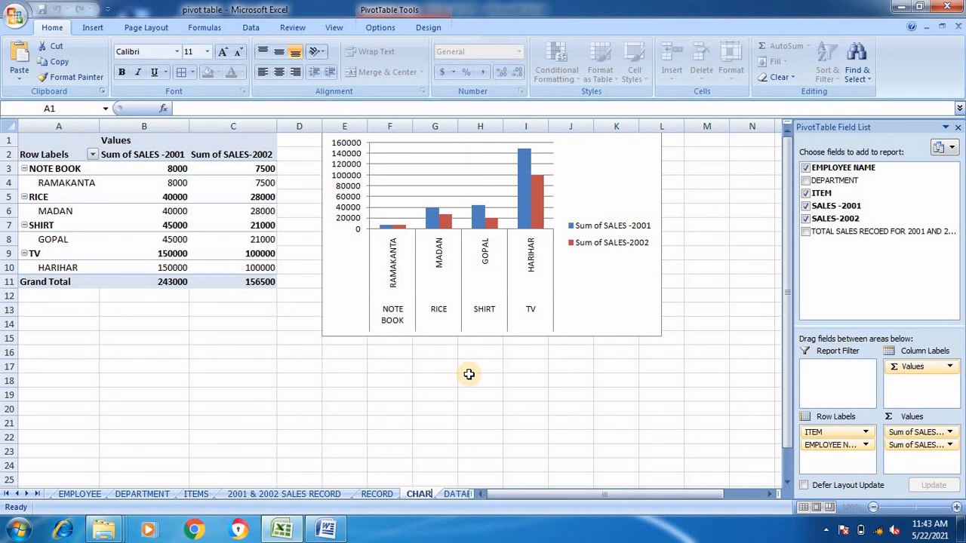
pyautogui.click(491, 424)
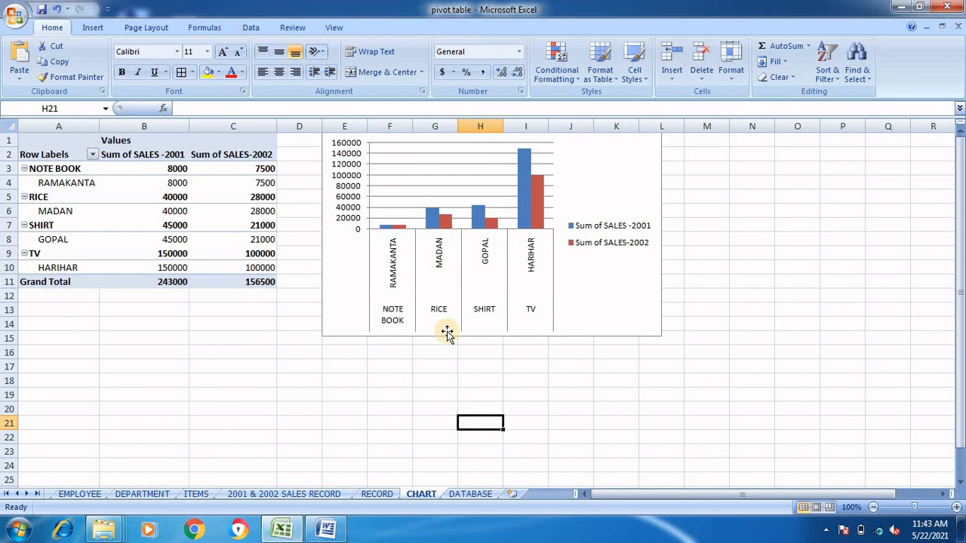